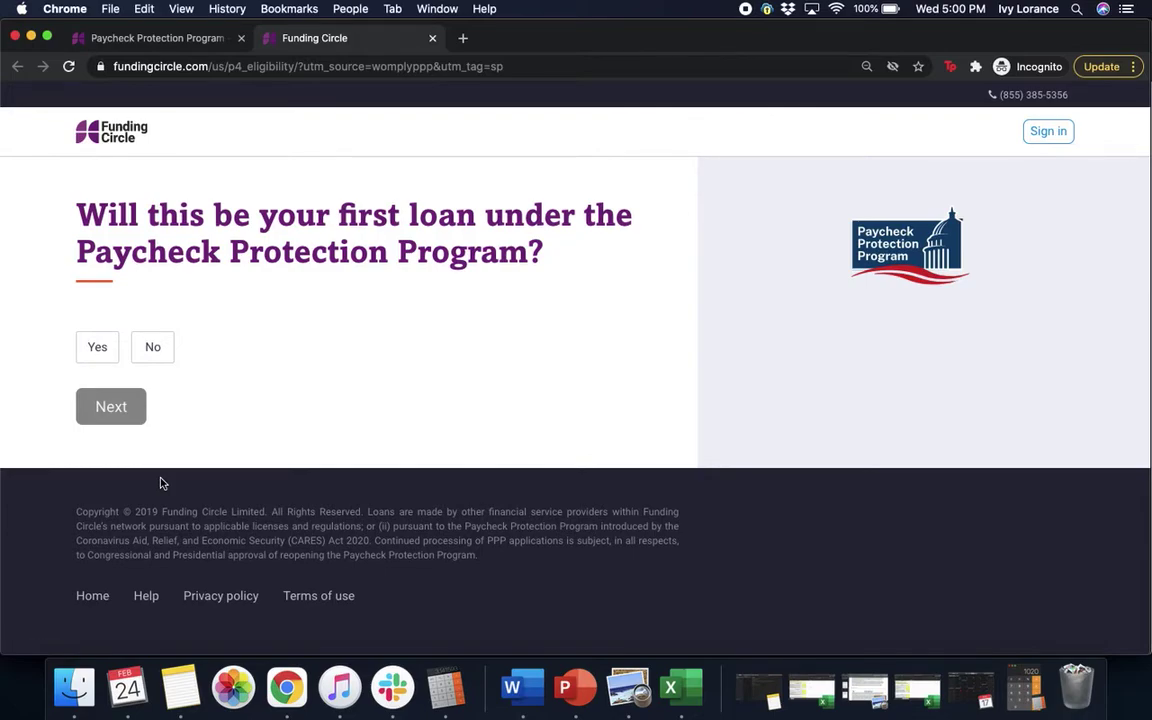
Step: Answer Yes to this being the first PPP loan and go on to the application form
{"action": "left_click", "coordinate": [103, 347]}
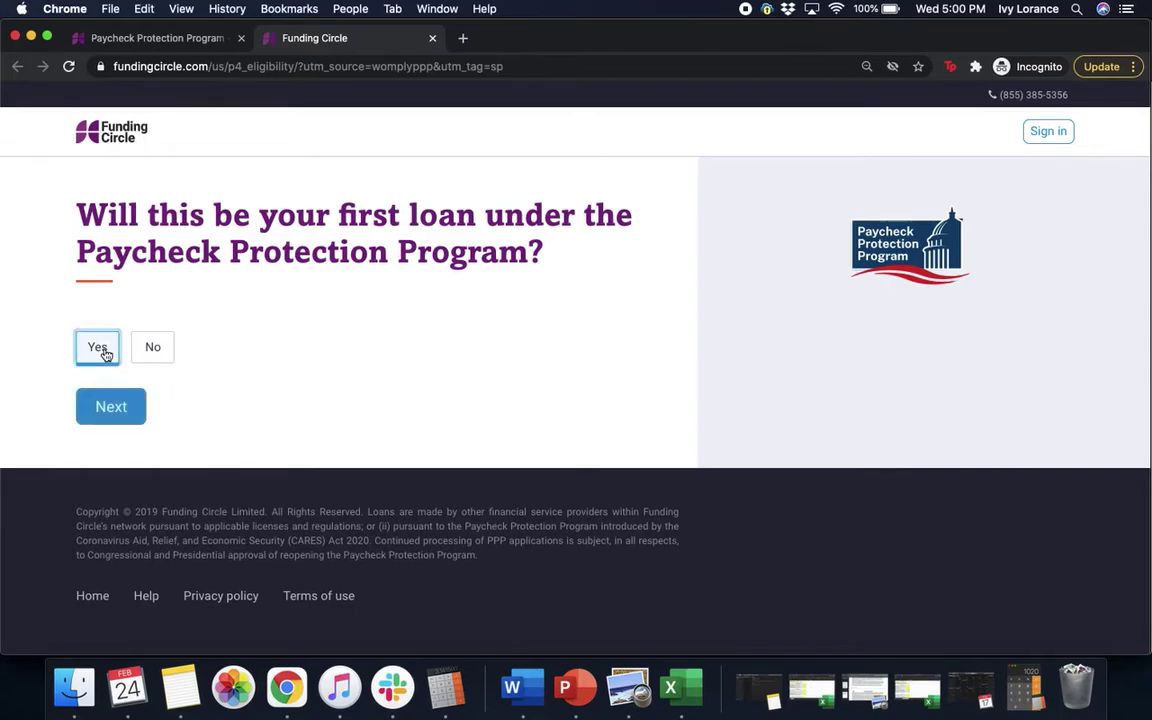
{"action": "left_click", "coordinate": [111, 408]}
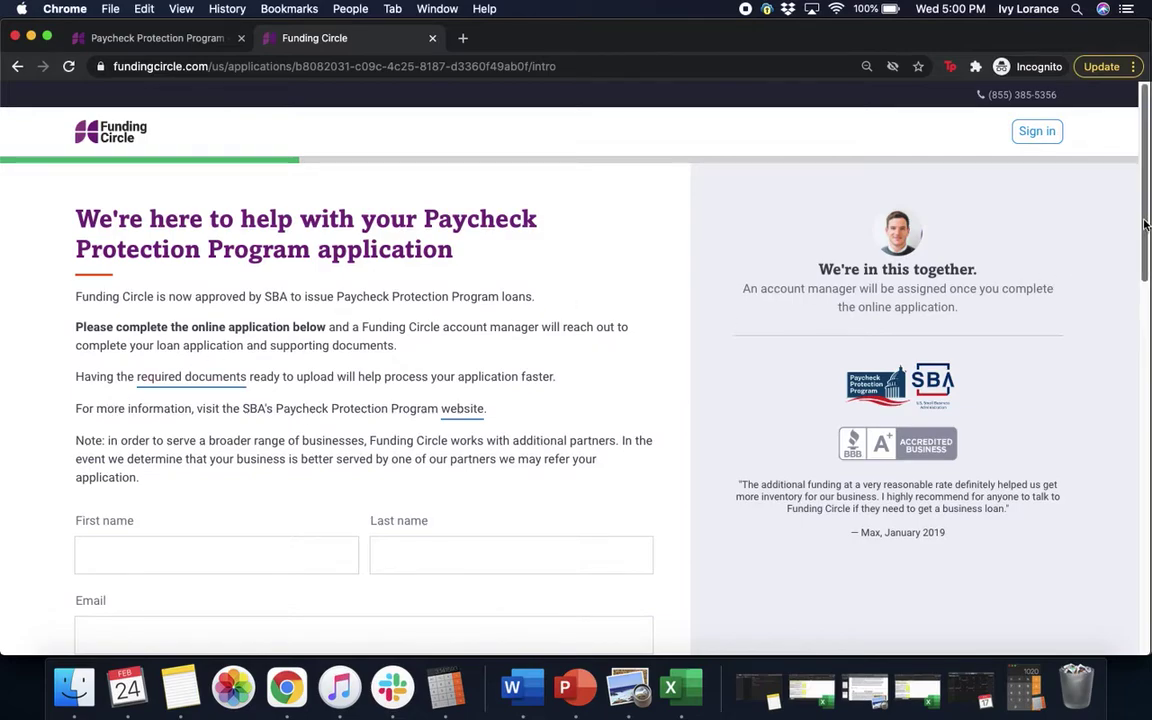
Step: Enter the applicant's first and last name
{"action": "left_click_drag", "start_coordinate": [1145, 225], "coordinate": [1137, 283]}
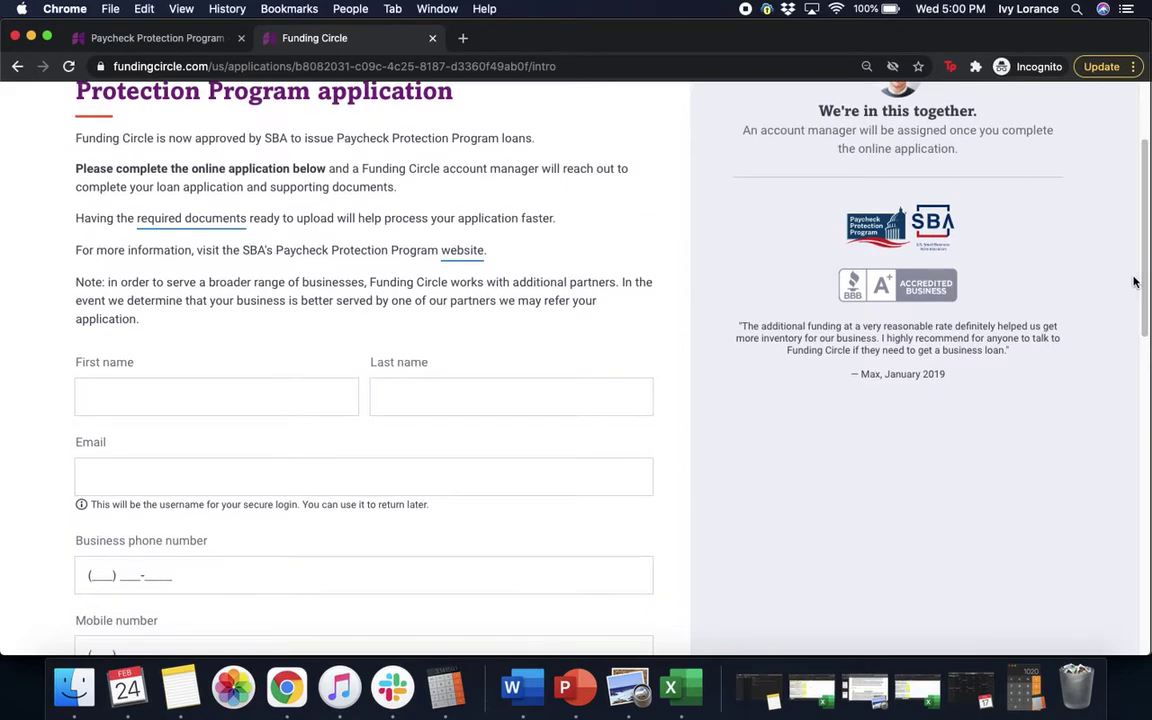
{"action": "left_click", "coordinate": [110, 405]}
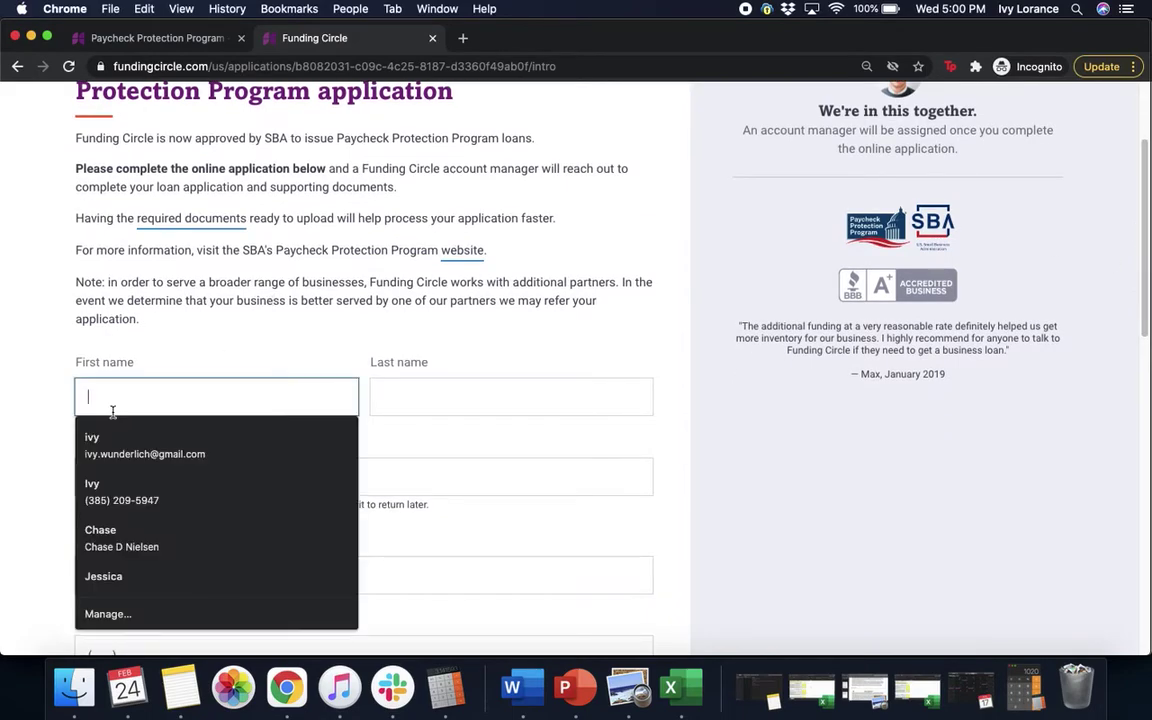
{"action": "left_click", "coordinate": [422, 392]}
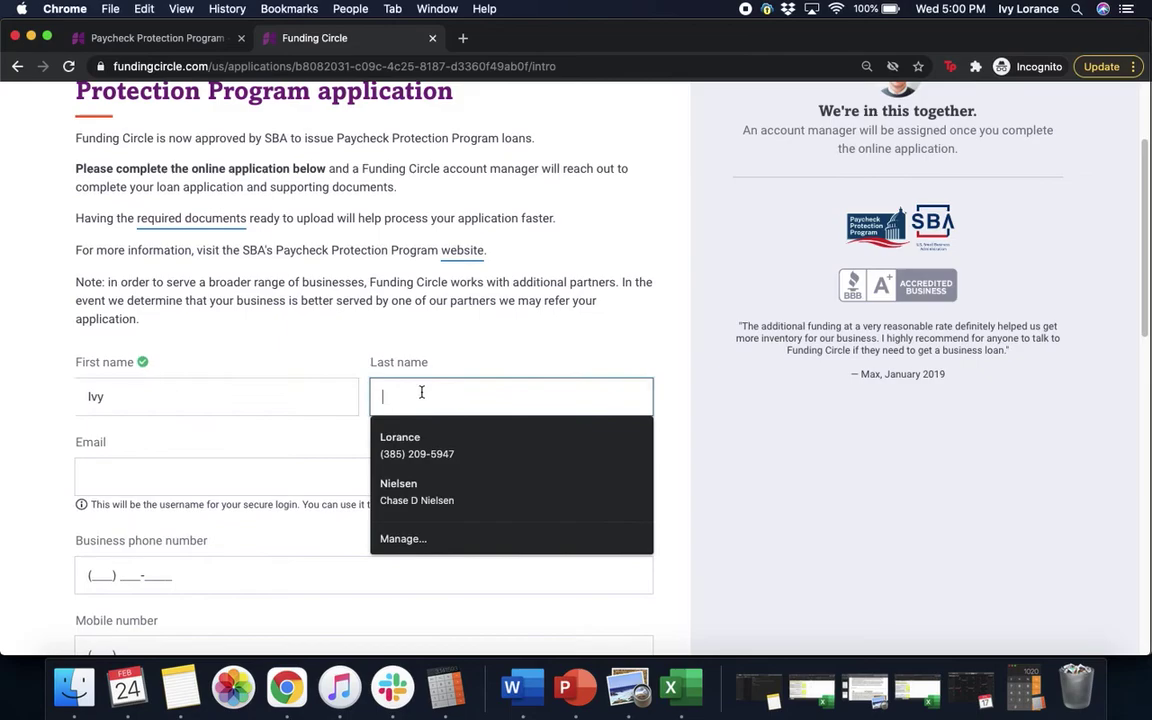
Step: Fill in the applicant's e-mail address and business phone number
{"action": "left_click", "coordinate": [219, 478]}
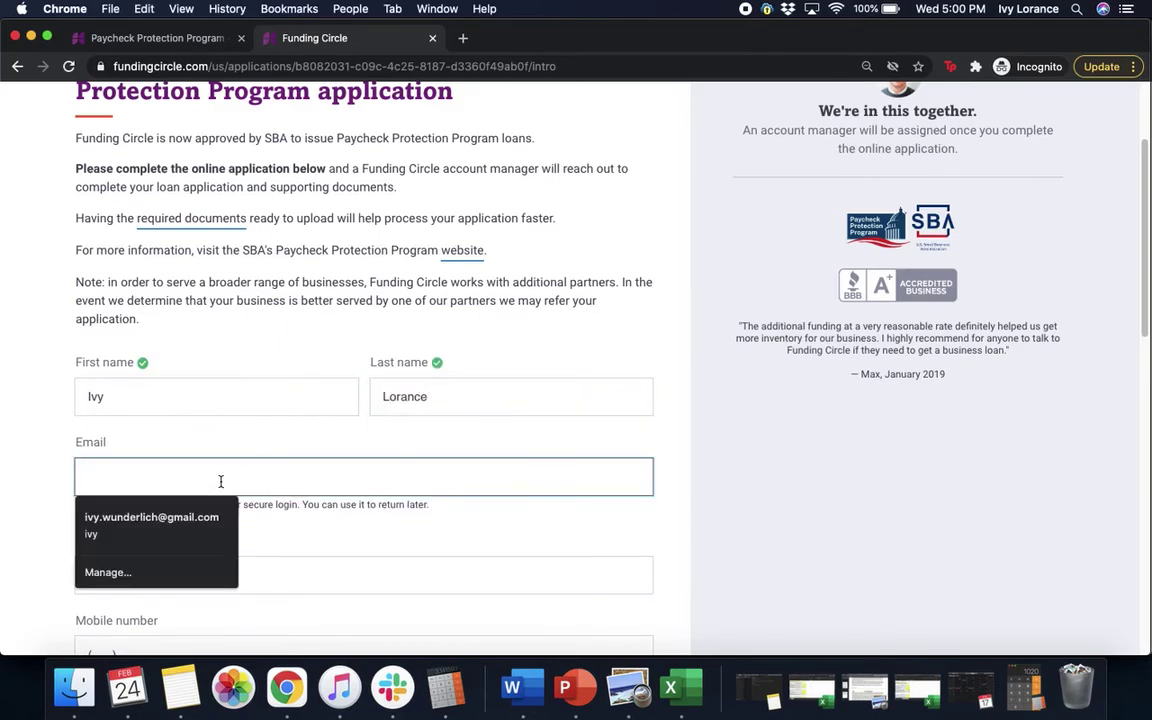
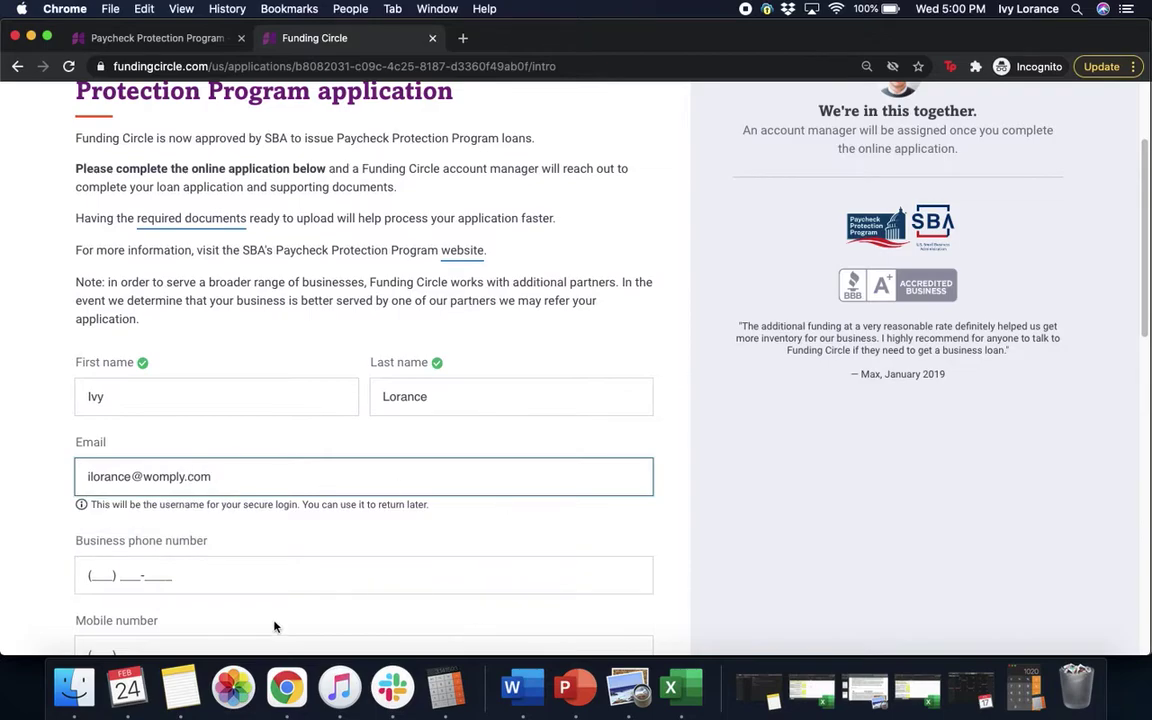
{"action": "left_click", "coordinate": [89, 585]}
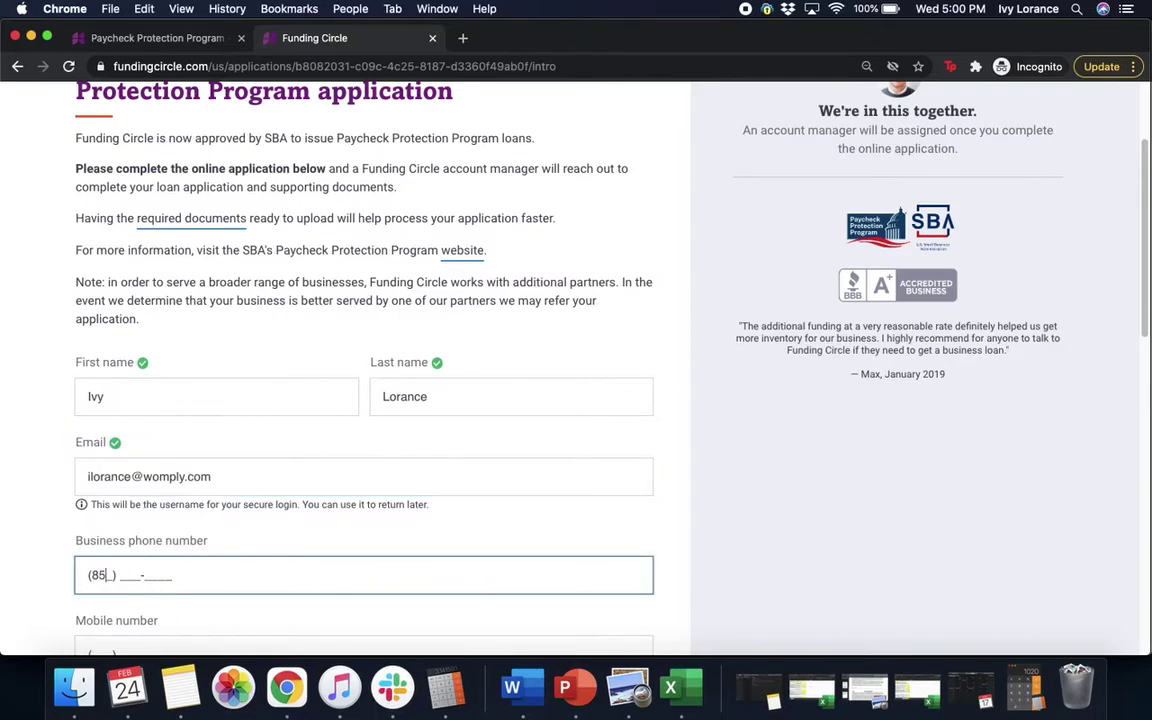
{"action": "scroll", "coordinate": [659, 547], "scroll_direction": "down", "scroll_amount": 5}
Step: Enter the applicant's mobile phone number
{"action": "left_click", "coordinate": [203, 396]}
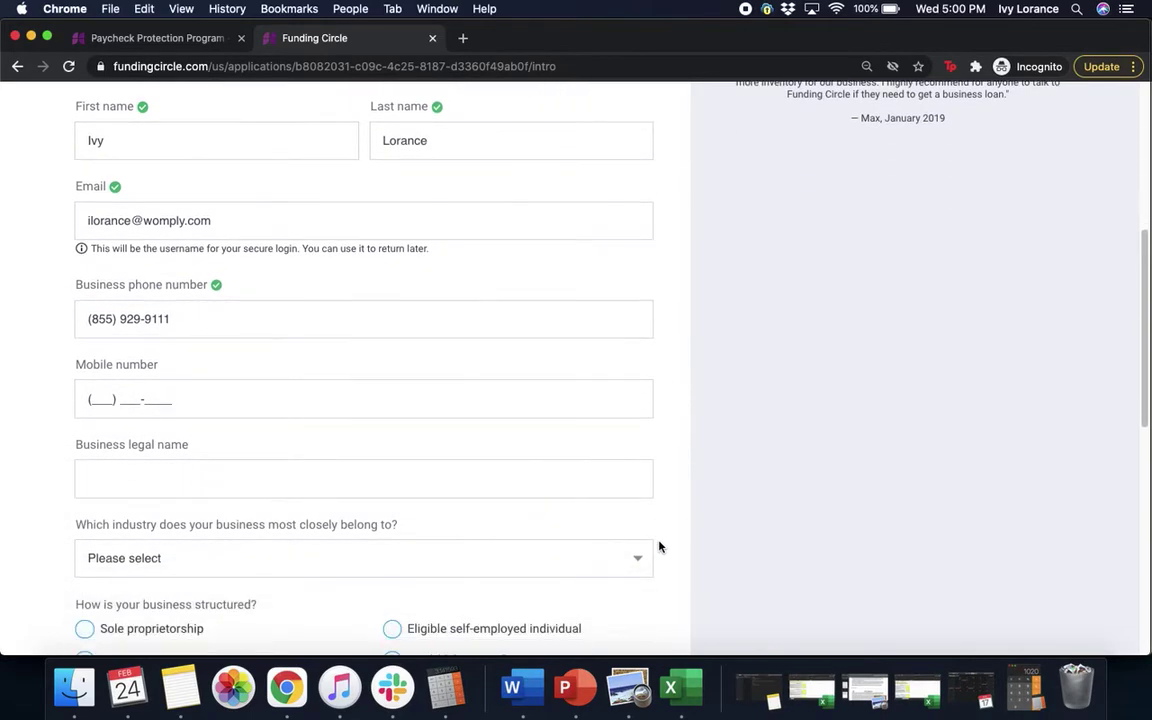
{"action": "left_click", "coordinate": [203, 396]}
{"action": "key", "text": "Escape"}
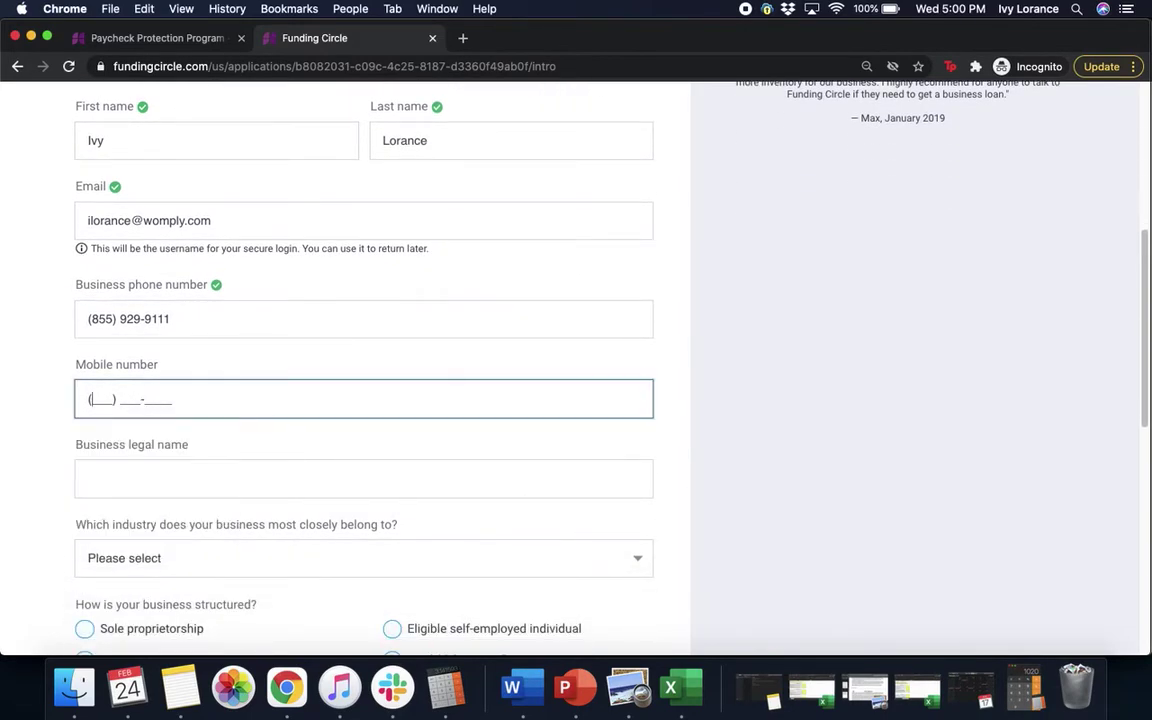
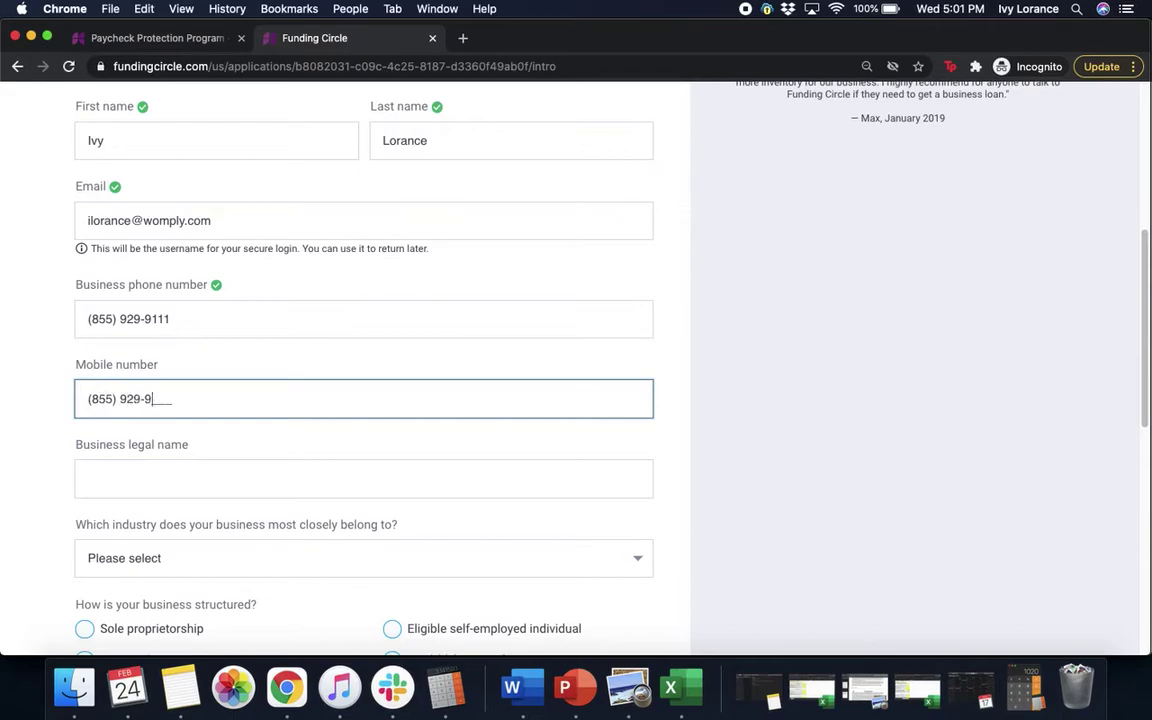
Step: Enter 'Oto Analytics' as the business legal name
{"action": "left_click", "coordinate": [103, 470]}
{"action": "type", "text": "O"}
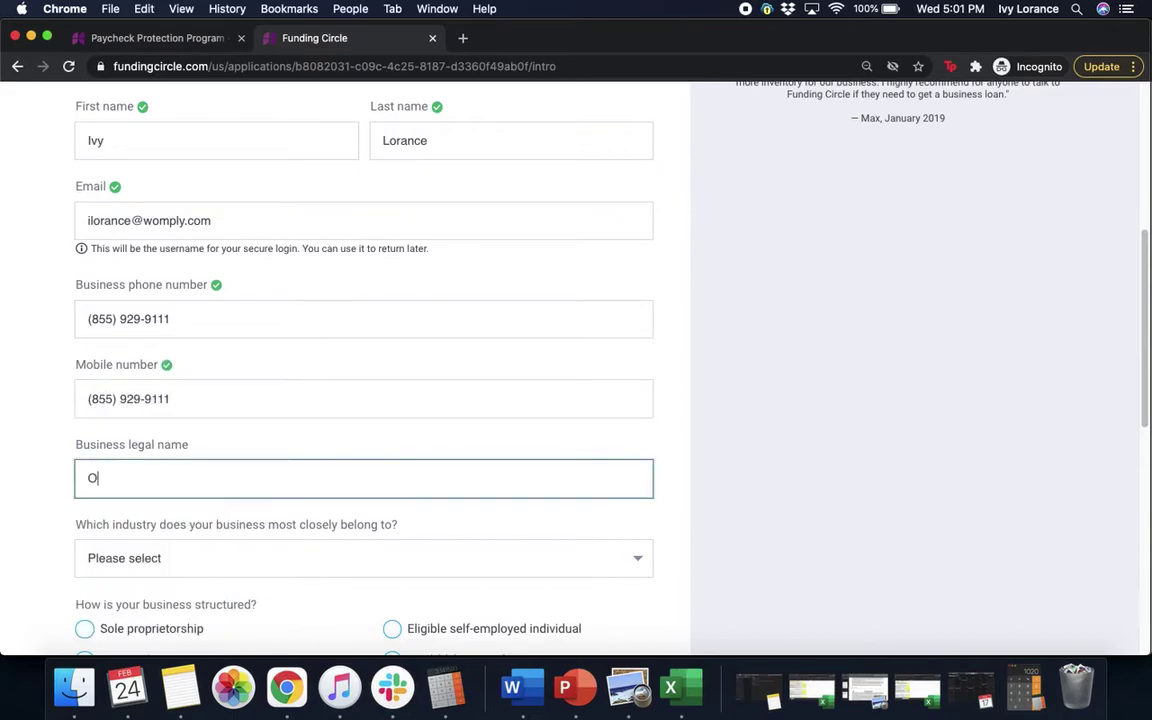
{"action": "type", "text": "to Analytics"}
{"action": "left_click", "coordinate": [711, 443]}
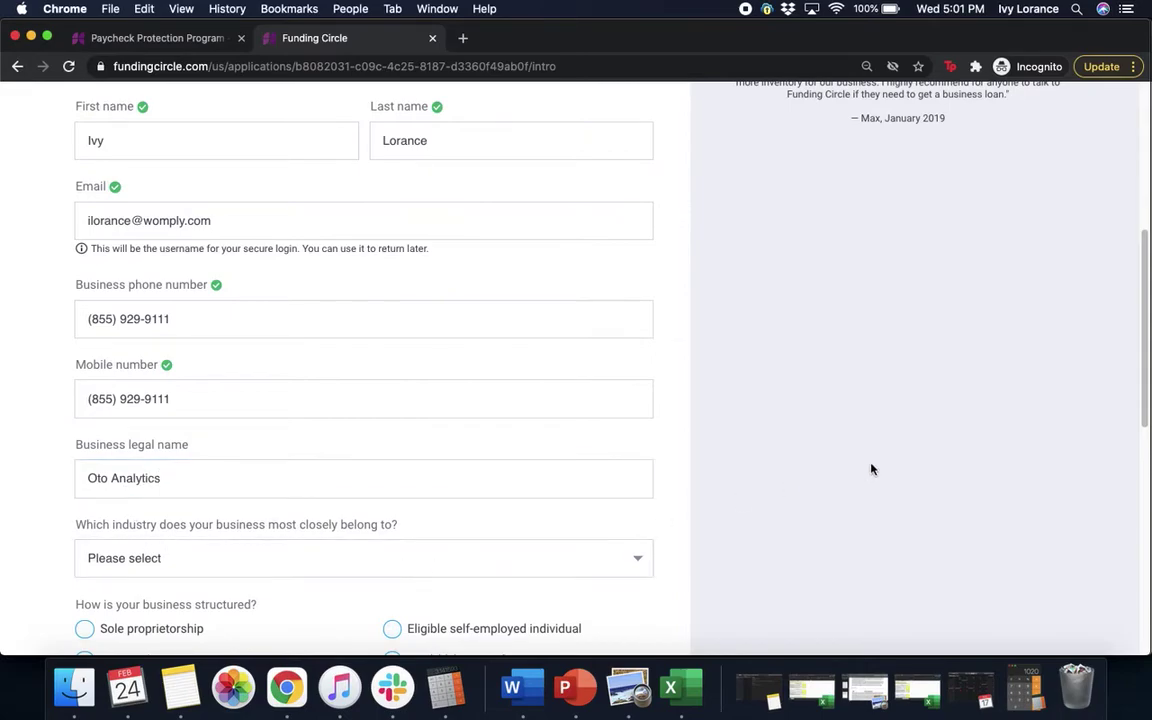
{"action": "scroll", "coordinate": [870, 469], "scroll_direction": "down", "scroll_amount": 3}
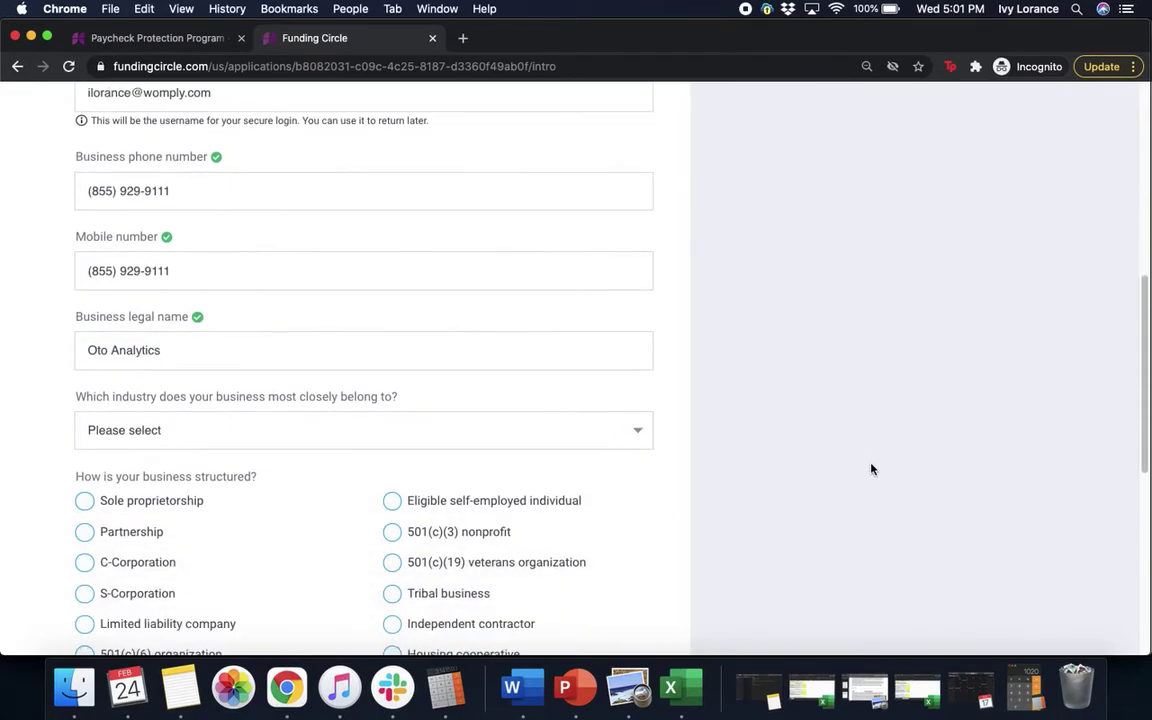
Step: Choose 'Professional, Scientific, and Technical Services' as the industry
{"action": "left_click", "coordinate": [322, 428]}
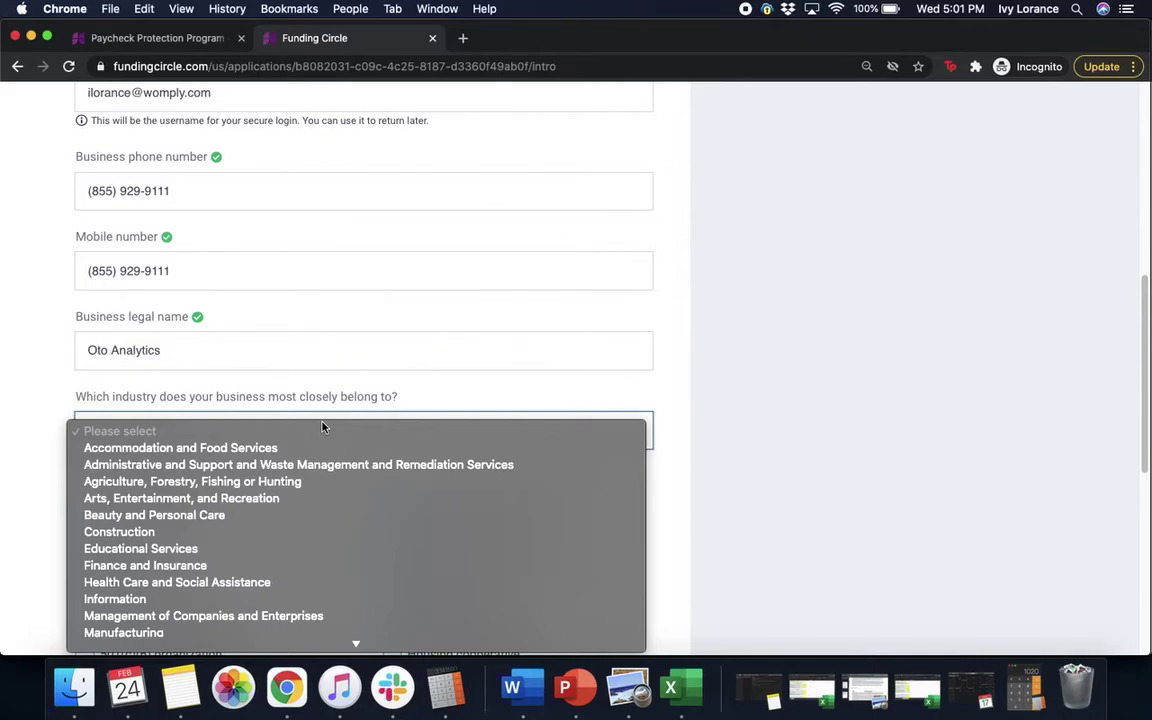
{"action": "scroll", "coordinate": [280, 610], "scroll_direction": "down", "scroll_amount": 3}
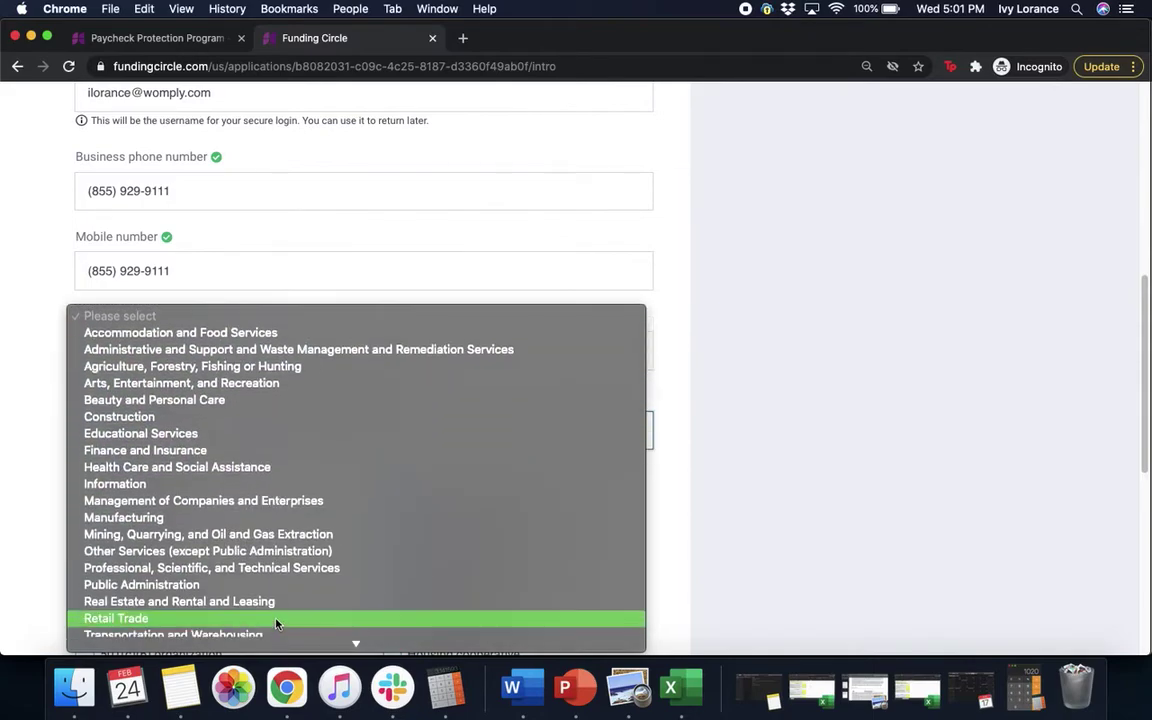
{"action": "left_click", "coordinate": [204, 569]}
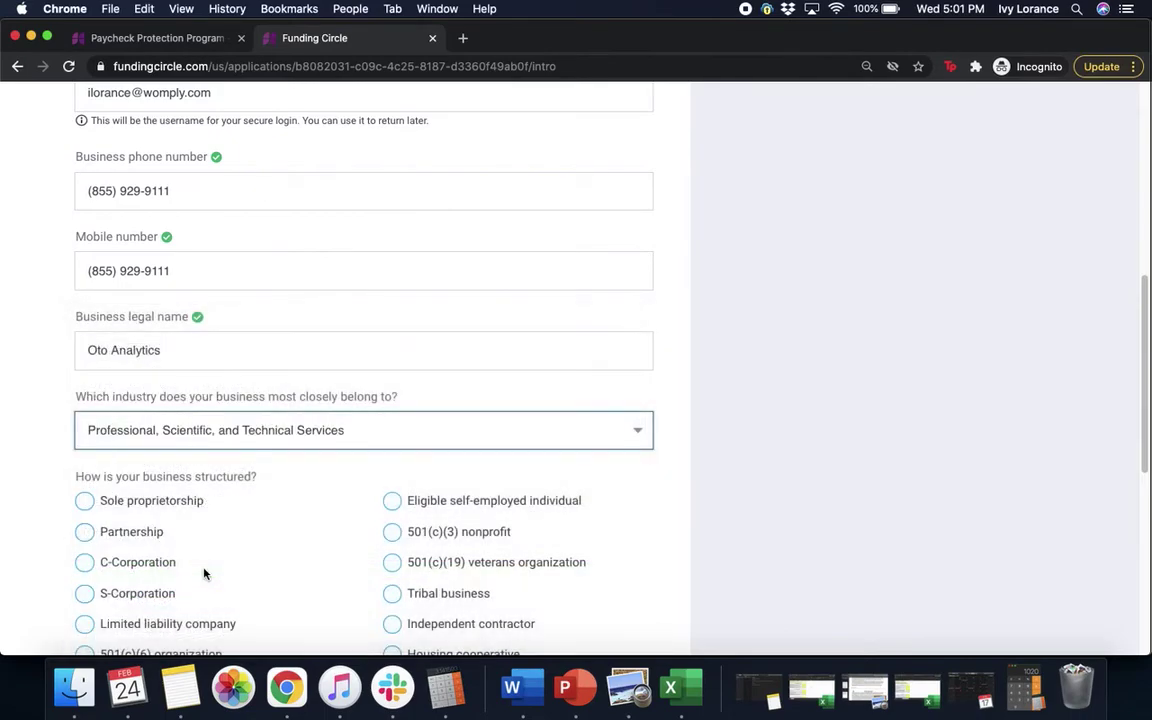
{"action": "left_click", "coordinate": [1003, 380]}
{"action": "scroll", "coordinate": [1005, 383], "scroll_direction": "down", "scroll_amount": 4}
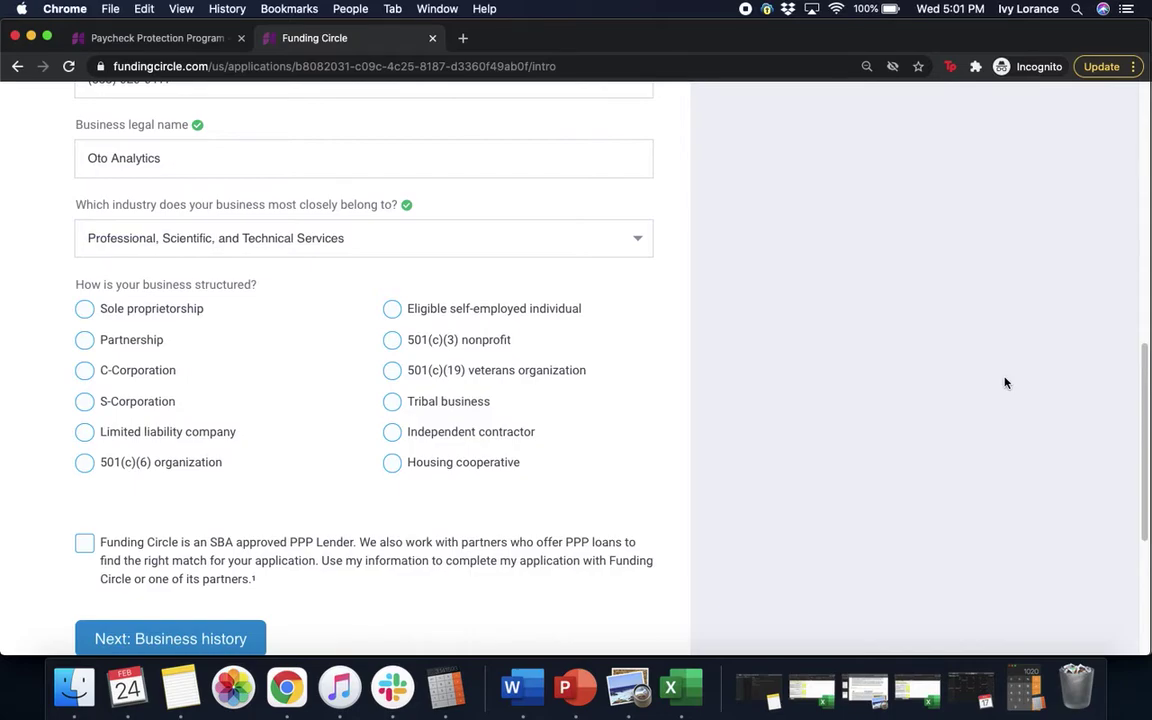
Step: Choose S-Corporation as business structure, agree to partner lenders, and continue to Business history
{"action": "left_click", "coordinate": [86, 401]}
{"action": "scroll", "coordinate": [938, 428], "scroll_direction": "down", "scroll_amount": 3}
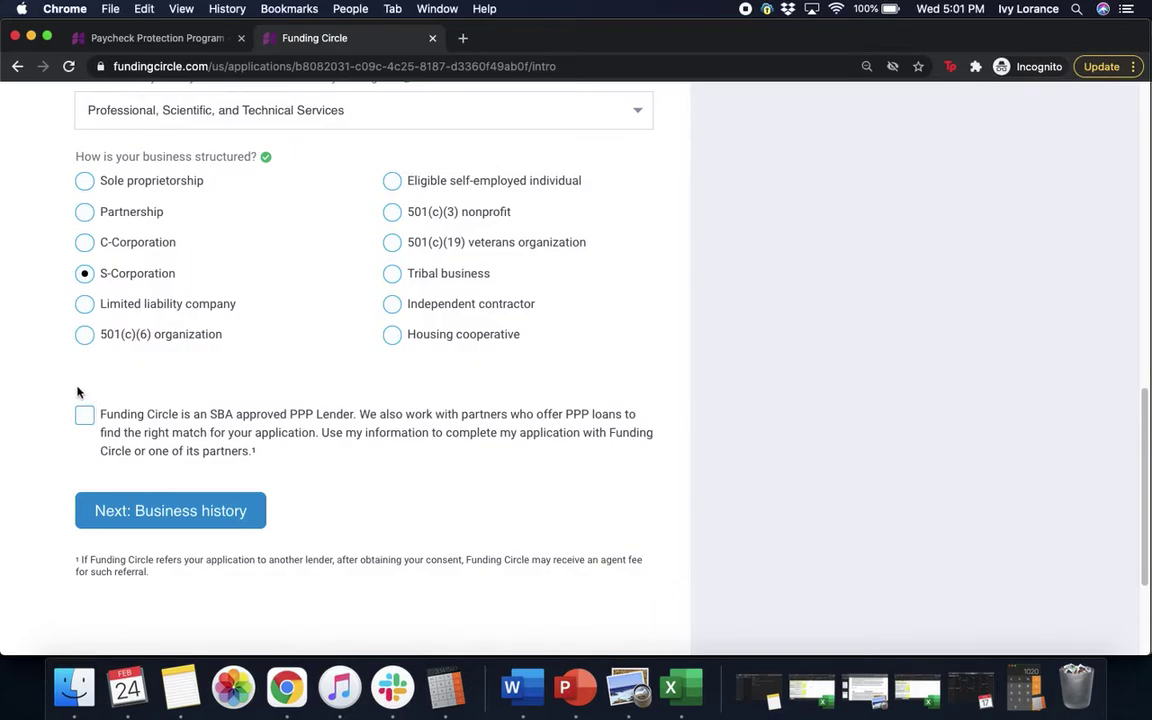
{"action": "left_click", "coordinate": [85, 415]}
{"action": "left_click", "coordinate": [162, 518]}
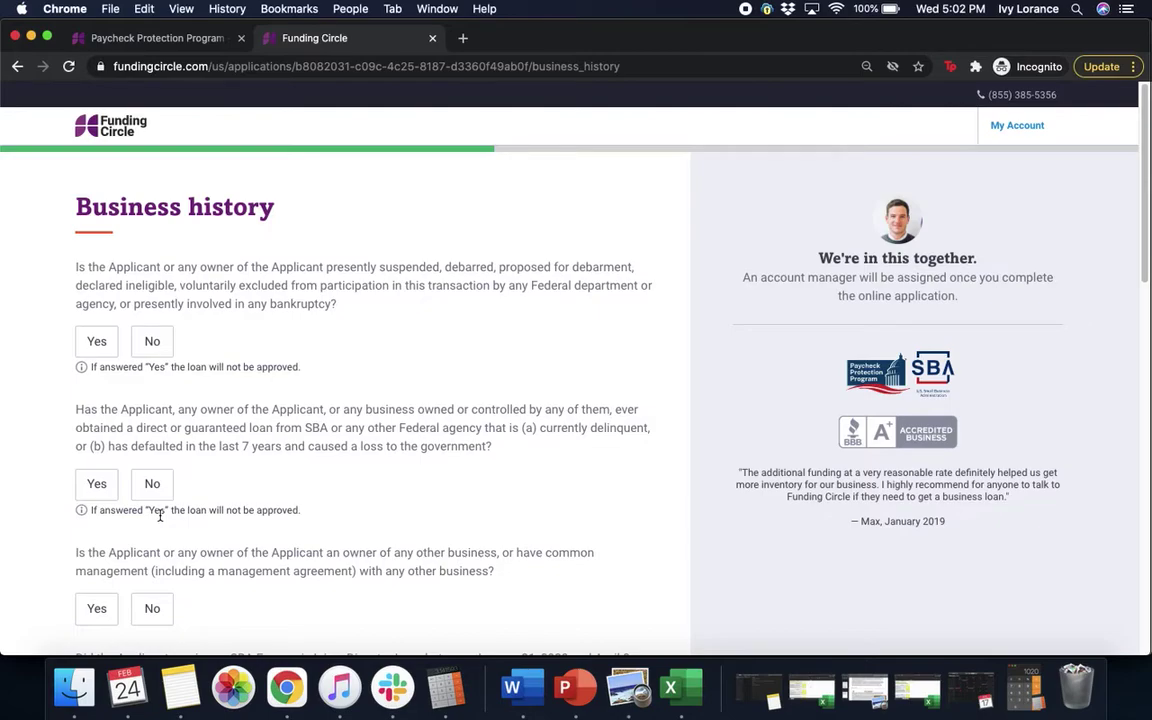
Step: Answer No to the suspension/debarment and delinquent federal loan questions
{"action": "left_click", "coordinate": [151, 346]}
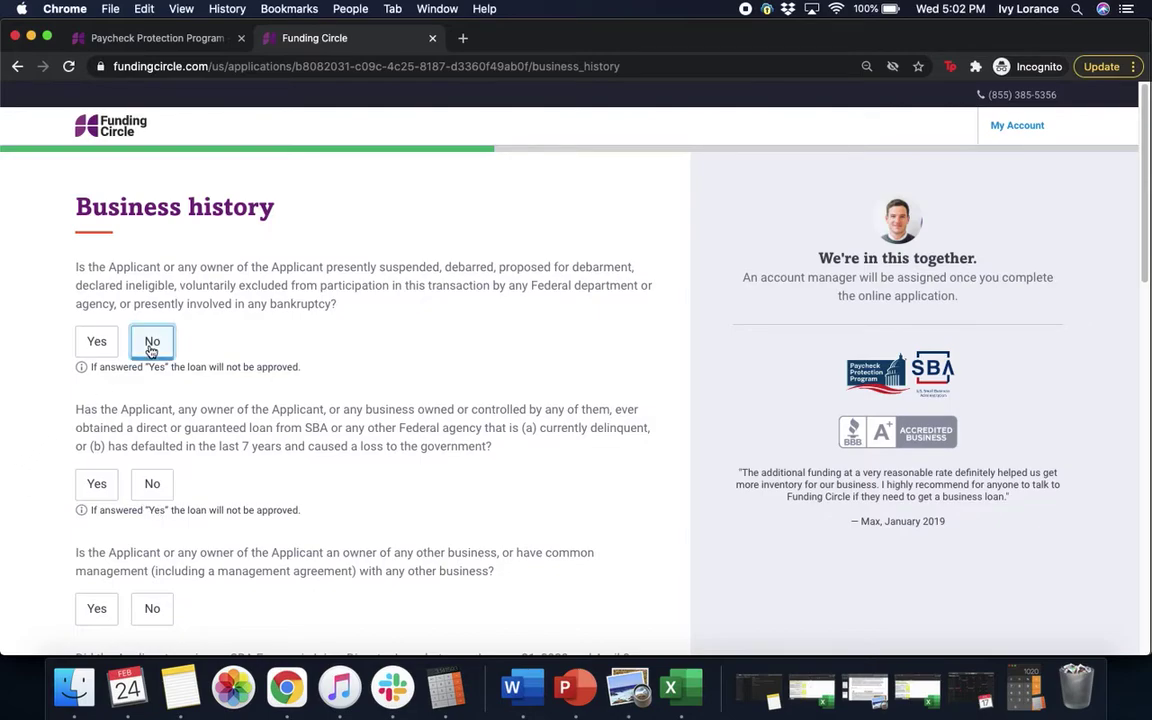
{"action": "scroll", "coordinate": [543, 388], "scroll_direction": "down", "scroll_amount": 4}
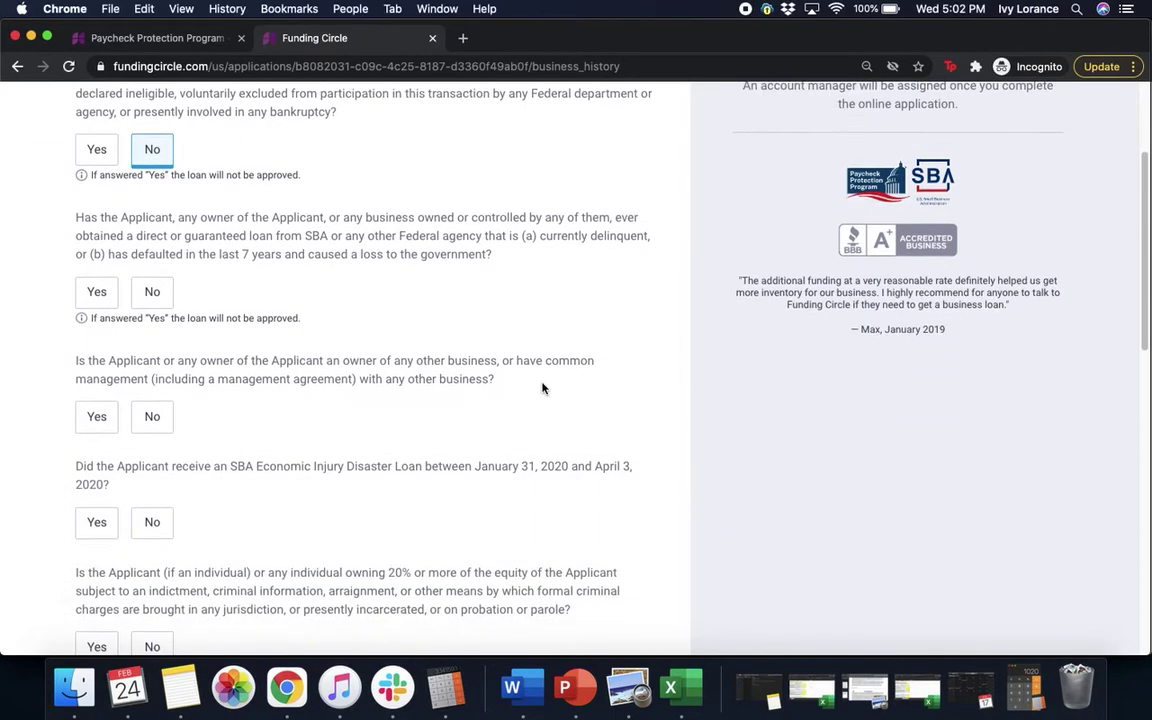
{"action": "scroll", "coordinate": [543, 388], "scroll_direction": "down", "scroll_amount": 1}
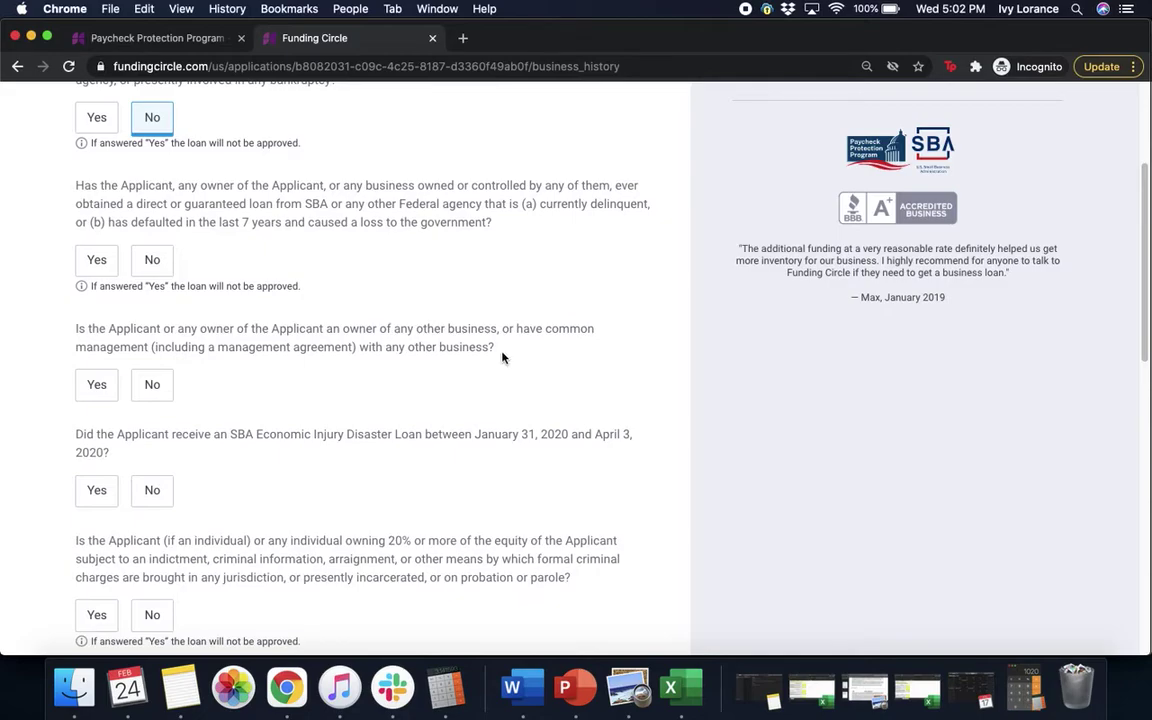
{"action": "left_click", "coordinate": [152, 263]}
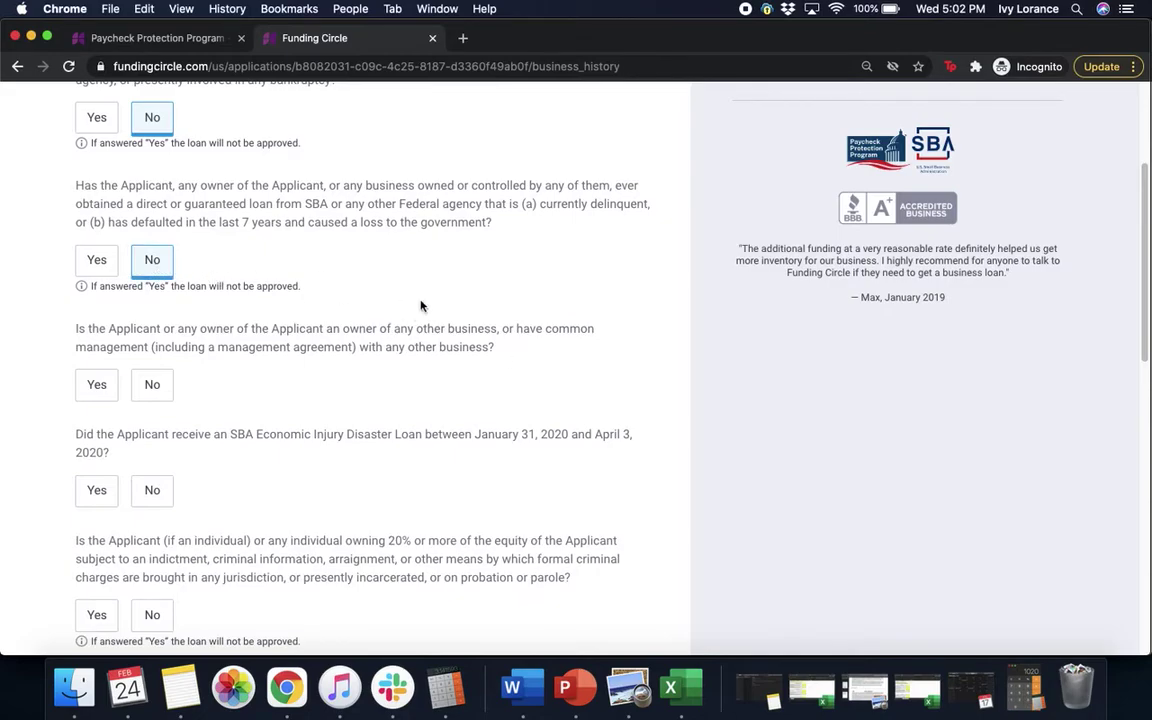
{"action": "scroll", "coordinate": [420, 303], "scroll_direction": "down", "scroll_amount": 5}
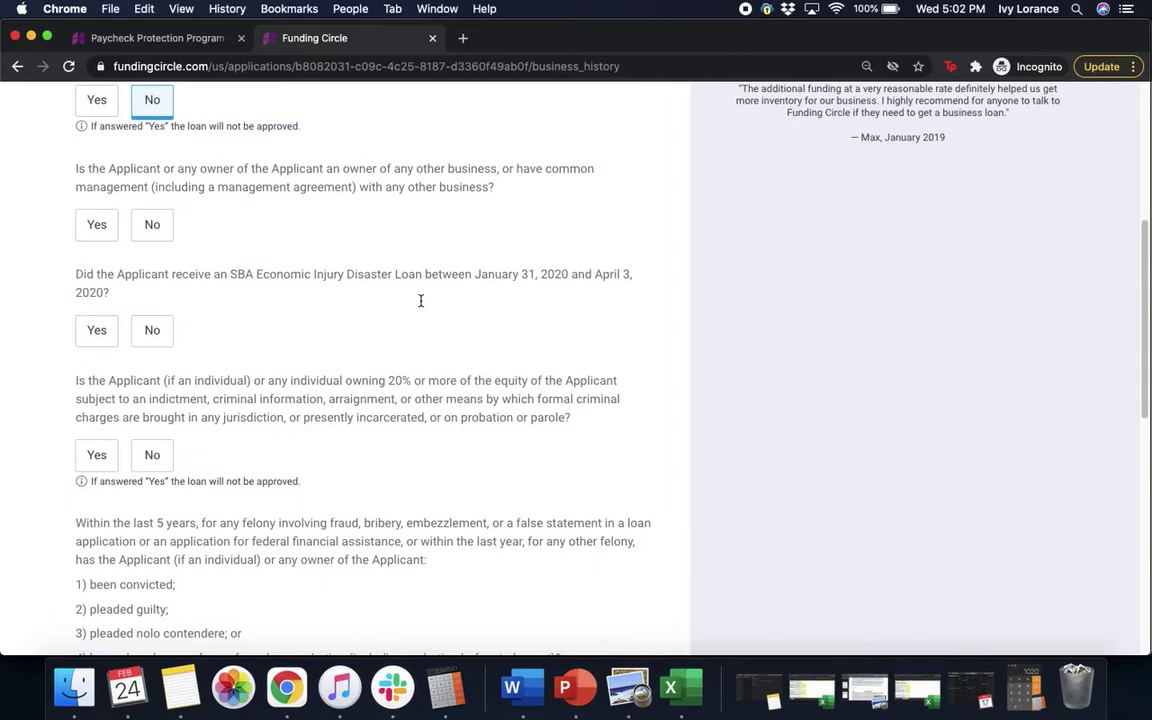
Step: Answer No to the common-management and SBA Economic Injury Disaster Loan questions
{"action": "left_click", "coordinate": [155, 226]}
{"action": "scroll", "coordinate": [335, 213], "scroll_direction": "down", "scroll_amount": 2}
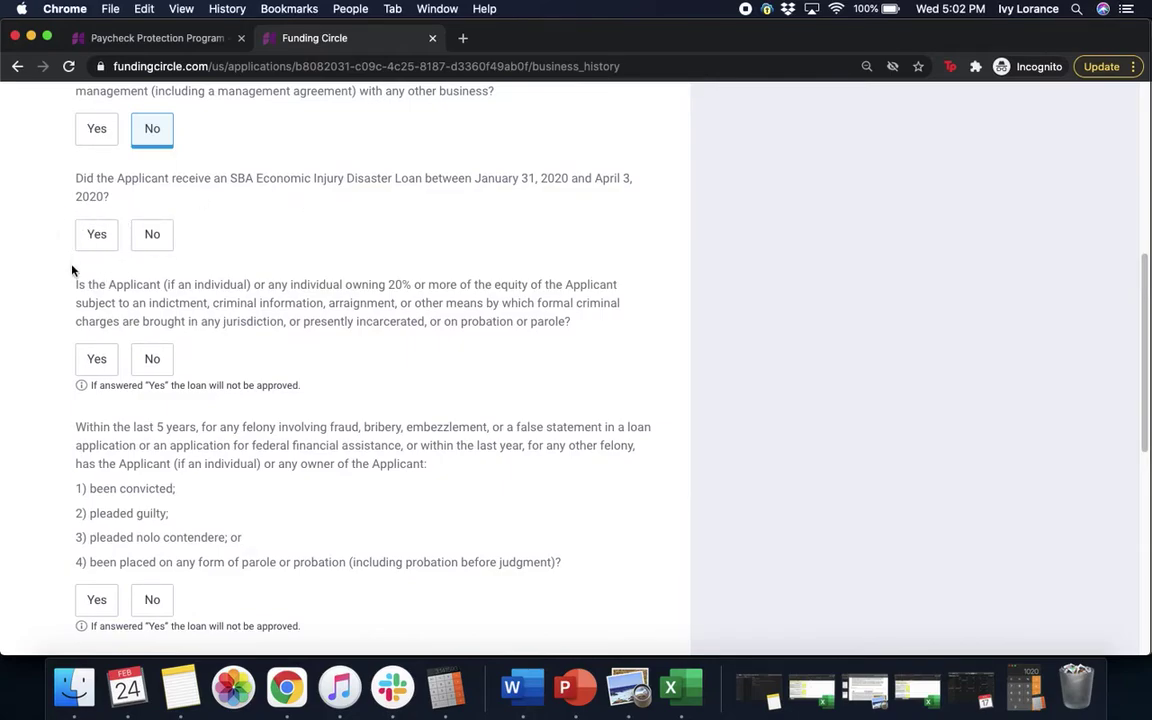
{"action": "left_click", "coordinate": [96, 235]}
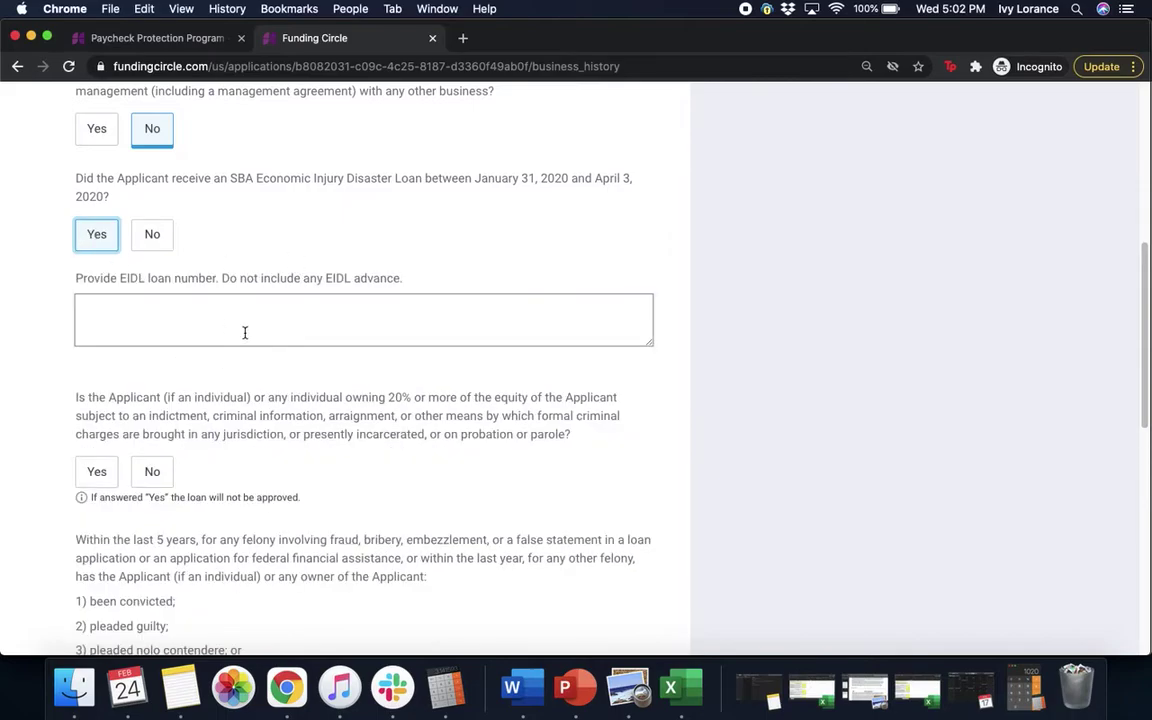
{"action": "left_click", "coordinate": [152, 255]}
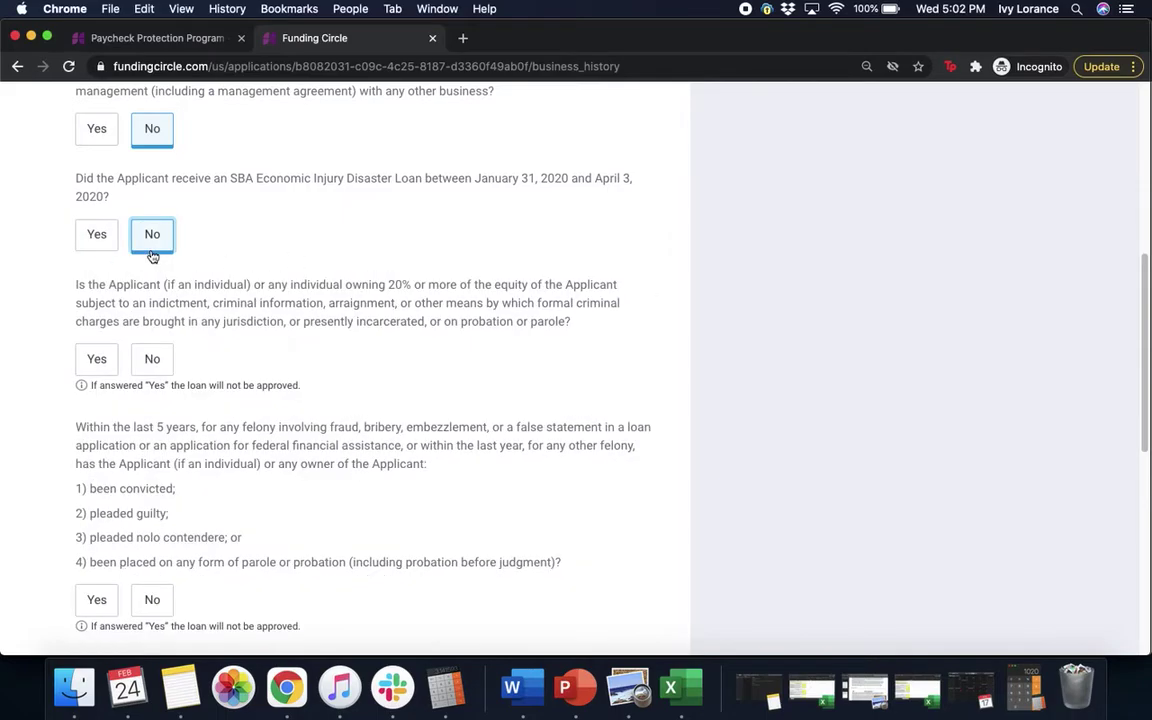
{"action": "scroll", "coordinate": [214, 258], "scroll_direction": "down", "scroll_amount": 2}
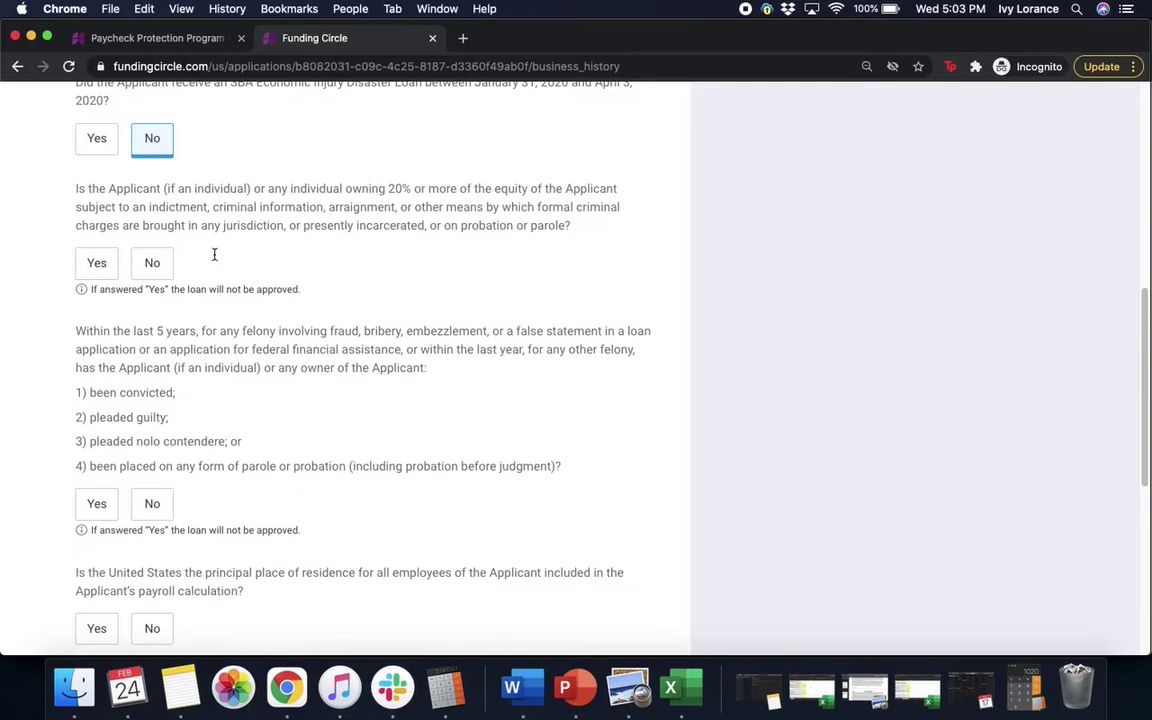
Step: Answer No to indictment and felony conviction, and Yes to US principal residence
{"action": "left_click", "coordinate": [154, 262]}
{"action": "scroll", "coordinate": [506, 267], "scroll_direction": "down", "scroll_amount": 3}
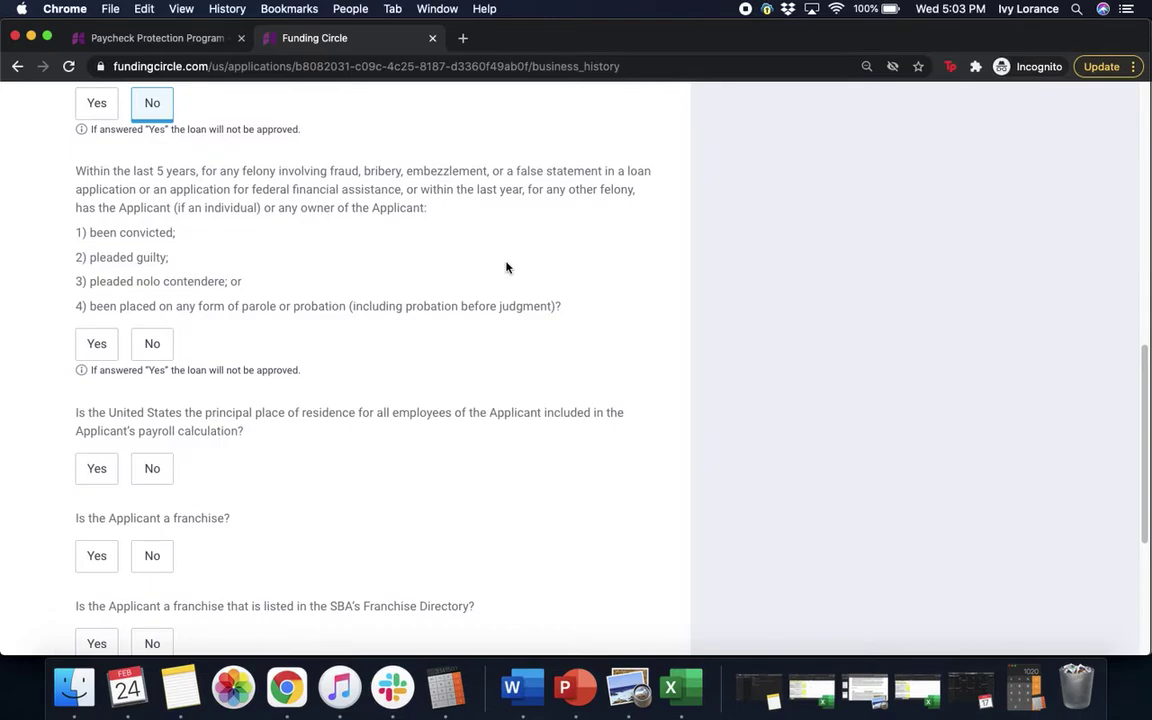
{"action": "left_click", "coordinate": [162, 344]}
{"action": "scroll", "coordinate": [150, 345], "scroll_direction": "down", "scroll_amount": 3}
{"action": "left_click", "coordinate": [90, 354]}
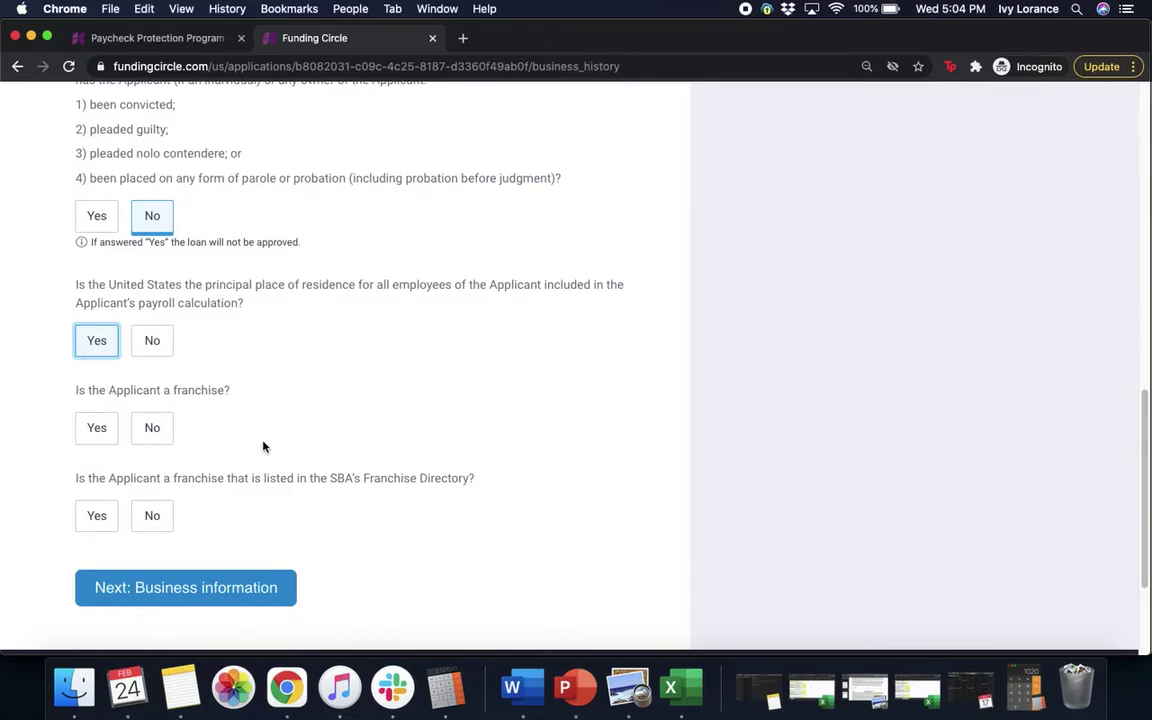
Step: Answer No to both franchise questions and continue to Business information
{"action": "left_click", "coordinate": [146, 432]}
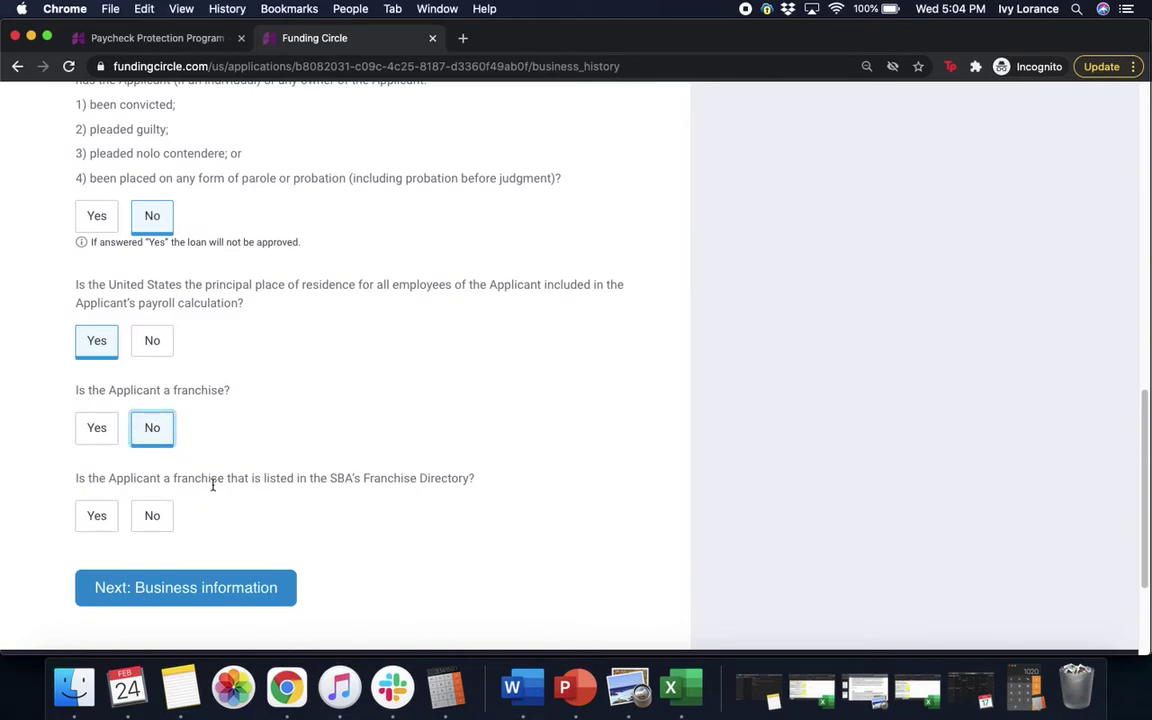
{"action": "left_click", "coordinate": [152, 515]}
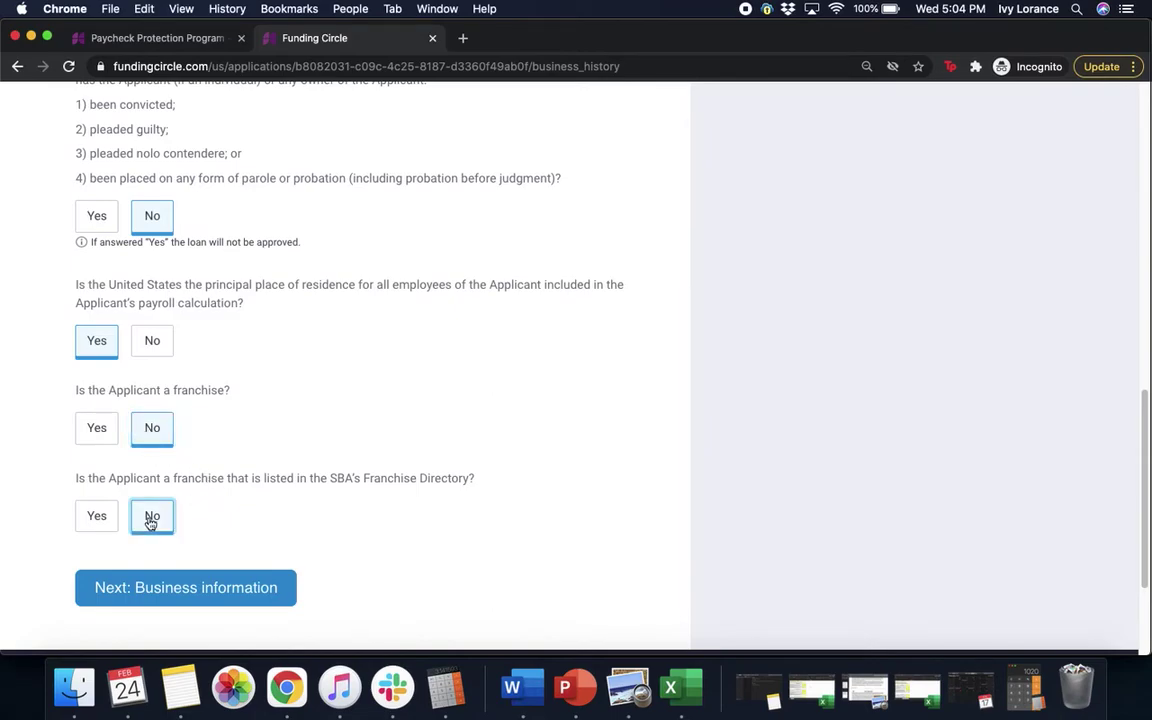
{"action": "left_click", "coordinate": [231, 591]}
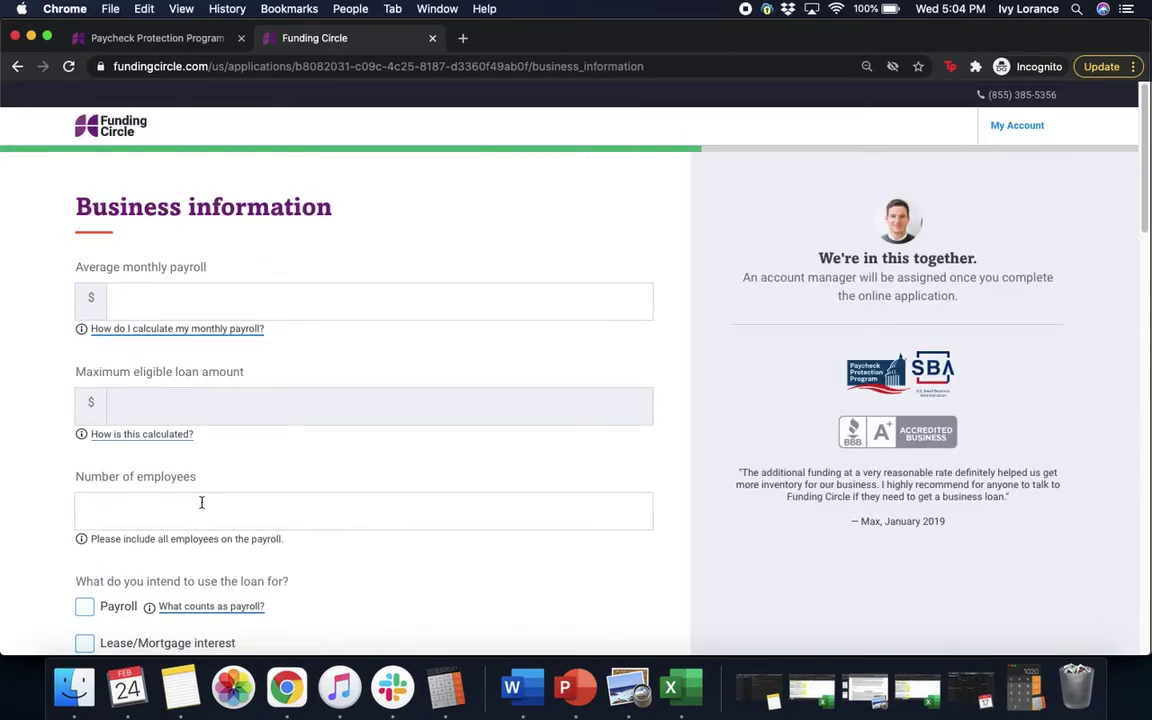
Step: Enter an average monthly payroll of 20,000 and 250 employees
{"action": "left_click", "coordinate": [160, 296]}
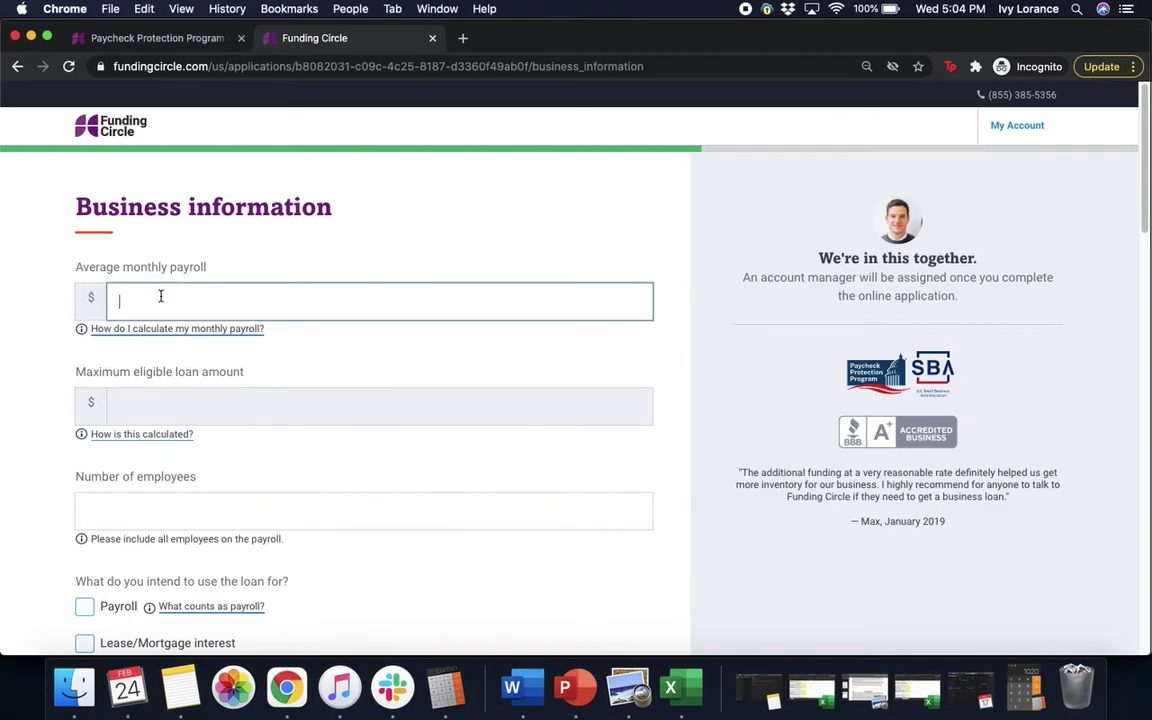
{"action": "type", "text": "200000.00"}
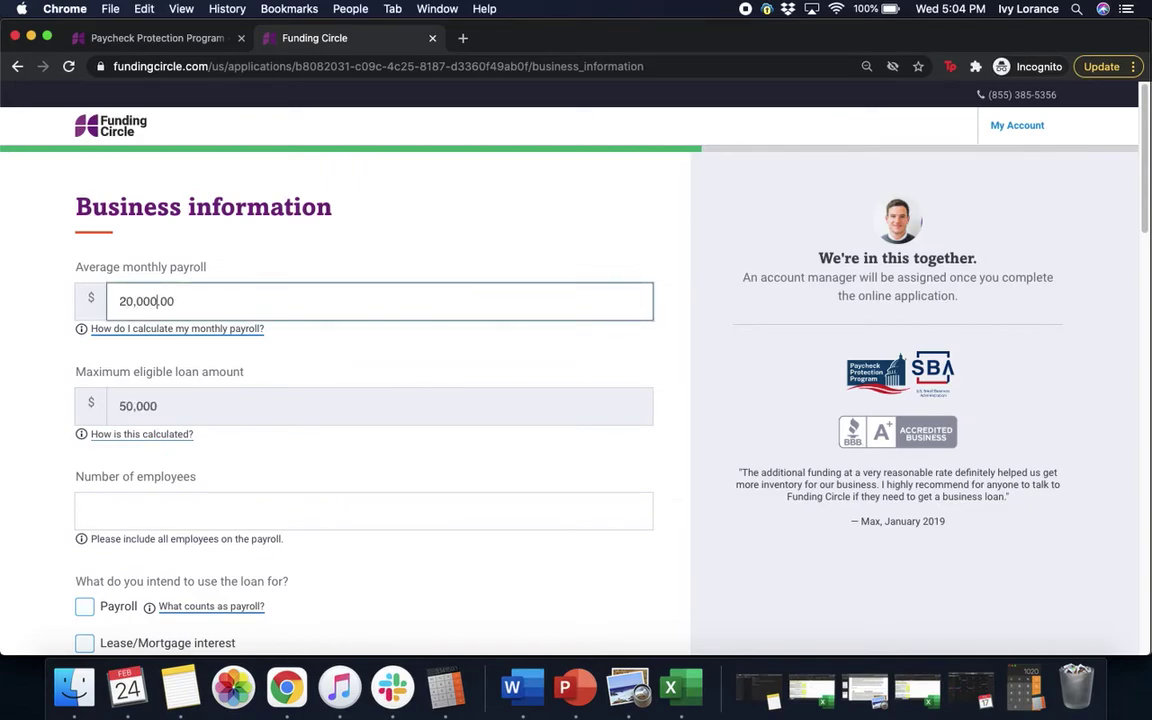
{"action": "left_click", "coordinate": [299, 360]}
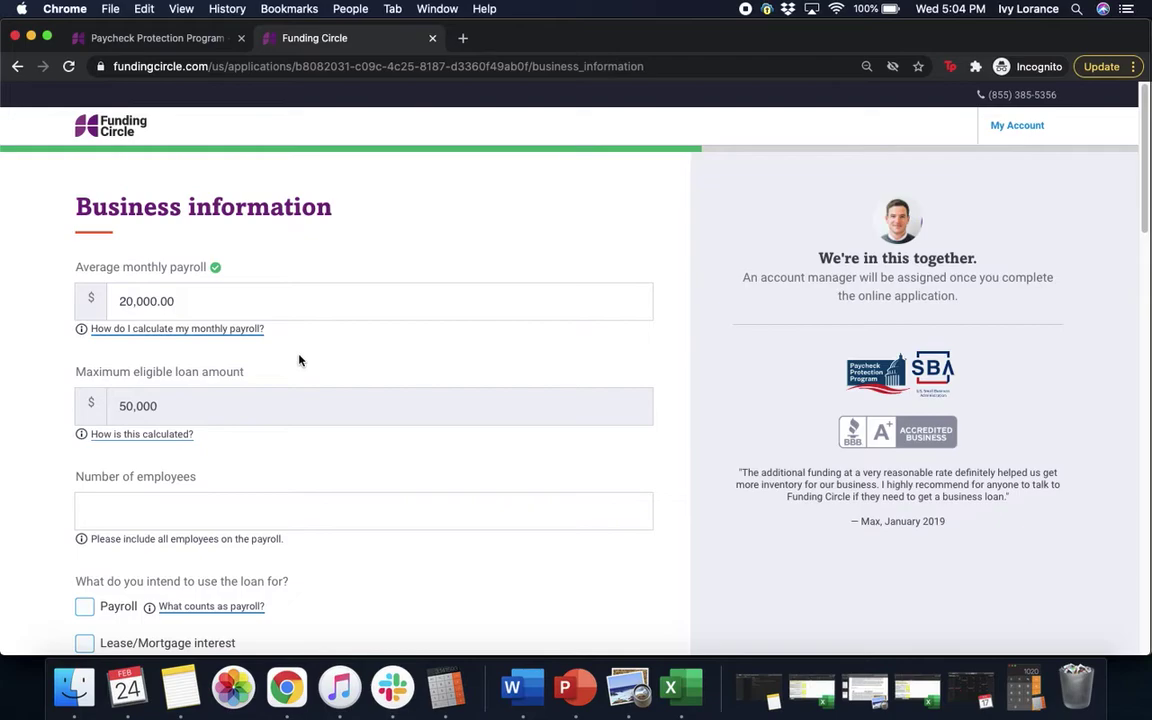
{"action": "scroll", "coordinate": [299, 360], "scroll_direction": "down", "scroll_amount": 5}
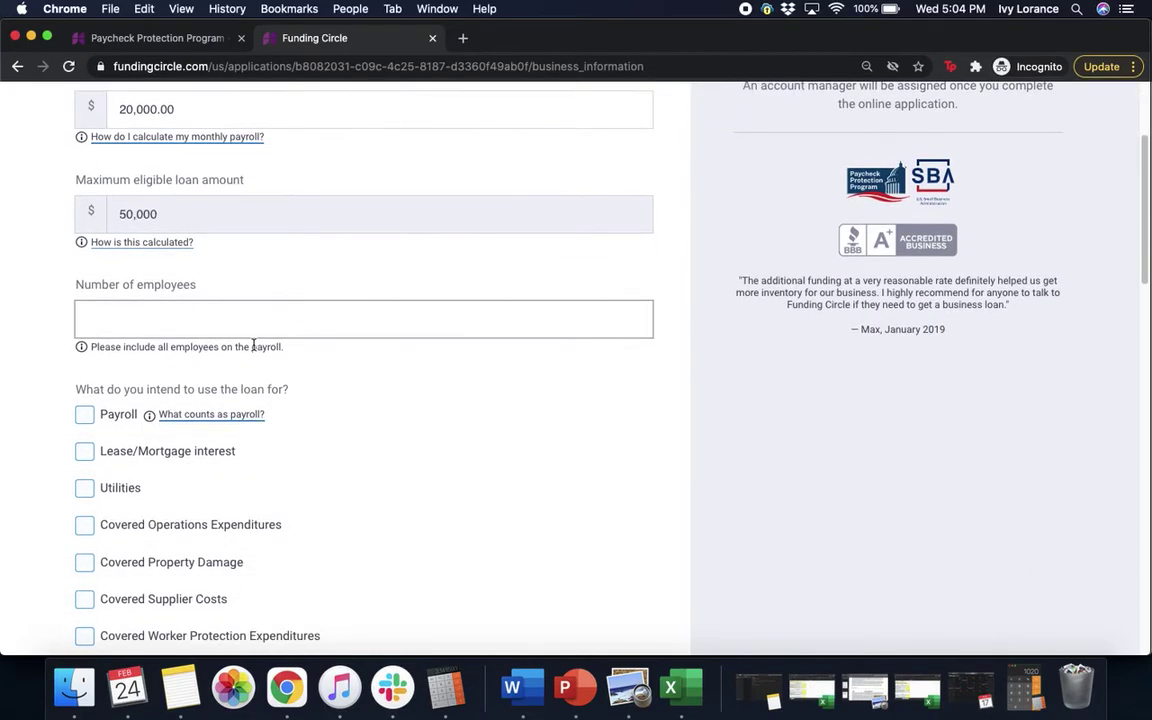
{"action": "left_click", "coordinate": [237, 326]}
{"action": "type", "text": "250"}
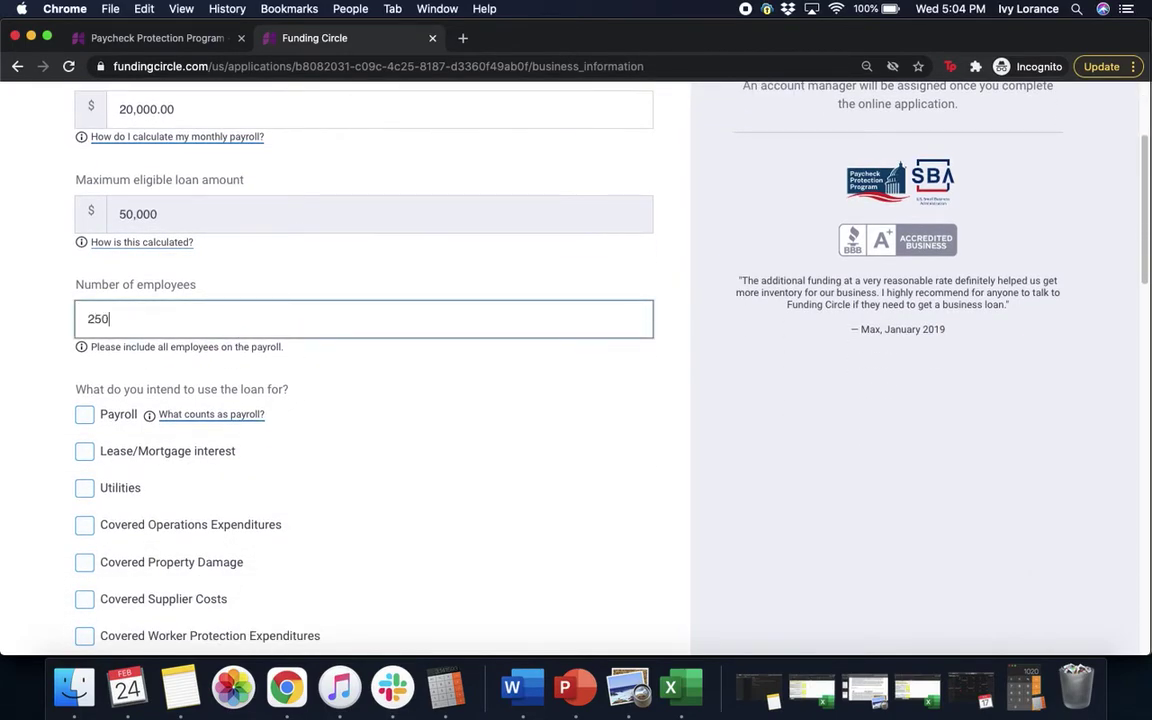
Step: Select Payroll and Utilities as the loan uses, leaving Lease/Mortgage interest unticked
{"action": "left_click", "coordinate": [493, 456]}
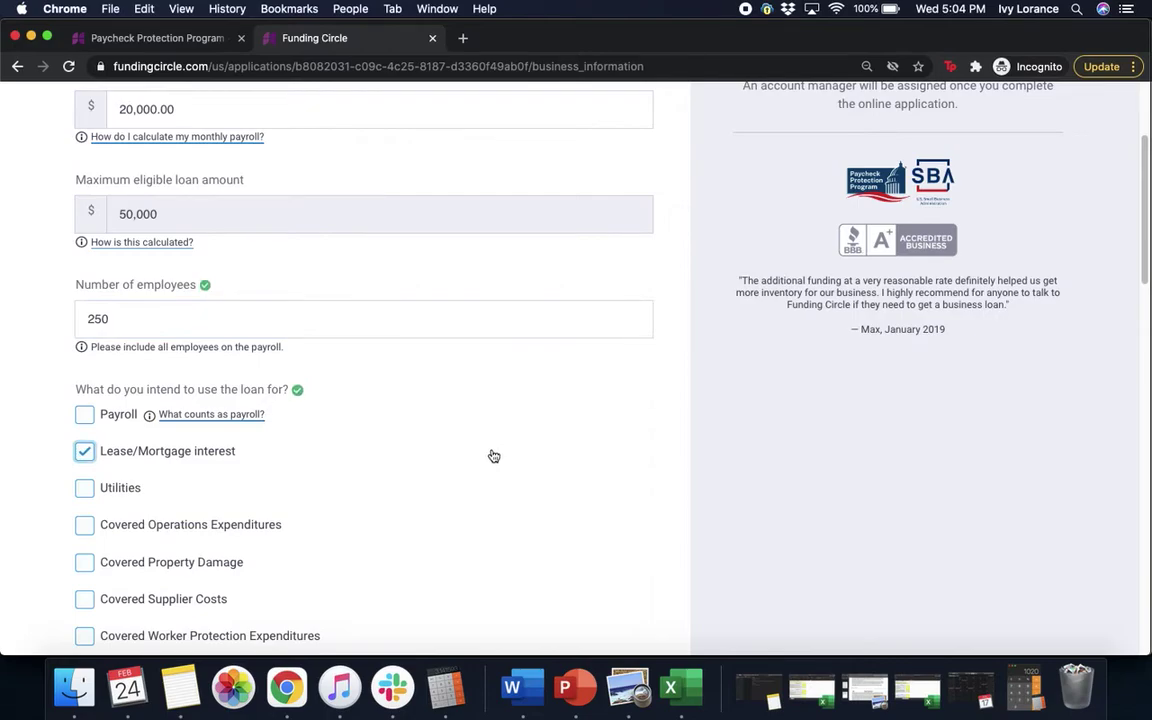
{"action": "scroll", "coordinate": [493, 456], "scroll_direction": "down", "scroll_amount": 2}
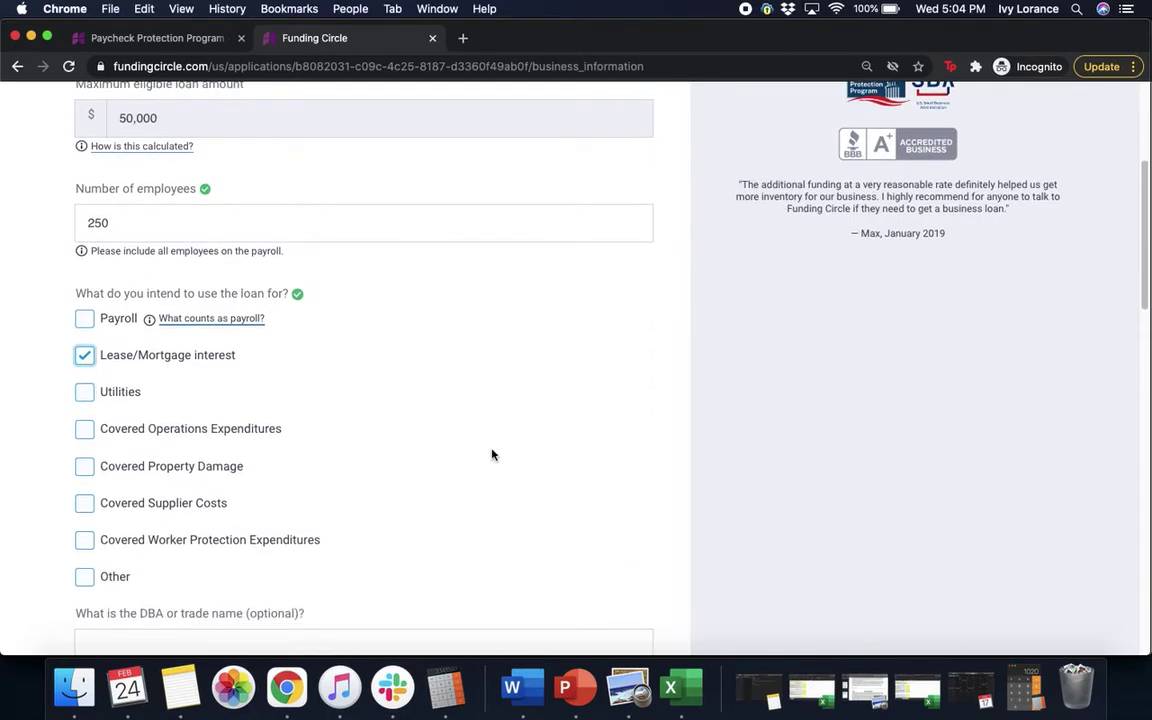
{"action": "left_click", "coordinate": [86, 320]}
{"action": "left_click", "coordinate": [85, 356]}
{"action": "left_click", "coordinate": [128, 398]}
{"action": "scroll", "coordinate": [567, 407], "scroll_direction": "down", "scroll_amount": 5}
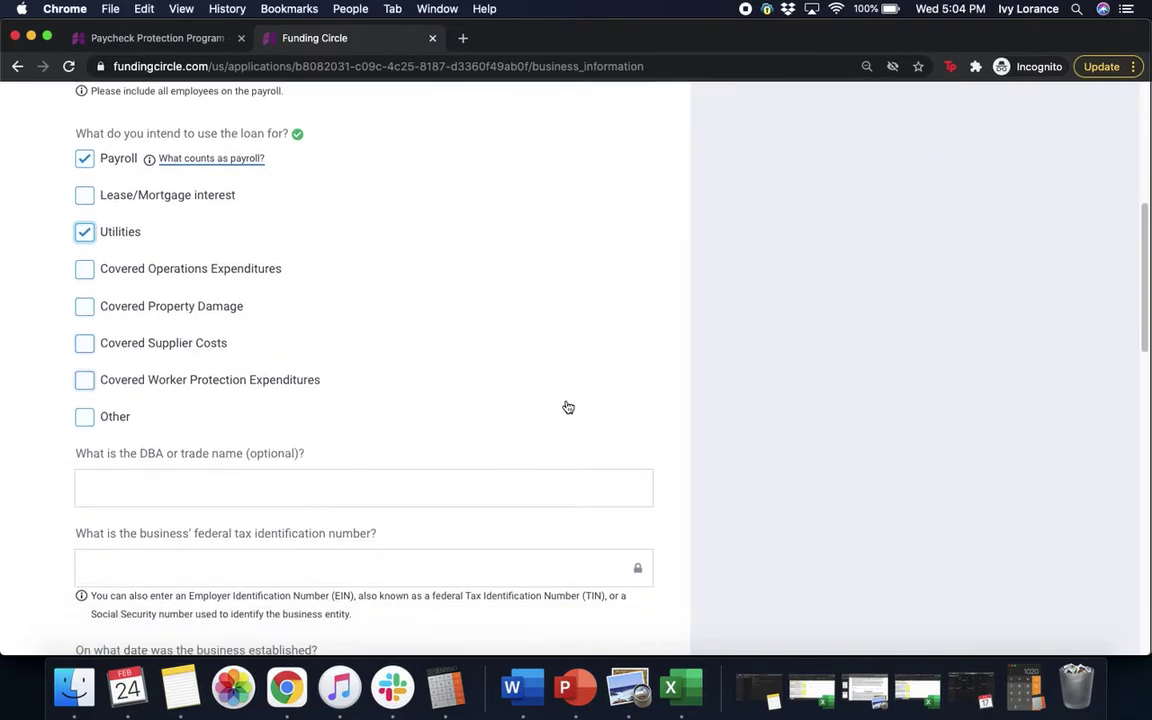
{"action": "scroll", "coordinate": [566, 405], "scroll_direction": "down", "scroll_amount": 2}
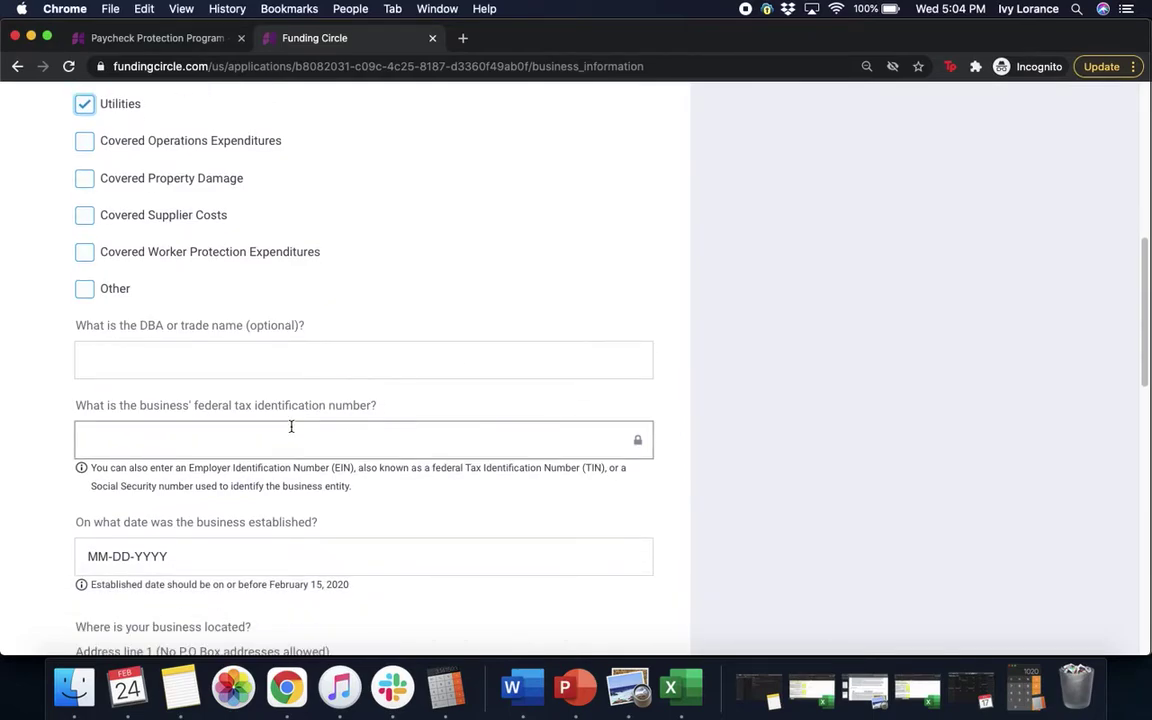
{"action": "left_click", "coordinate": [280, 347]}
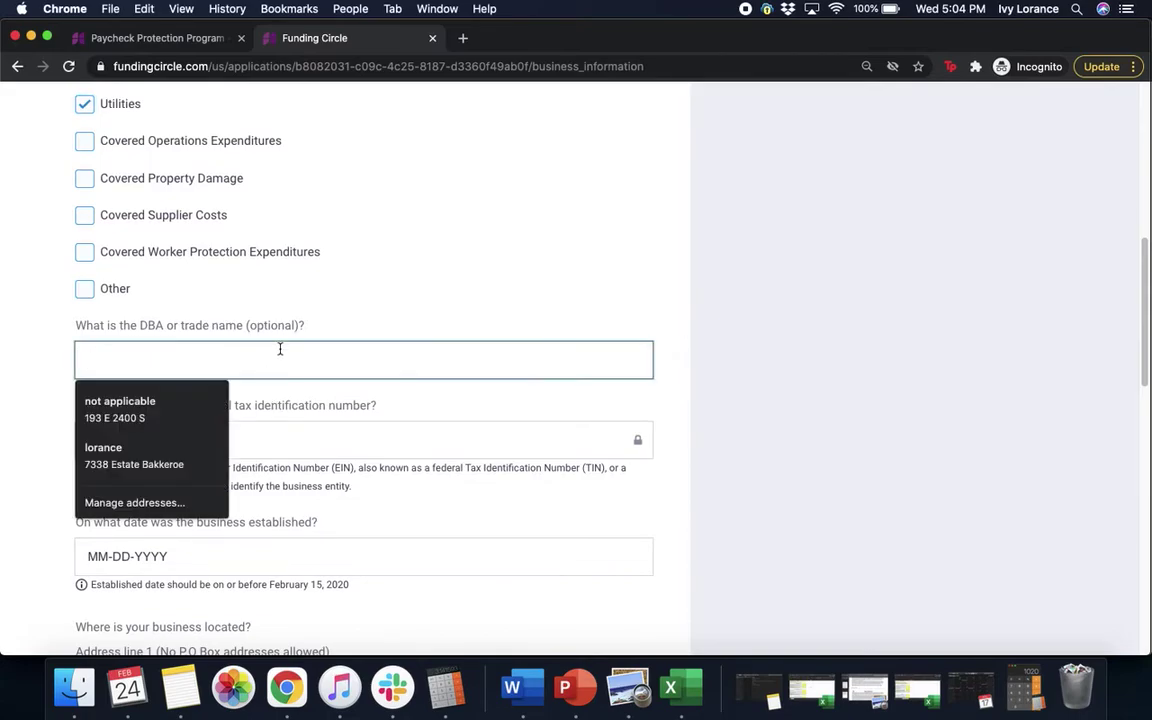
Step: Enter Womply as the DBA name and the business's federal tax ID
{"action": "type", "text": "Womply"}
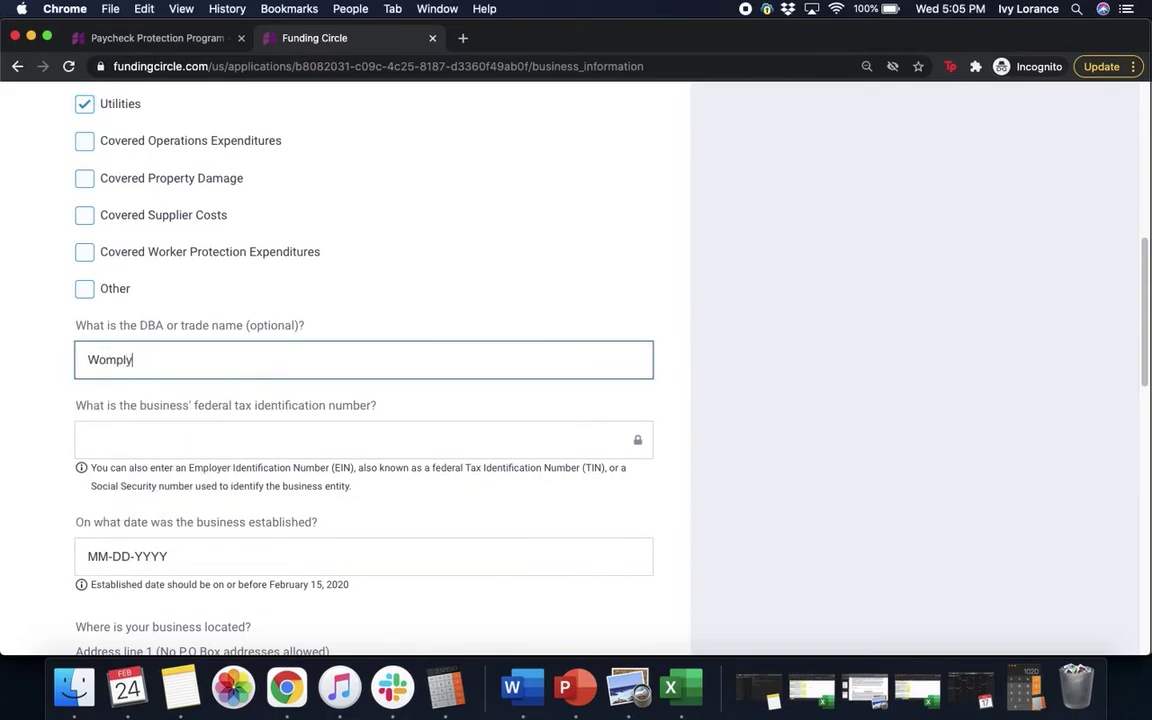
{"action": "left_click", "coordinate": [266, 440]}
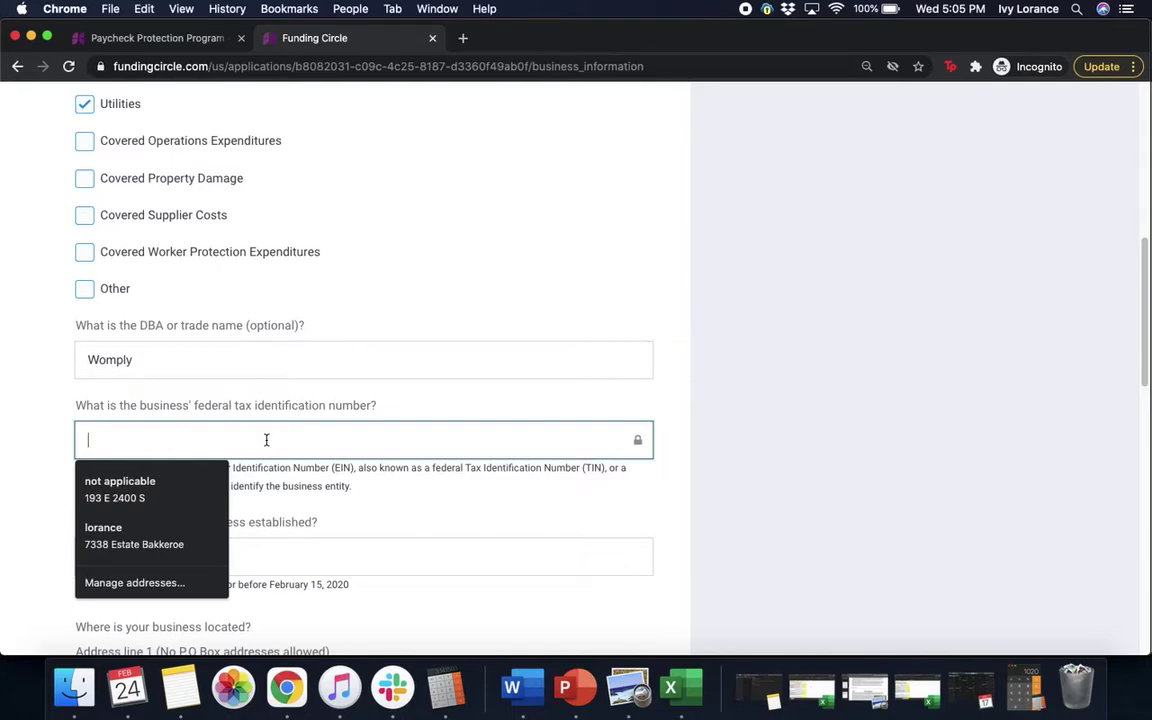
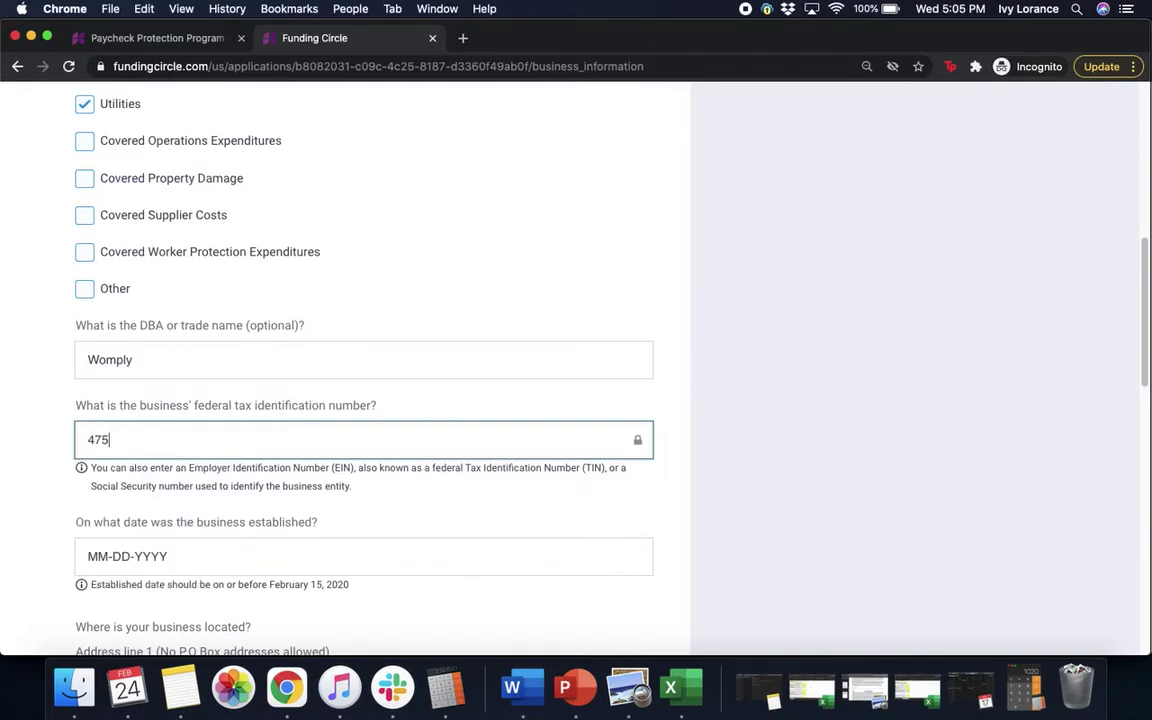
{"action": "left_click", "coordinate": [993, 378]}
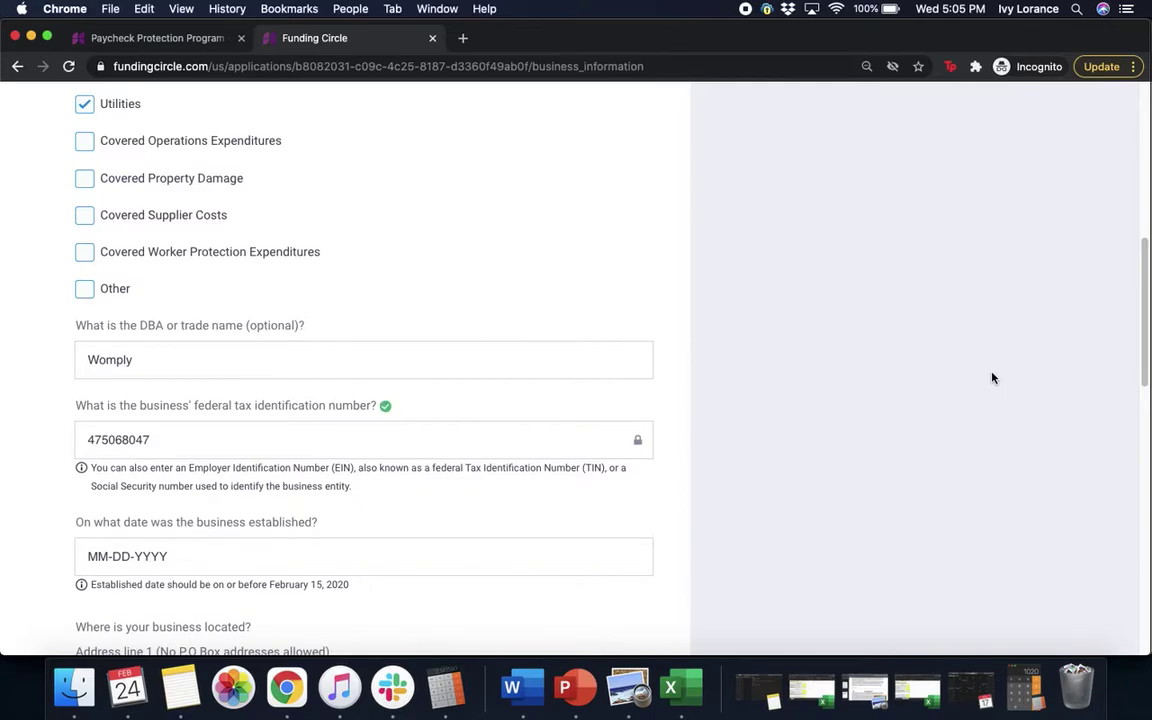
Step: Set the business established date to 02-01-2012
{"action": "scroll", "coordinate": [993, 378], "scroll_direction": "down", "scroll_amount": 5}
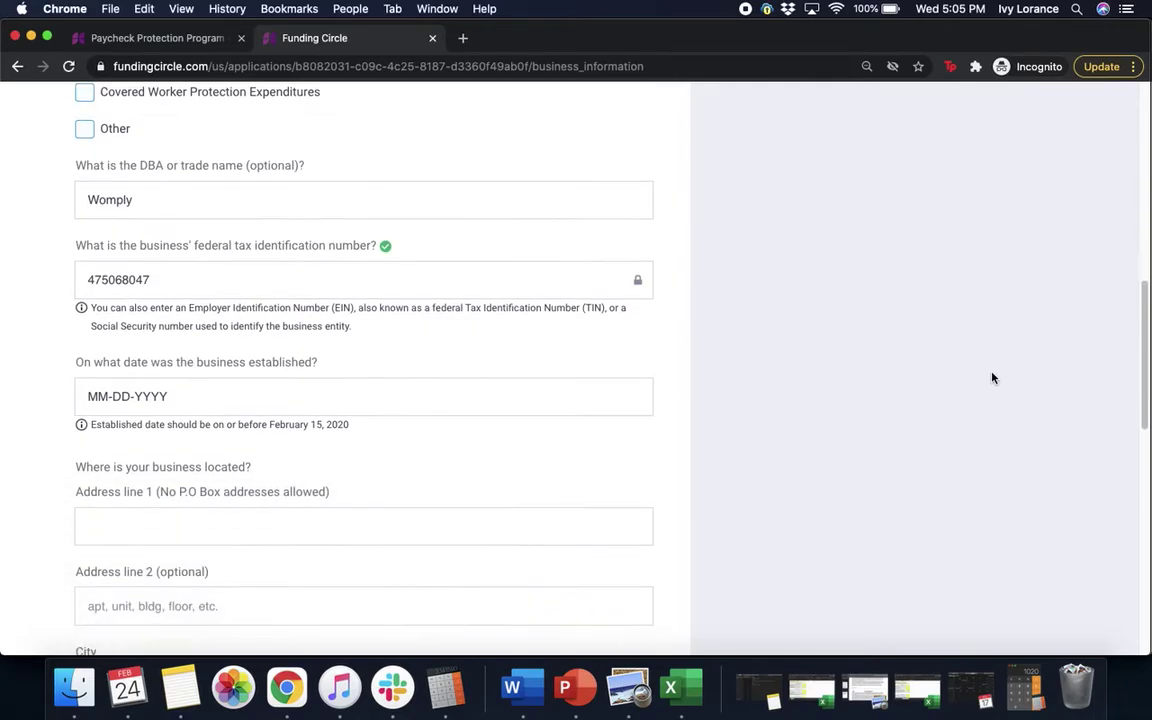
{"action": "left_click", "coordinate": [130, 331]}
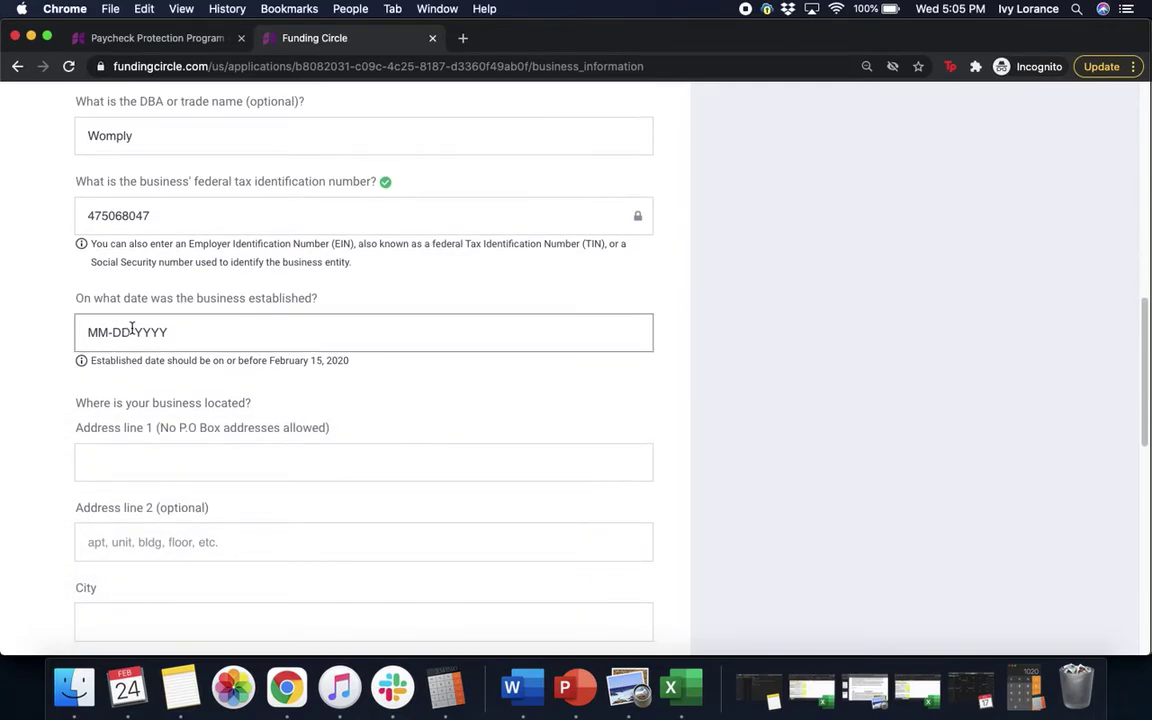
{"action": "type", "text": "02"}
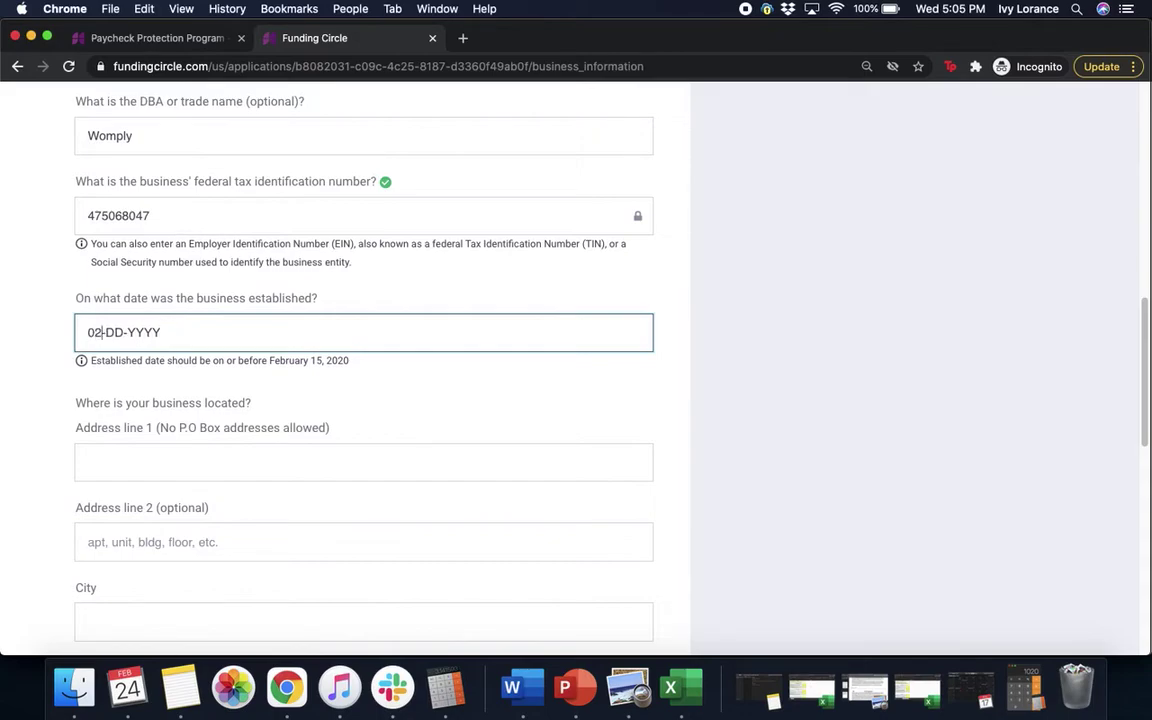
{"action": "type", "text": "-01-2012"}
{"action": "left_click", "coordinate": [385, 398]}
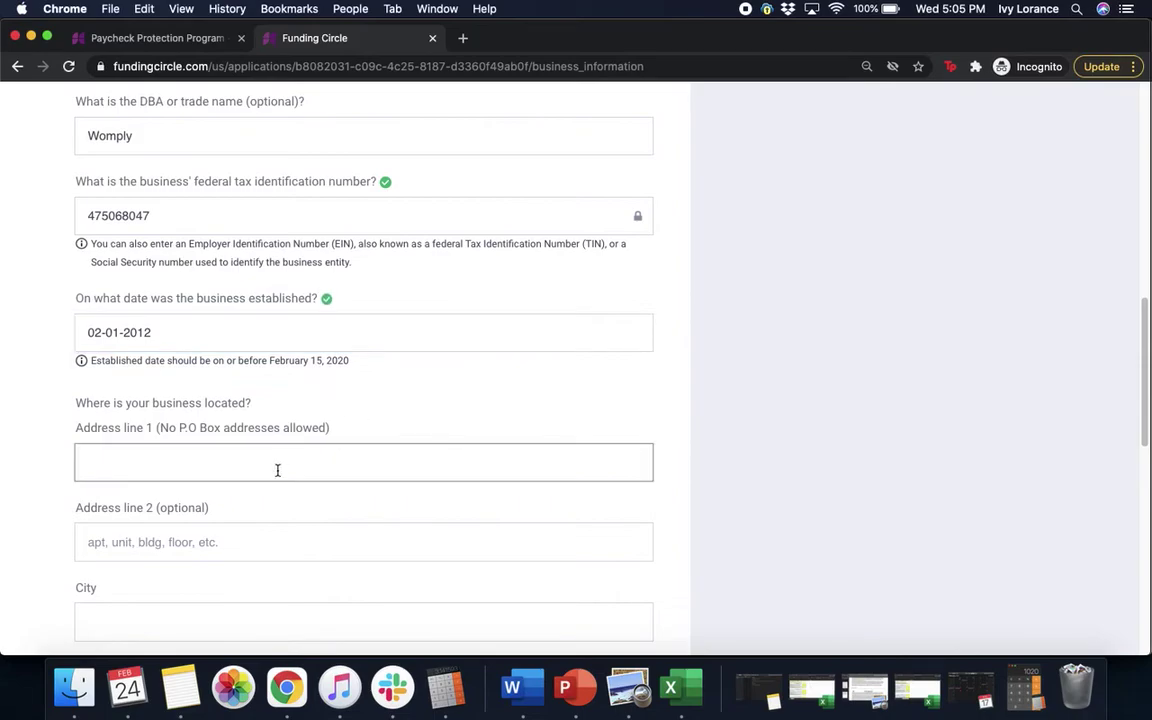
Step: Enter the business street address by picking the suggested address
{"action": "scroll", "coordinate": [461, 410], "scroll_direction": "down", "scroll_amount": 3}
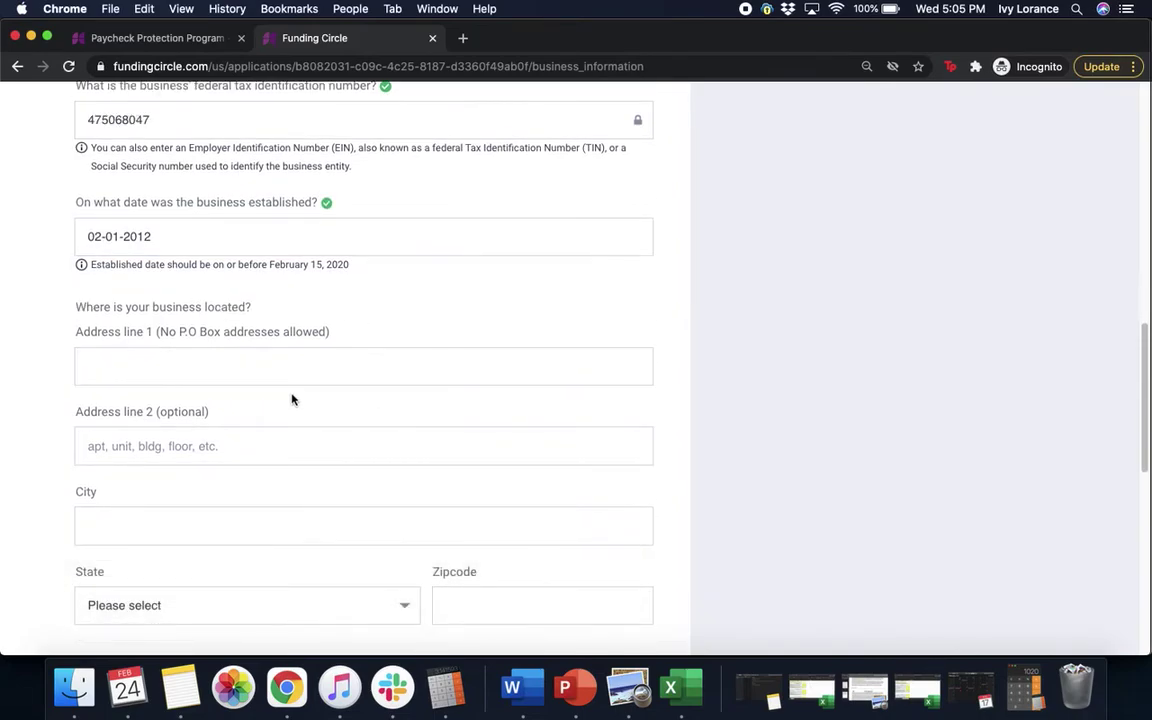
{"action": "left_click", "coordinate": [275, 373]}
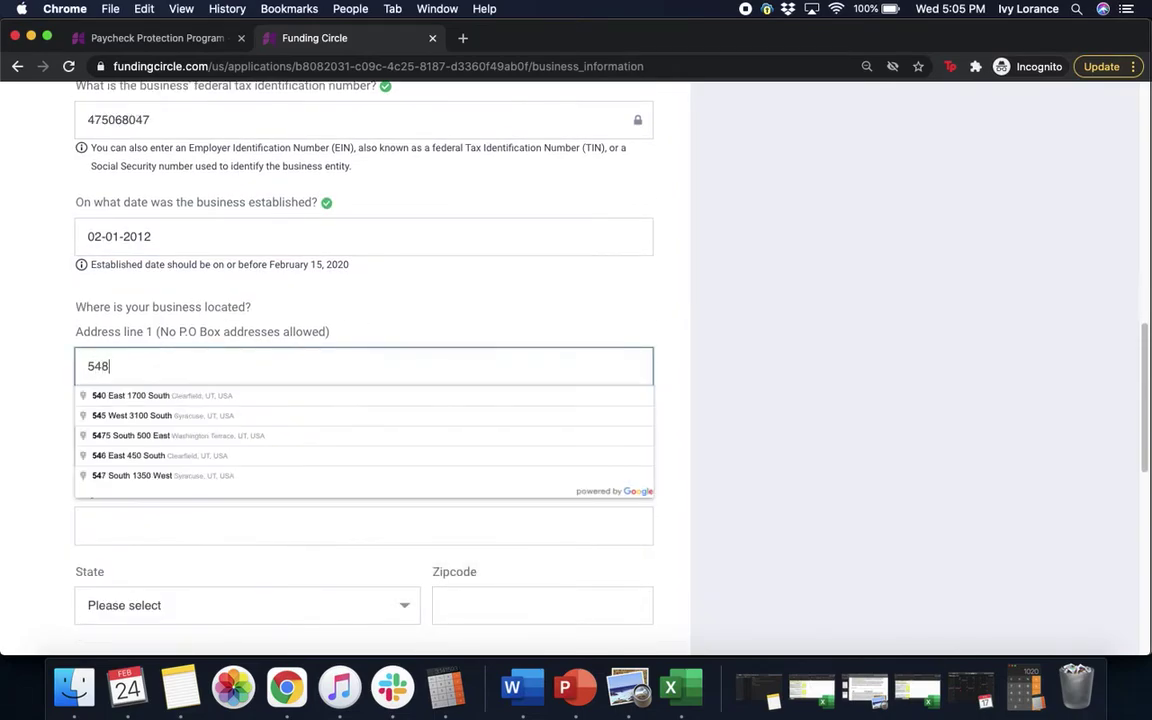
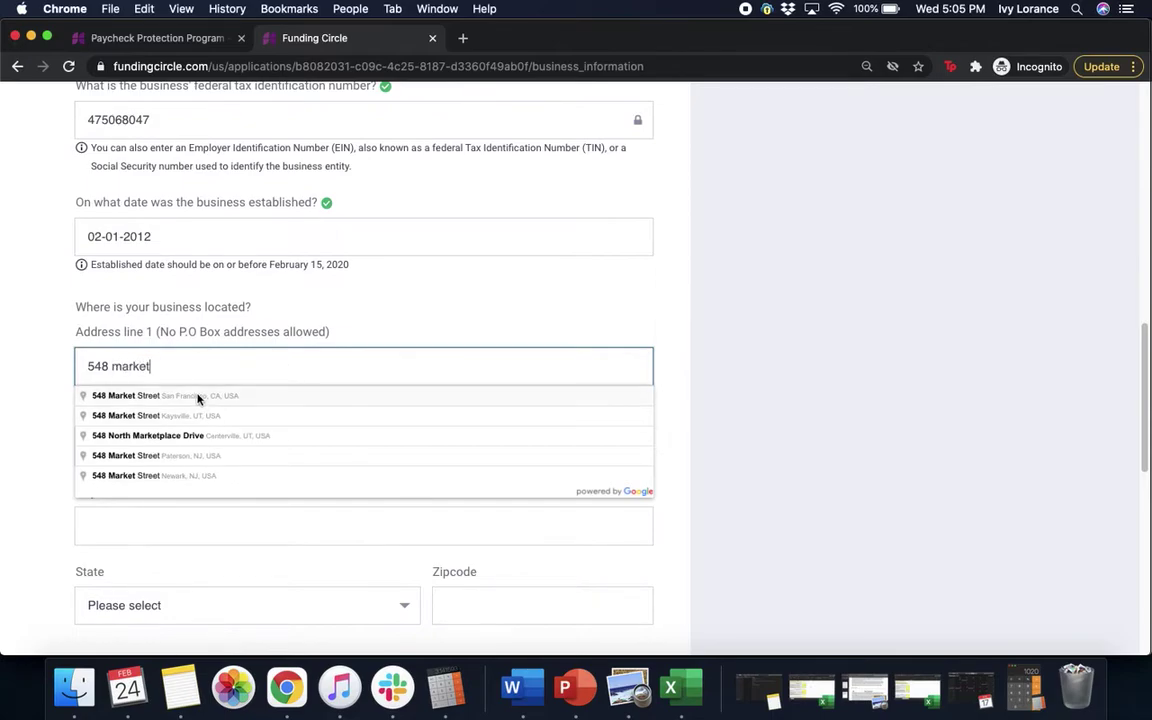
{"action": "left_click", "coordinate": [236, 398]}
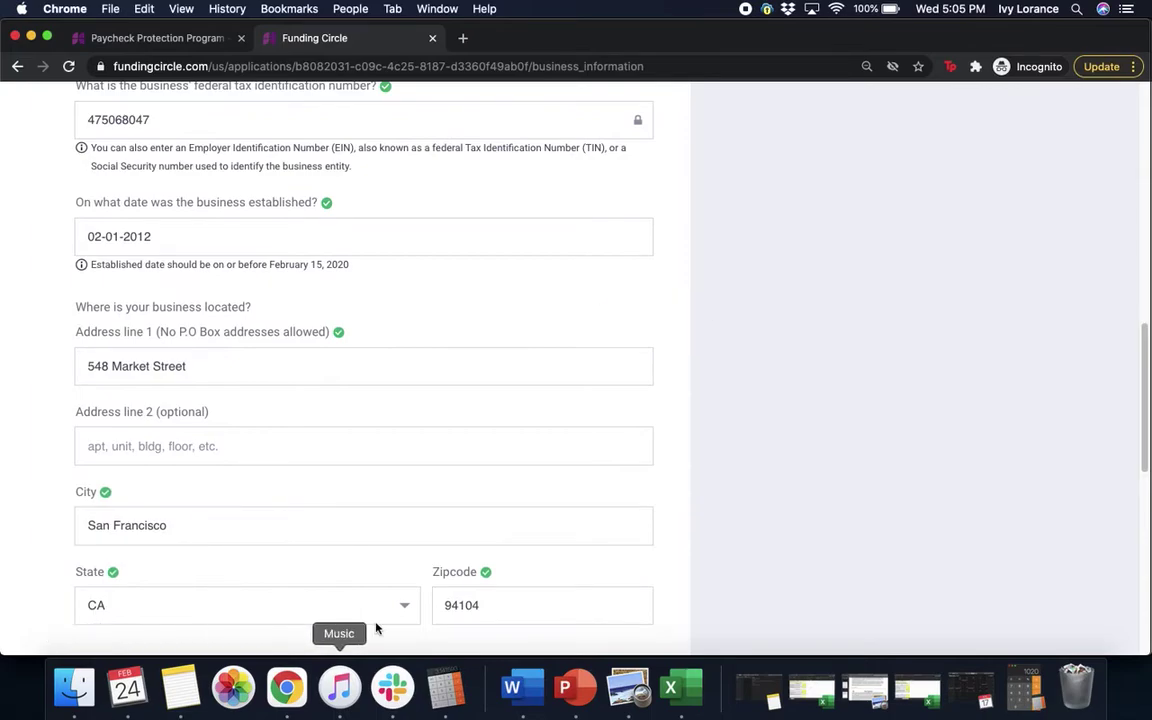
Step: Set the legal address to 'Same as the business location' and continue to Ownership information
{"action": "scroll", "coordinate": [844, 467], "scroll_direction": "down", "scroll_amount": 10}
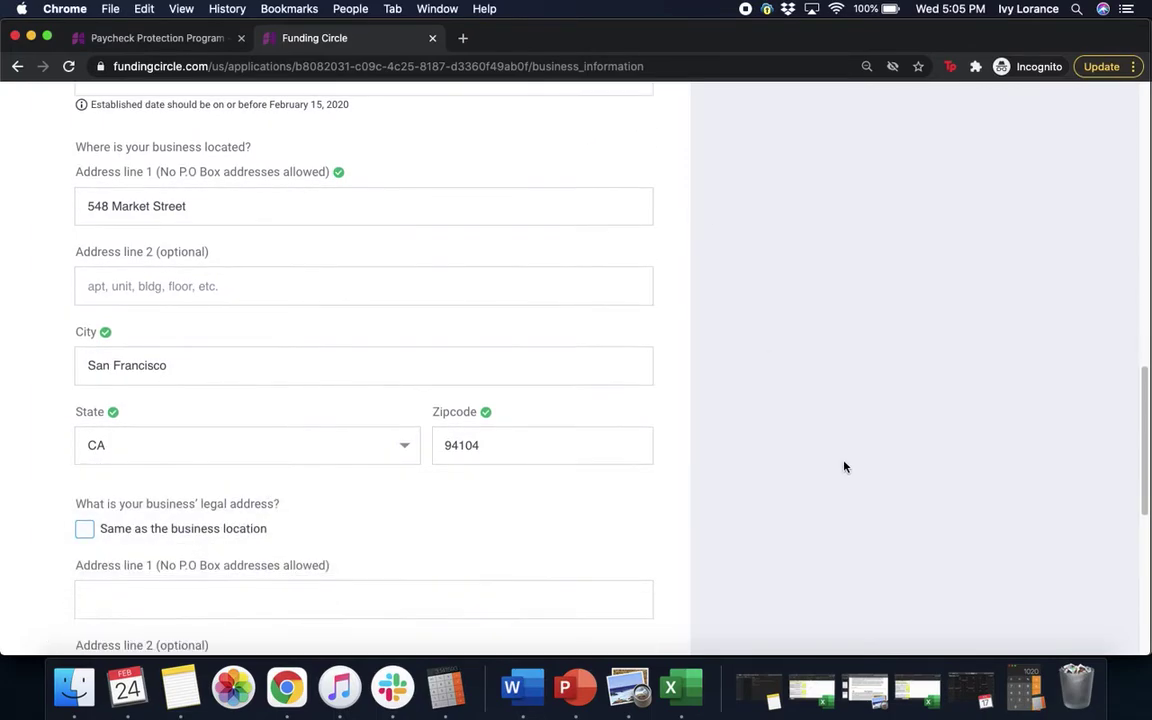
{"action": "scroll", "coordinate": [844, 467], "scroll_direction": "down", "scroll_amount": 3}
{"action": "left_click", "coordinate": [126, 277]}
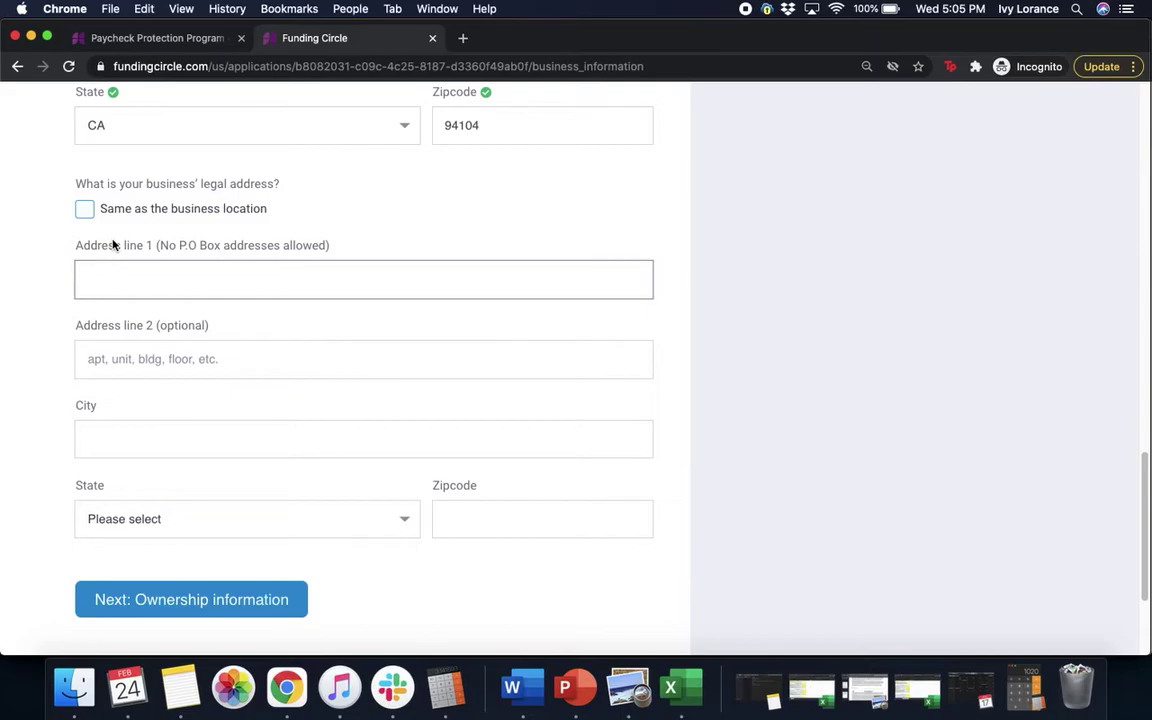
{"action": "left_click", "coordinate": [68, 231]}
{"action": "left_click", "coordinate": [84, 212]}
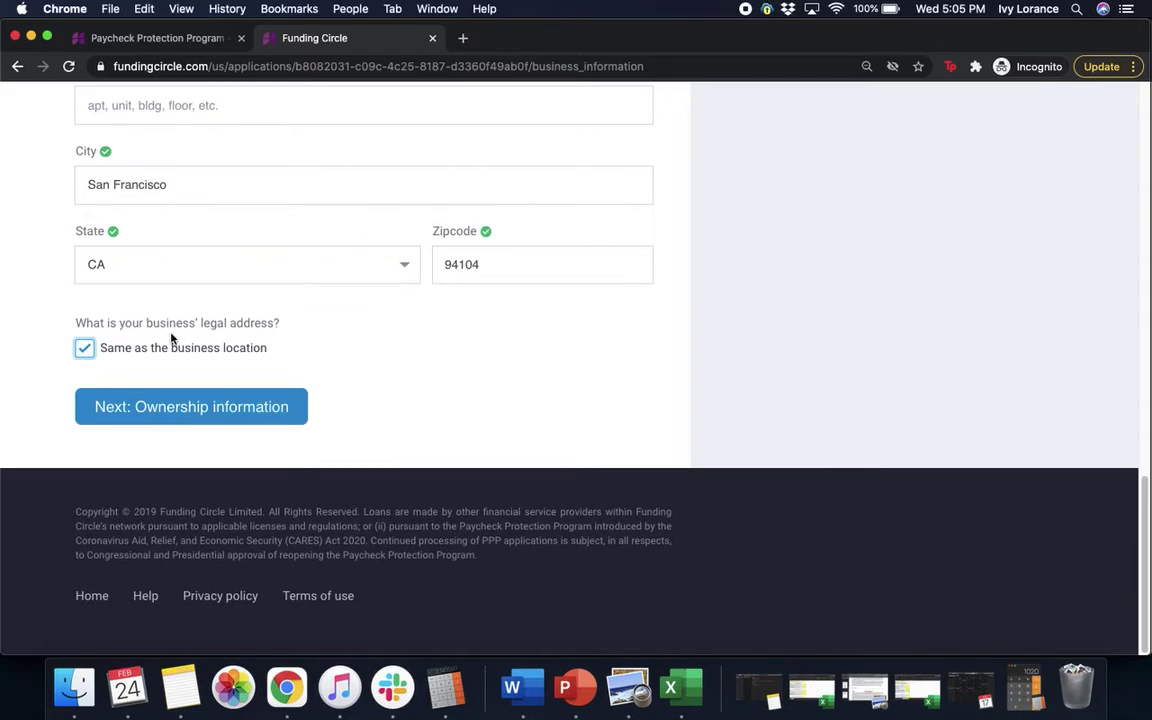
{"action": "left_click", "coordinate": [160, 403]}
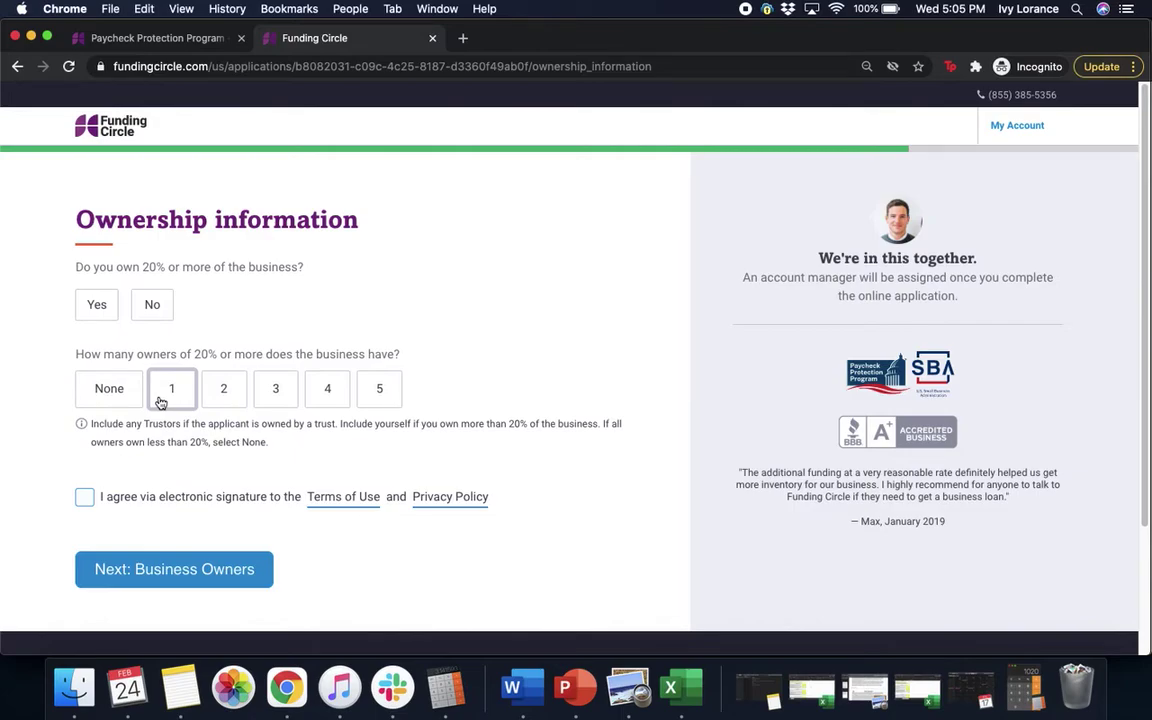
Step: Declare one owner holding 20% or more, accept the e-signature terms, and continue
{"action": "left_click", "coordinate": [88, 318]}
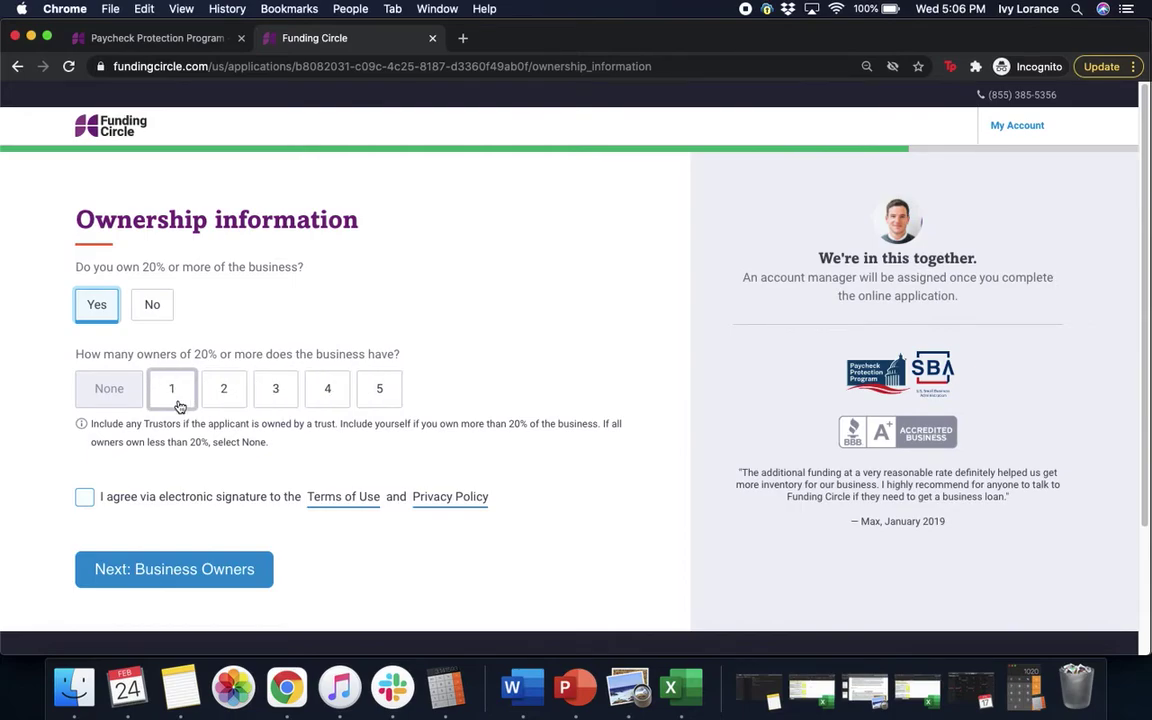
{"action": "left_click", "coordinate": [166, 396]}
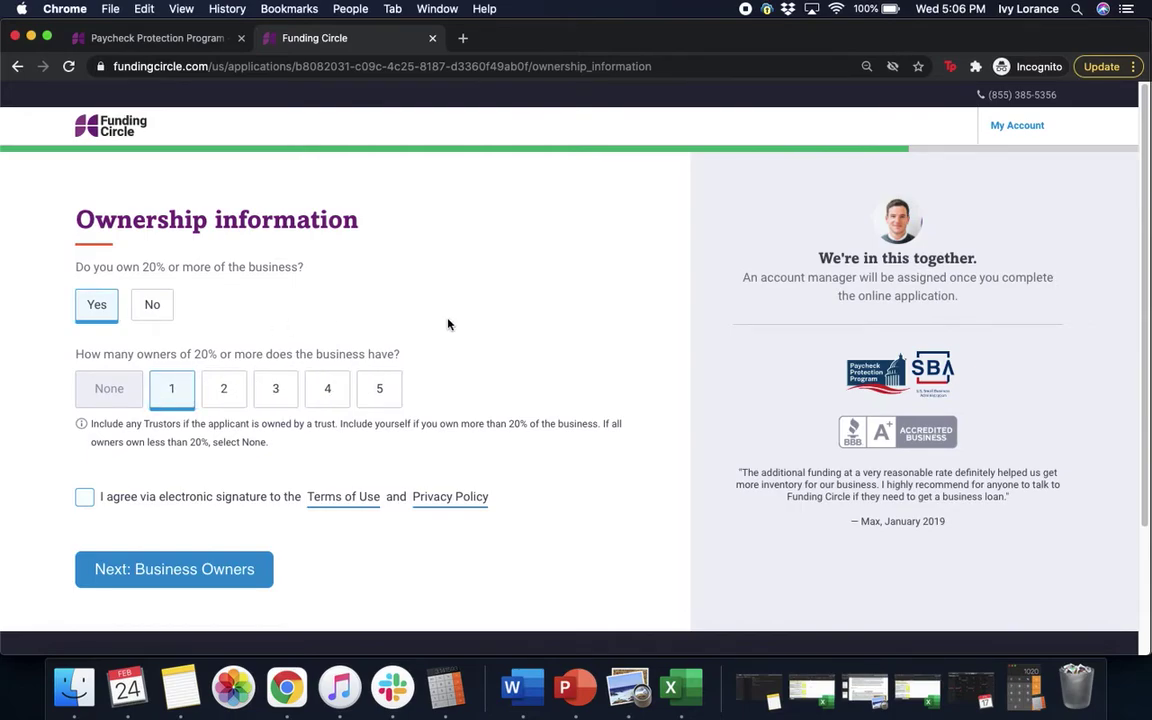
{"action": "scroll", "coordinate": [448, 323], "scroll_direction": "down", "scroll_amount": 3}
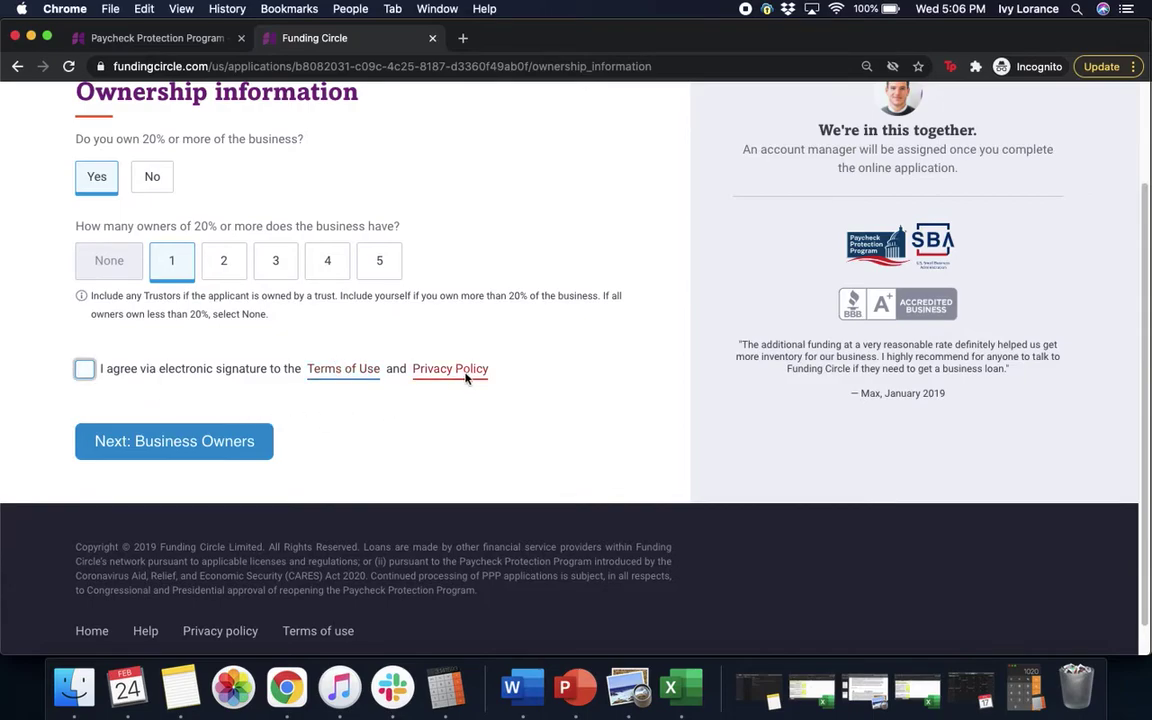
{"action": "left_click", "coordinate": [79, 373]}
{"action": "left_click", "coordinate": [137, 458]}
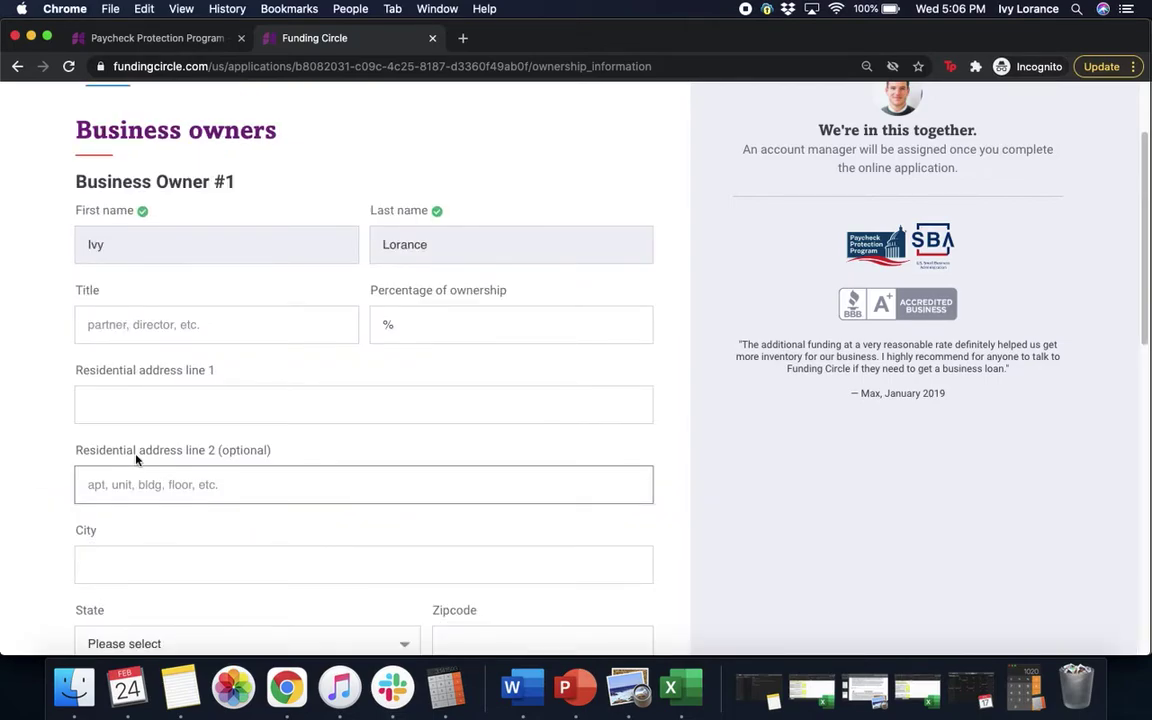
Step: Enter the owner's title 'owner', 100% ownership, the residential street address and city San Francisco
{"action": "left_click", "coordinate": [208, 324]}
{"action": "type", "text": "owner"}
{"action": "left_click", "coordinate": [411, 322]}
{"action": "type", "text": "100"}
{"action": "left_click", "coordinate": [236, 408]}
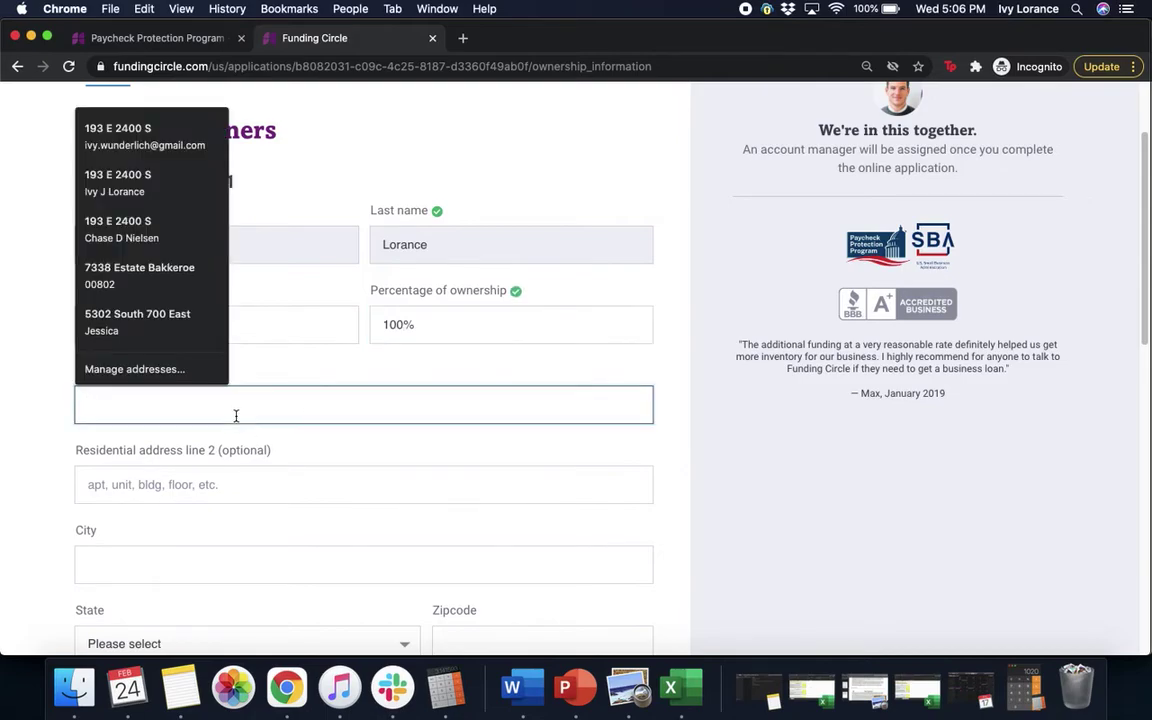
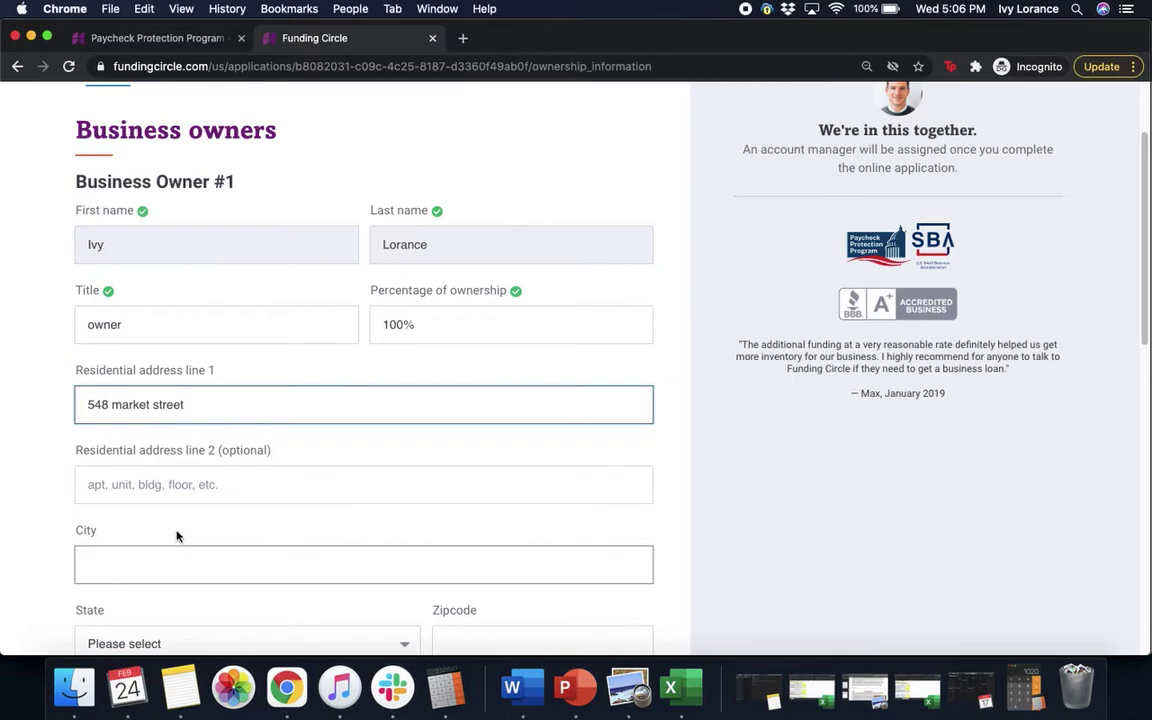
{"action": "left_click", "coordinate": [146, 564]}
{"action": "type", "text": "san francisco"}
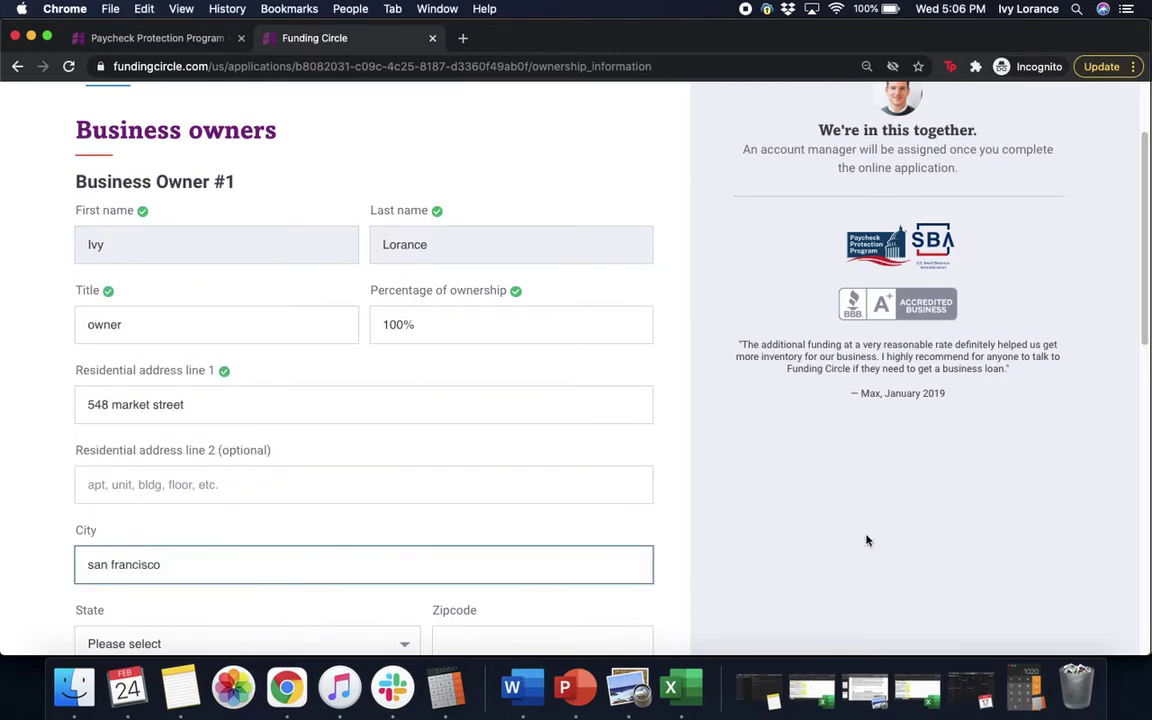
{"action": "left_click", "coordinate": [874, 540]}
Step: Set the residential state to CA and fill in the zipcode
{"action": "scroll", "coordinate": [874, 540], "scroll_direction": "down", "scroll_amount": 5}
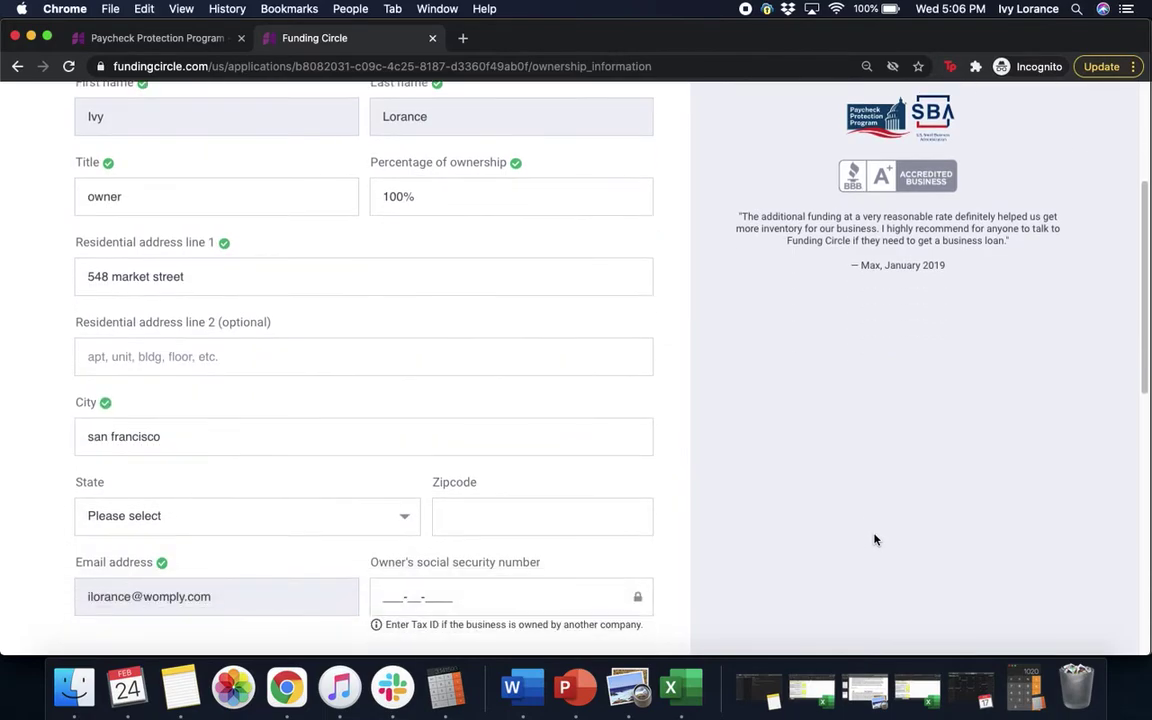
{"action": "left_click", "coordinate": [329, 363]}
{"action": "key", "text": "c"}
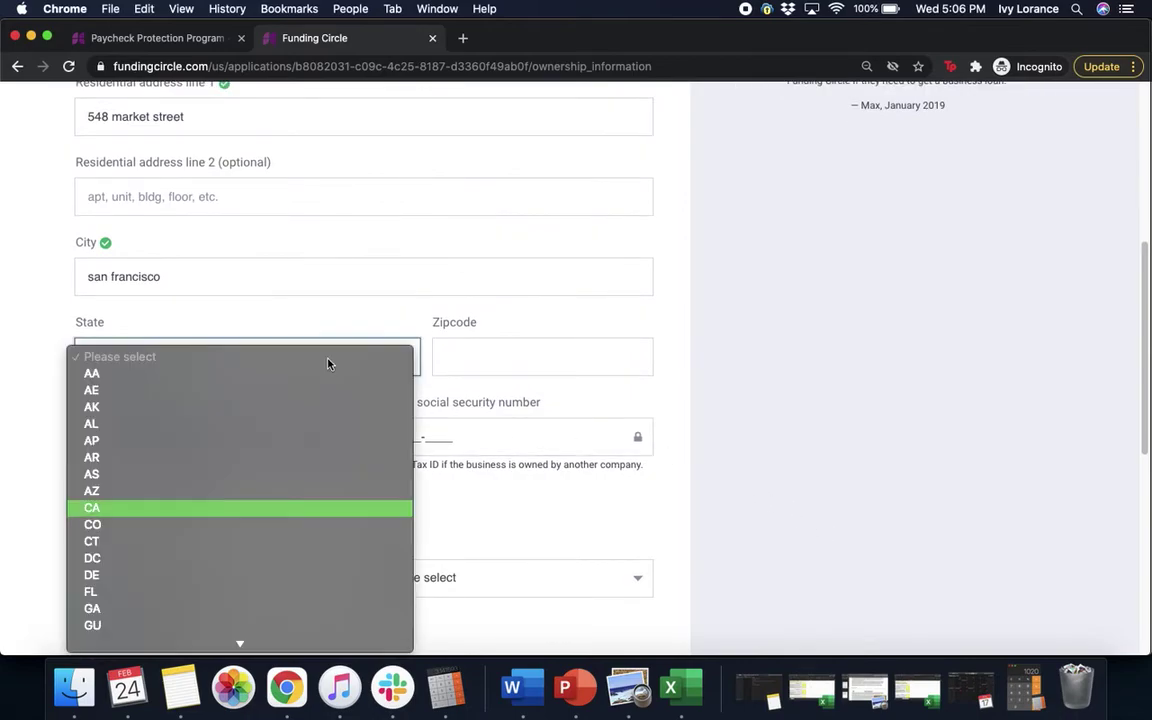
{"action": "left_click", "coordinate": [190, 508]}
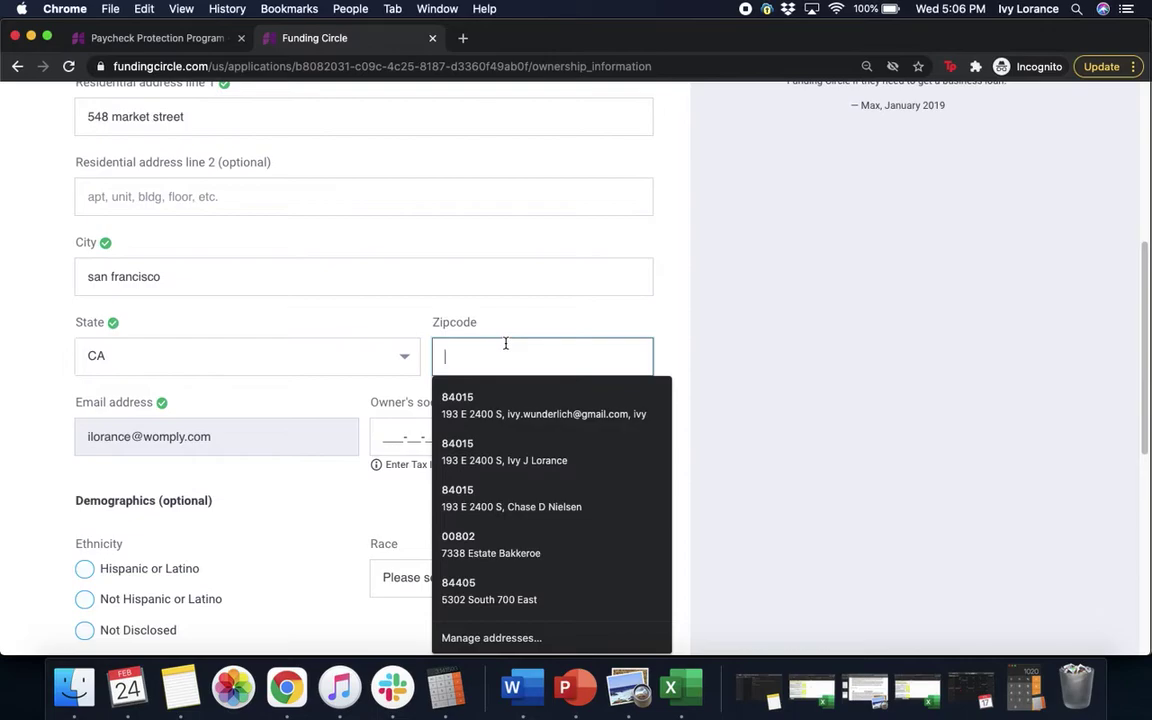
{"action": "type", "text": "941"}
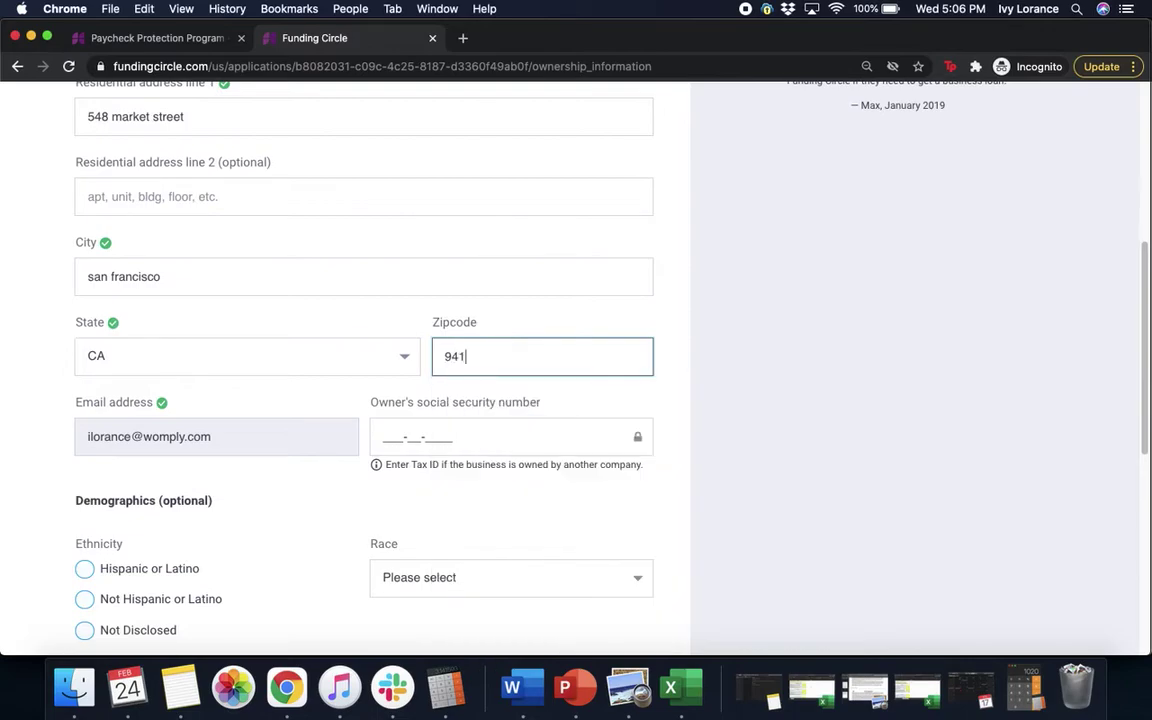
{"action": "type", "text": "04"}
{"action": "left_click", "coordinate": [966, 351]}
Step: Enter the owner's social security number, correcting a mistyped digit
{"action": "left_click", "coordinate": [486, 436]}
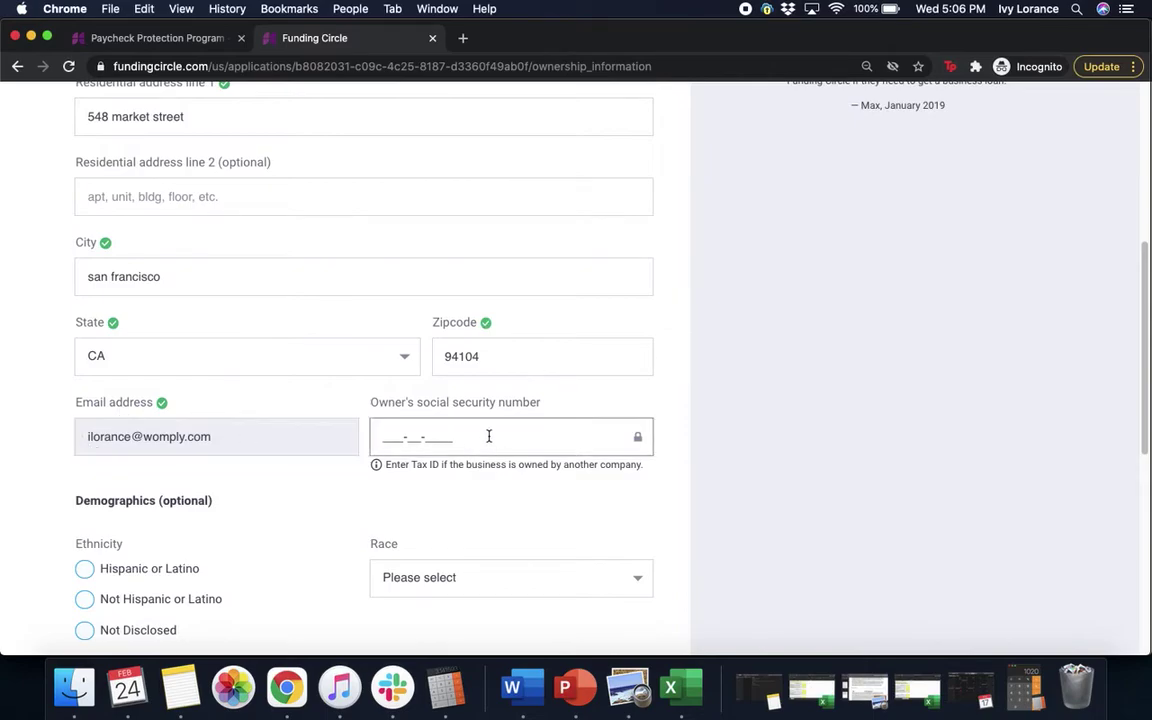
{"action": "left_click", "coordinate": [384, 437]}
{"action": "key", "text": "Escape"}
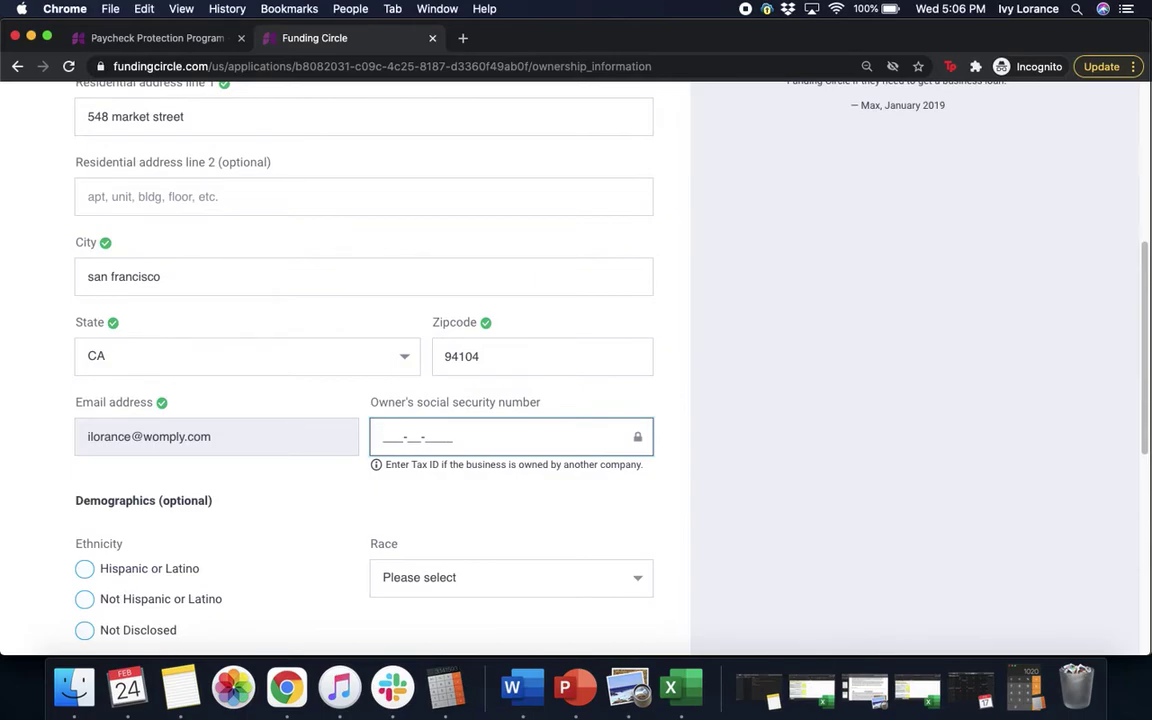
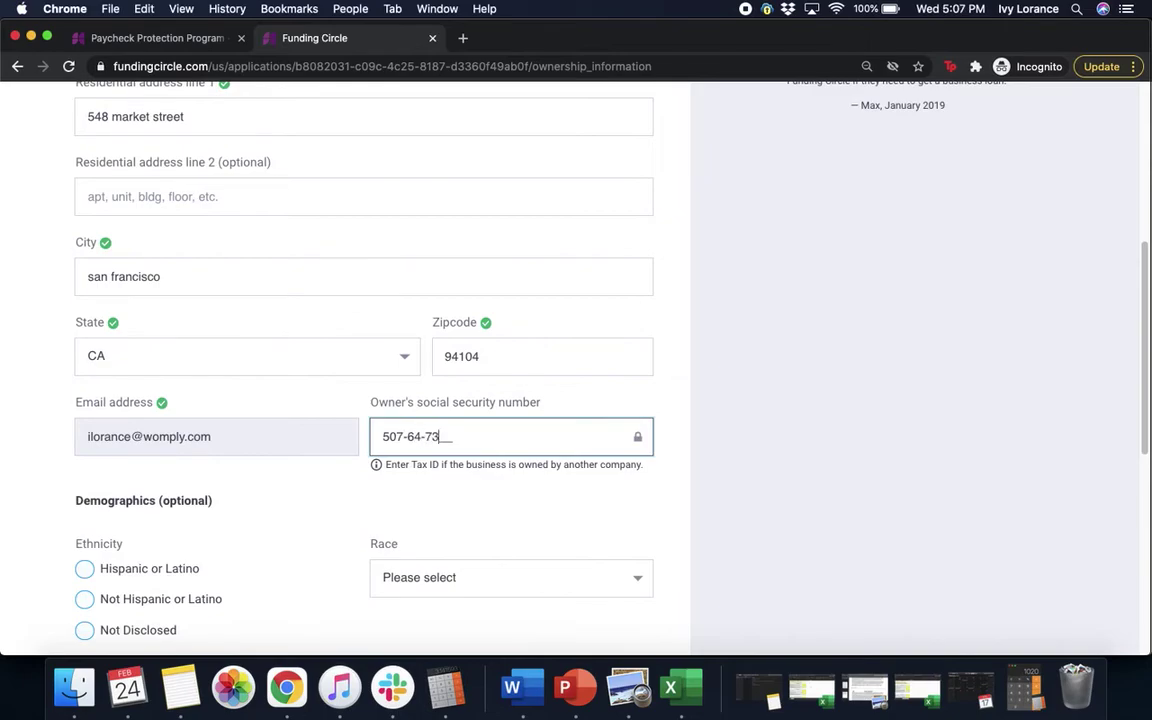
{"action": "left_click", "coordinate": [904, 447]}
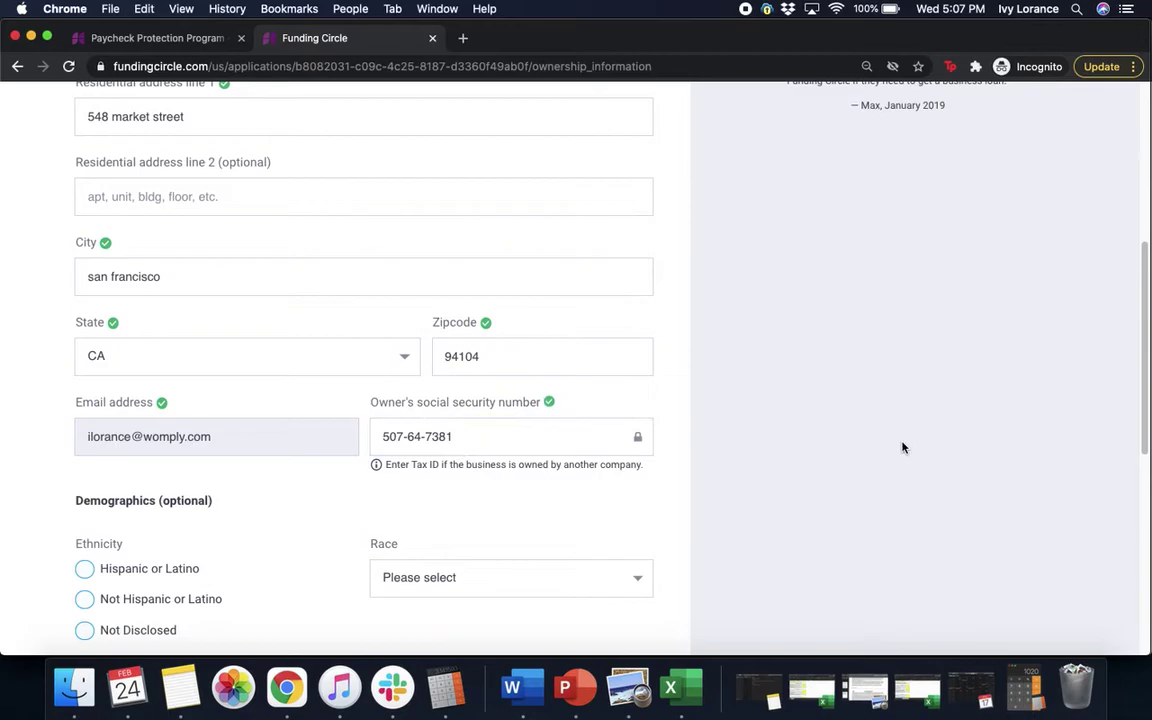
Step: Set demographics to Not Hispanic or Latino, White, Female, Non Veteran, and continue to documents
{"action": "scroll", "coordinate": [902, 447], "scroll_direction": "down", "scroll_amount": 3}
{"action": "scroll", "coordinate": [902, 447], "scroll_direction": "down", "scroll_amount": 1}
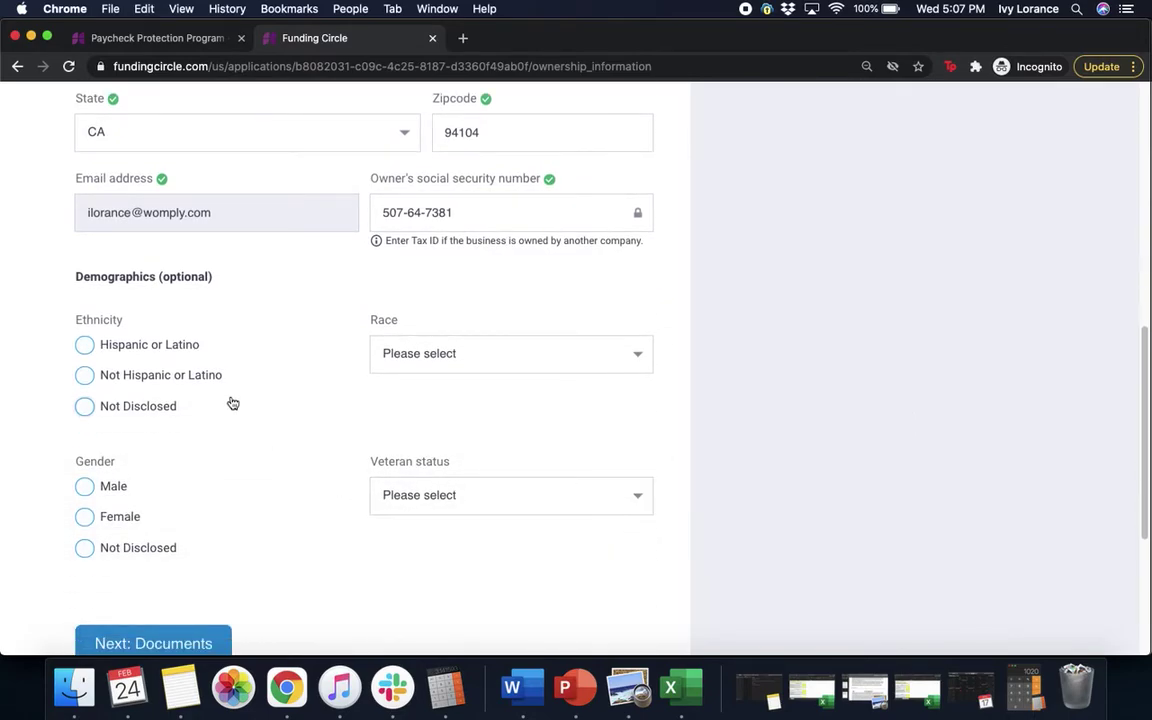
{"action": "scroll", "coordinate": [200, 344], "scroll_direction": "down", "scroll_amount": 5}
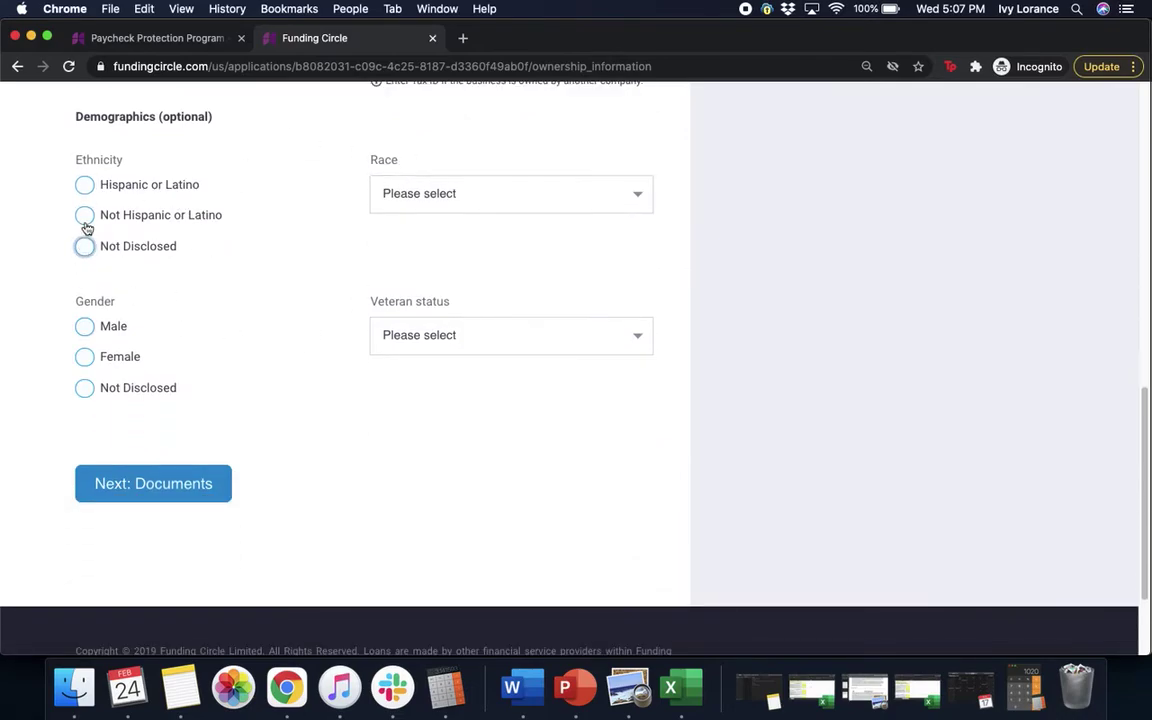
{"action": "left_click", "coordinate": [85, 214]}
{"action": "left_click", "coordinate": [405, 205]}
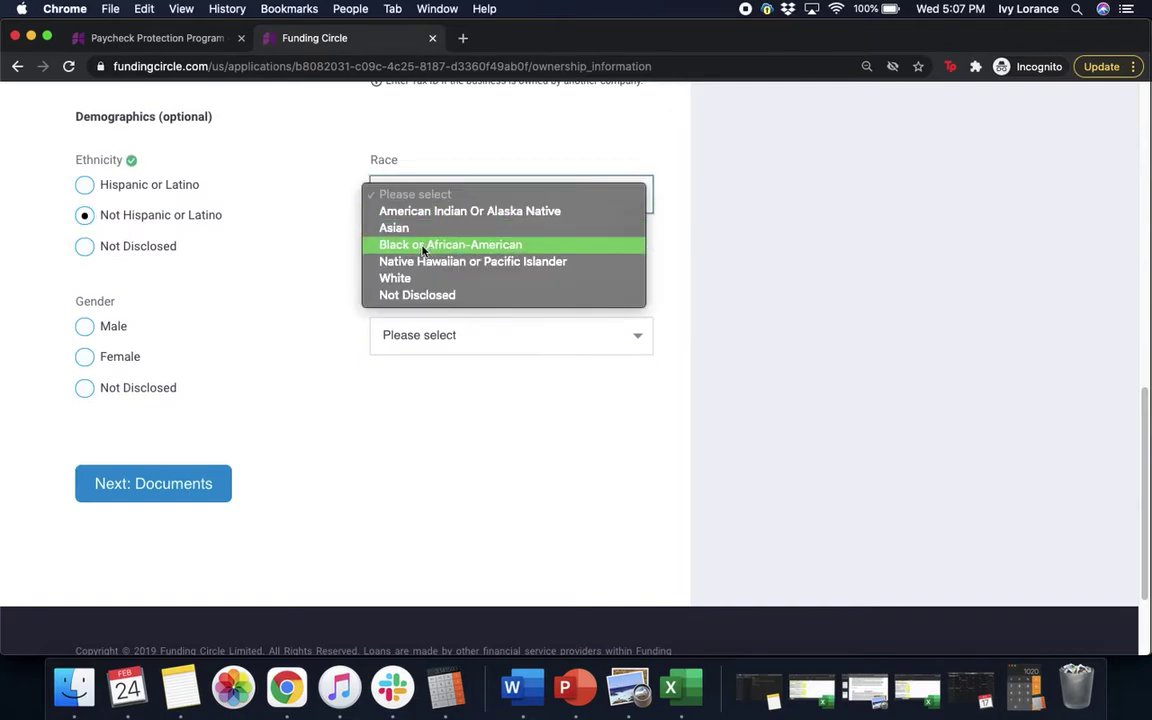
{"action": "left_click", "coordinate": [400, 278]}
{"action": "left_click", "coordinate": [85, 357]}
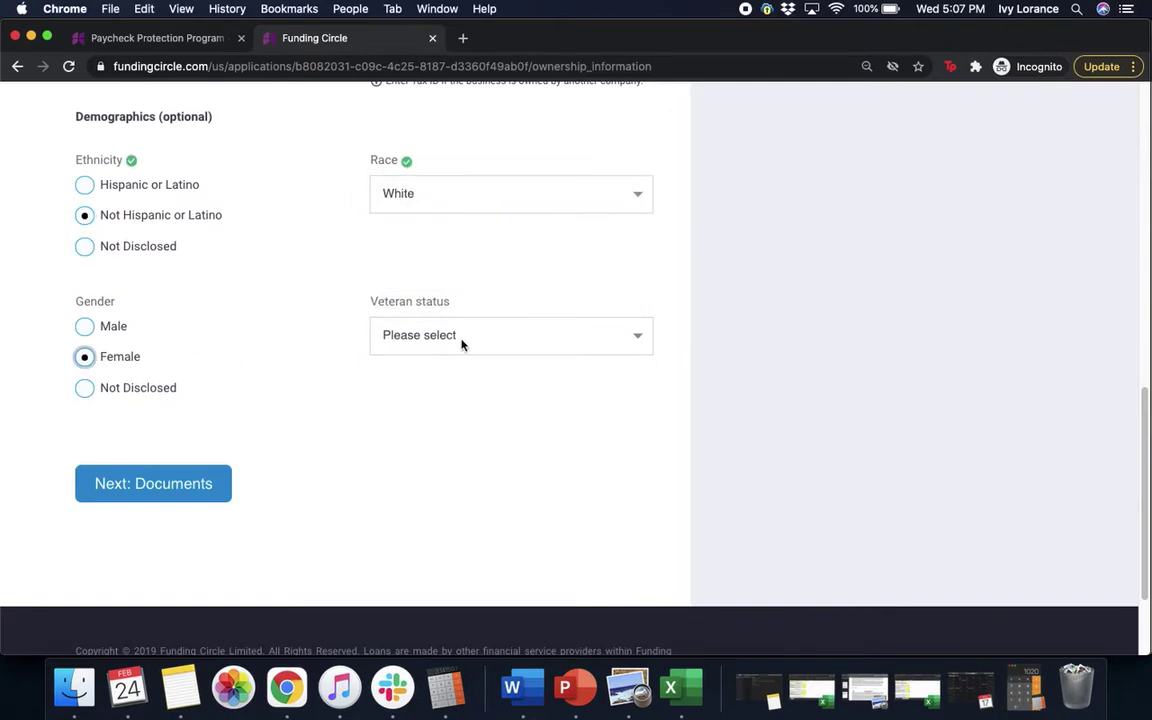
{"action": "left_click", "coordinate": [450, 337]}
{"action": "left_click", "coordinate": [480, 354]}
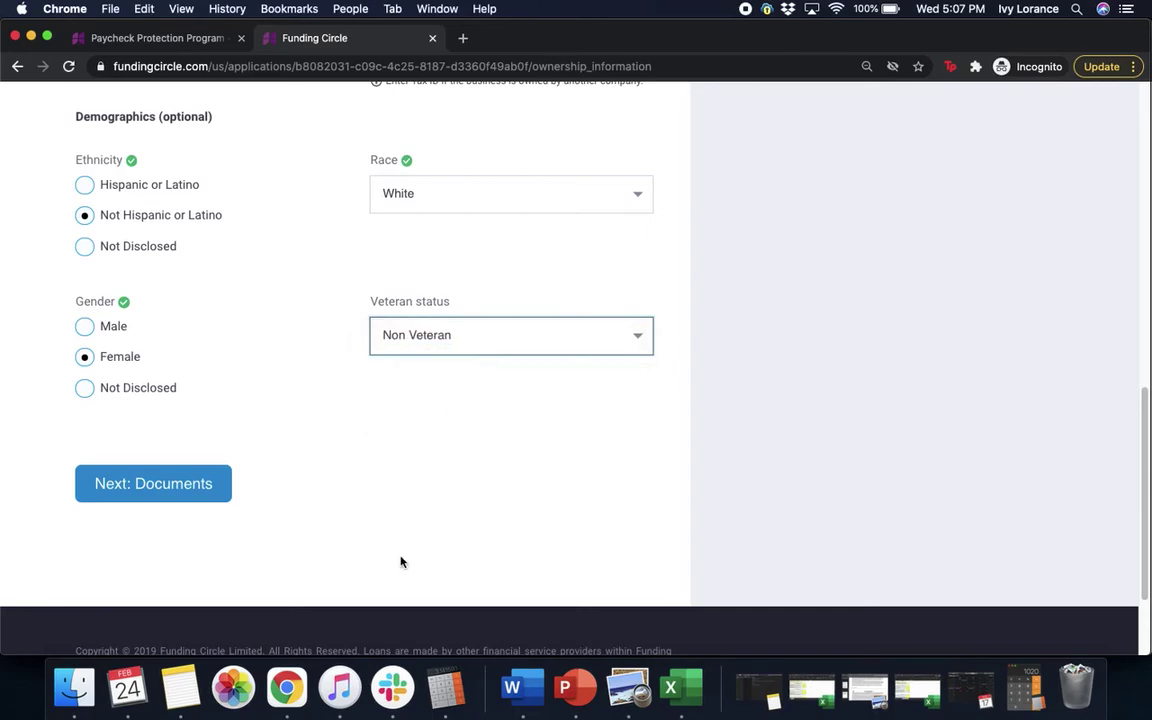
{"action": "left_click", "coordinate": [200, 491]}
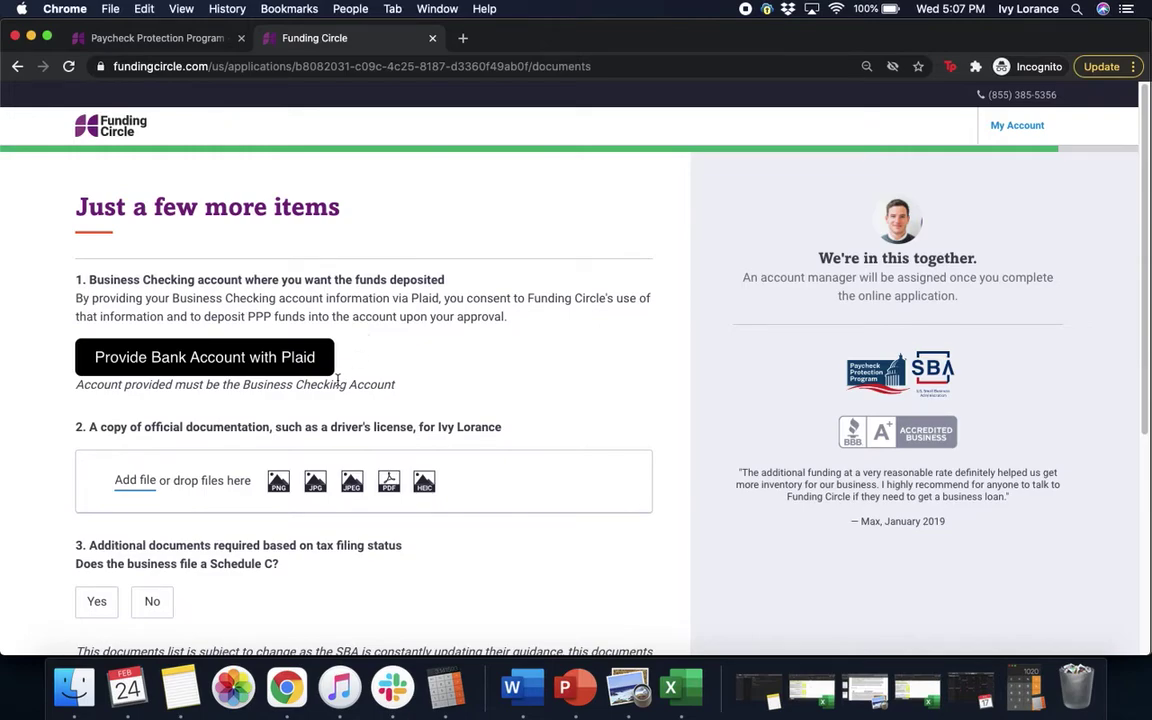
Step: Link the business checking account via Plaid, then start adding the official ID file
{"action": "left_click", "coordinate": [279, 360]}
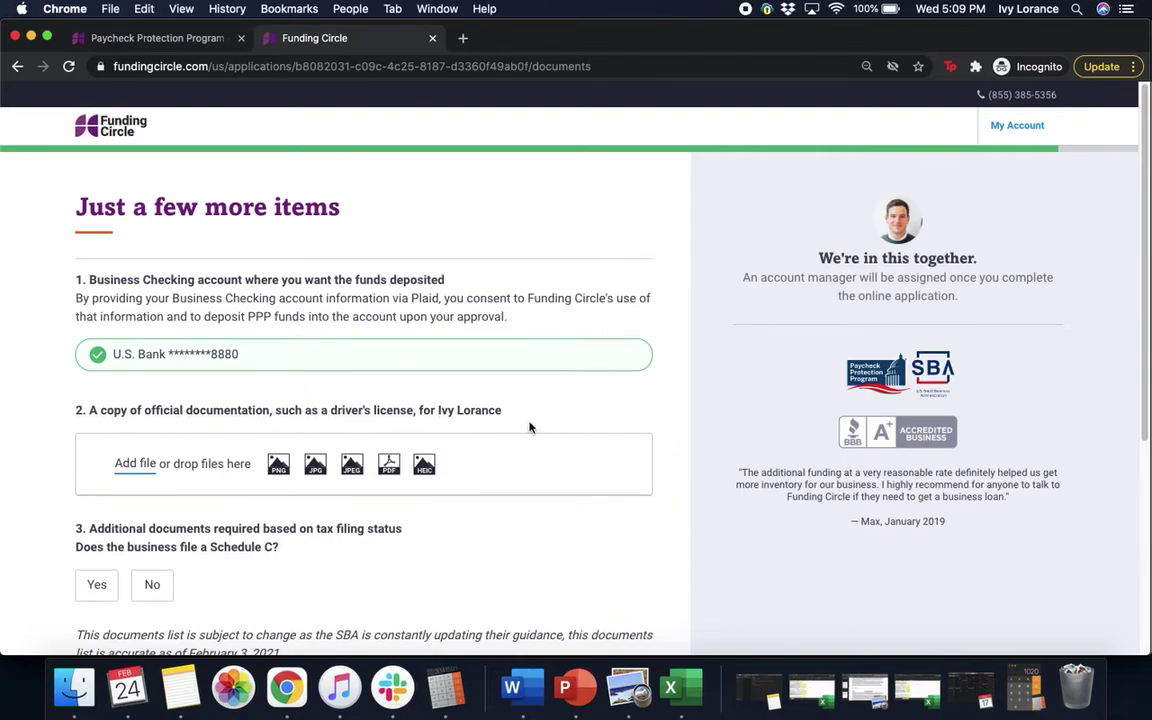
{"action": "scroll", "coordinate": [530, 428], "scroll_direction": "down", "scroll_amount": 2}
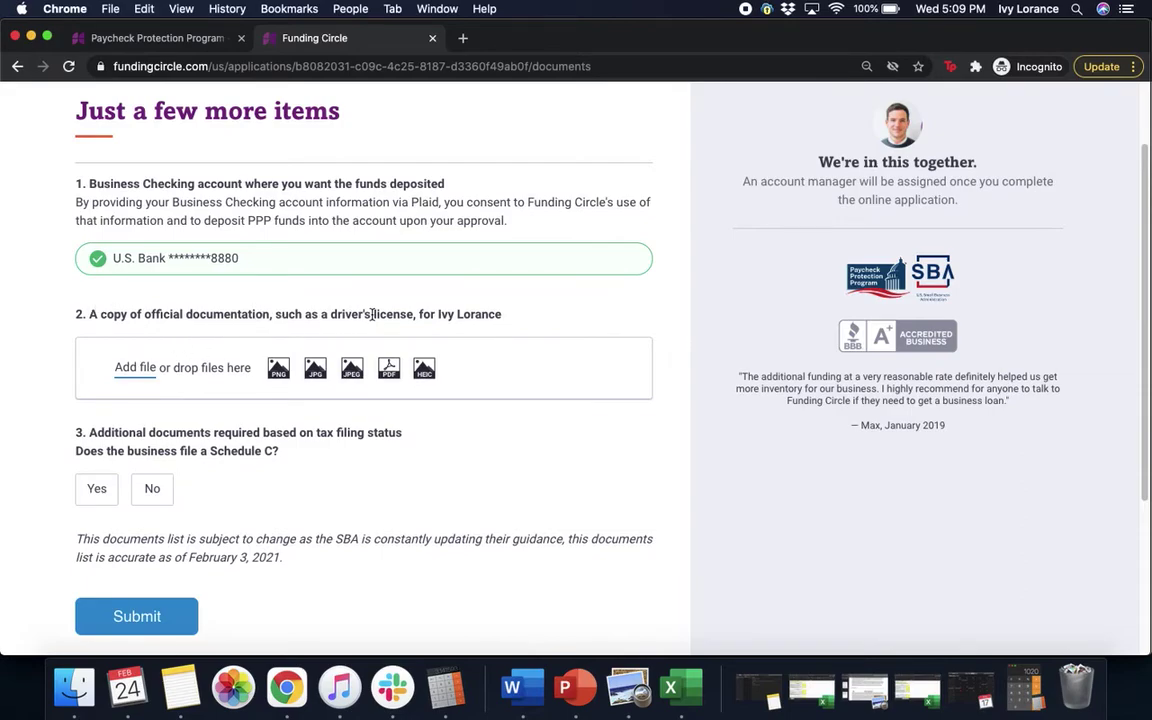
{"action": "left_click", "coordinate": [141, 370]}
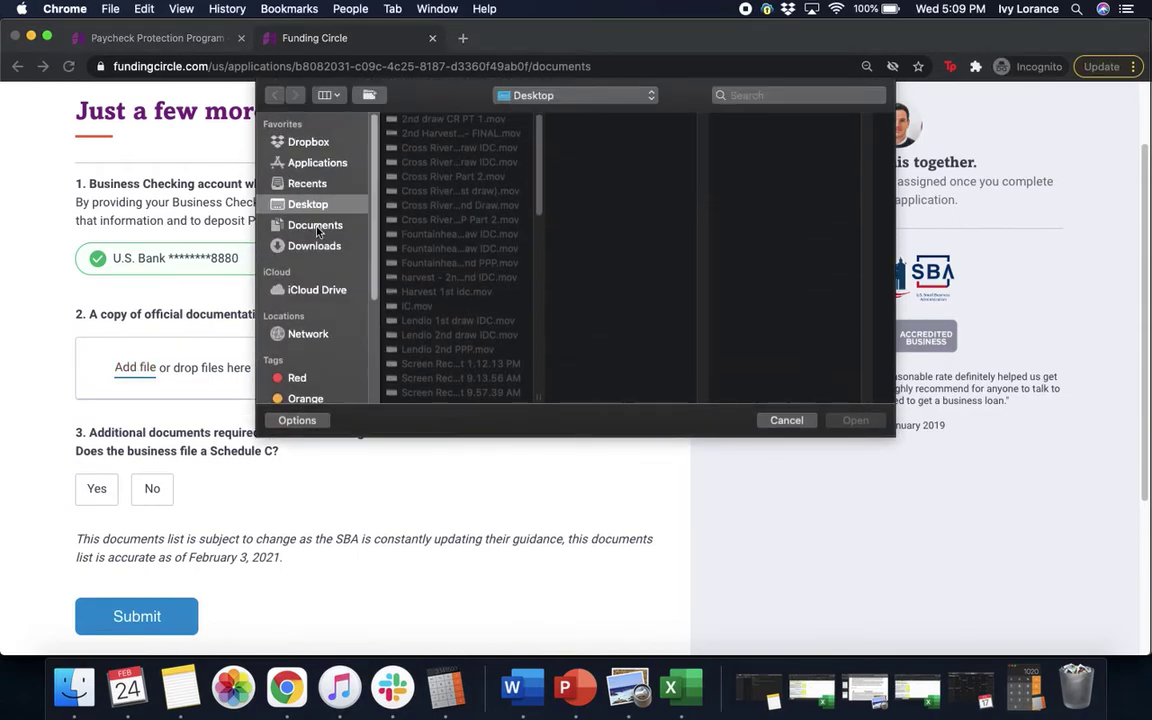
Step: Upload the Drivers license image from the Documents folder as the official ID
{"action": "left_click", "coordinate": [300, 224]}
{"action": "left_click", "coordinate": [425, 191]}
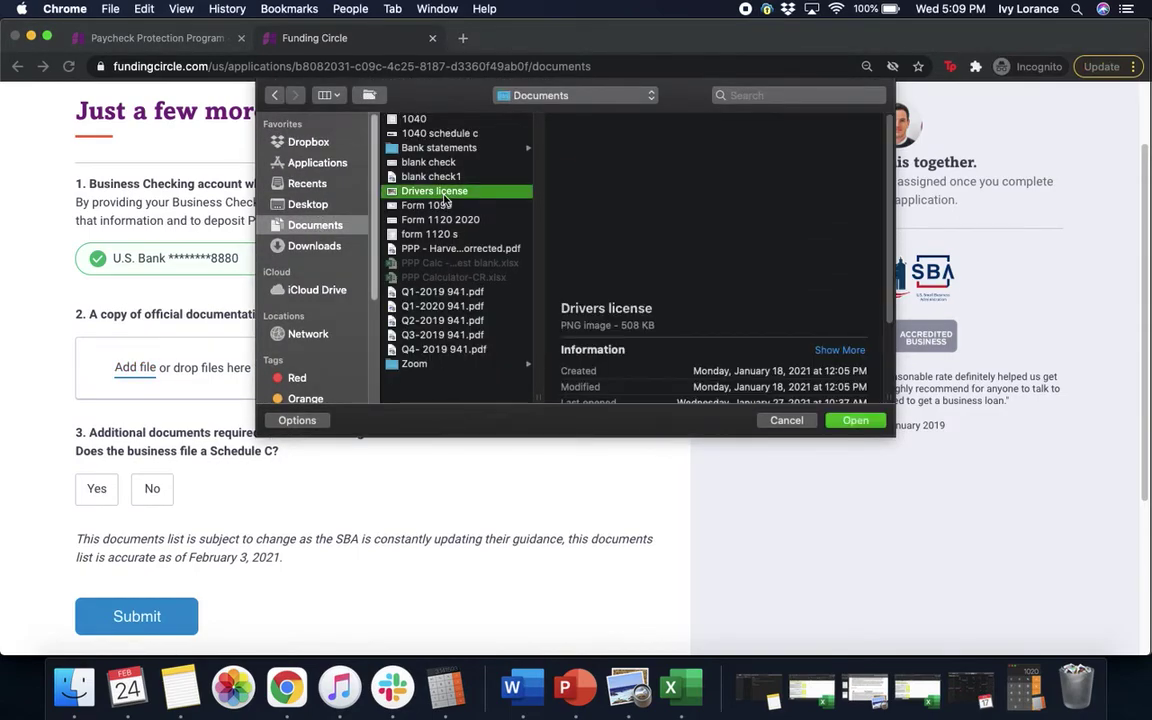
{"action": "left_click", "coordinate": [855, 421]}
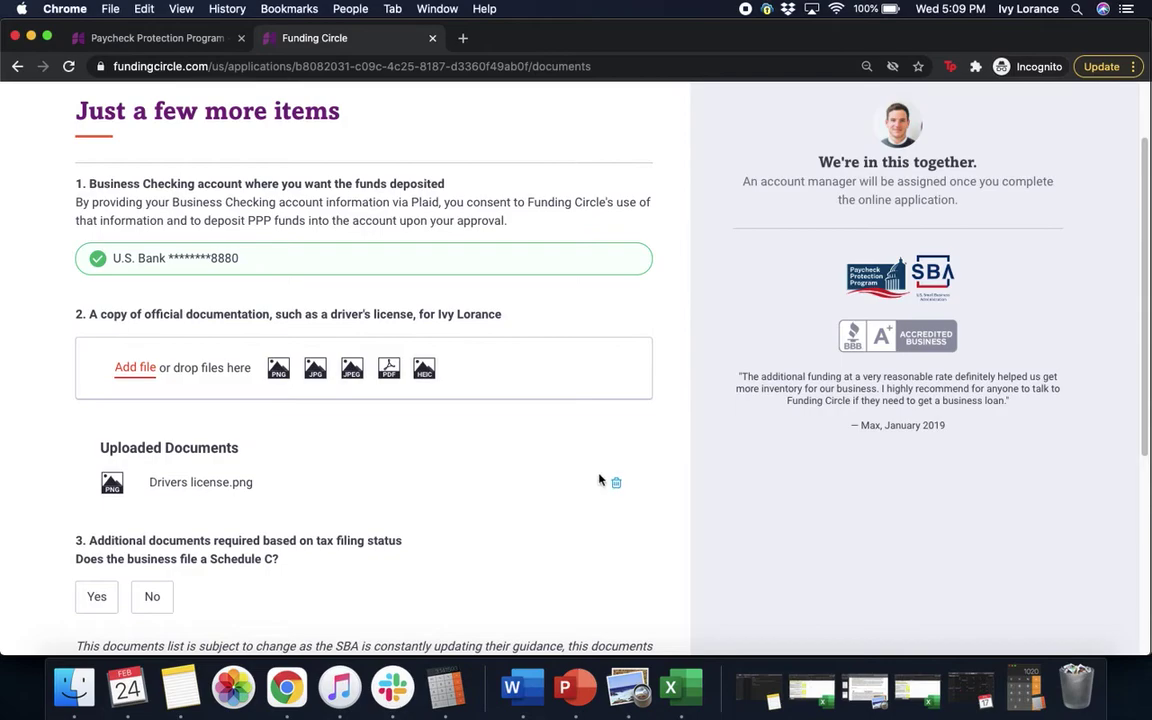
Step: Answer Yes to the Schedule C question
{"action": "scroll", "coordinate": [666, 504], "scroll_direction": "down", "scroll_amount": 2}
{"action": "scroll", "coordinate": [666, 504], "scroll_direction": "down", "scroll_amount": 2}
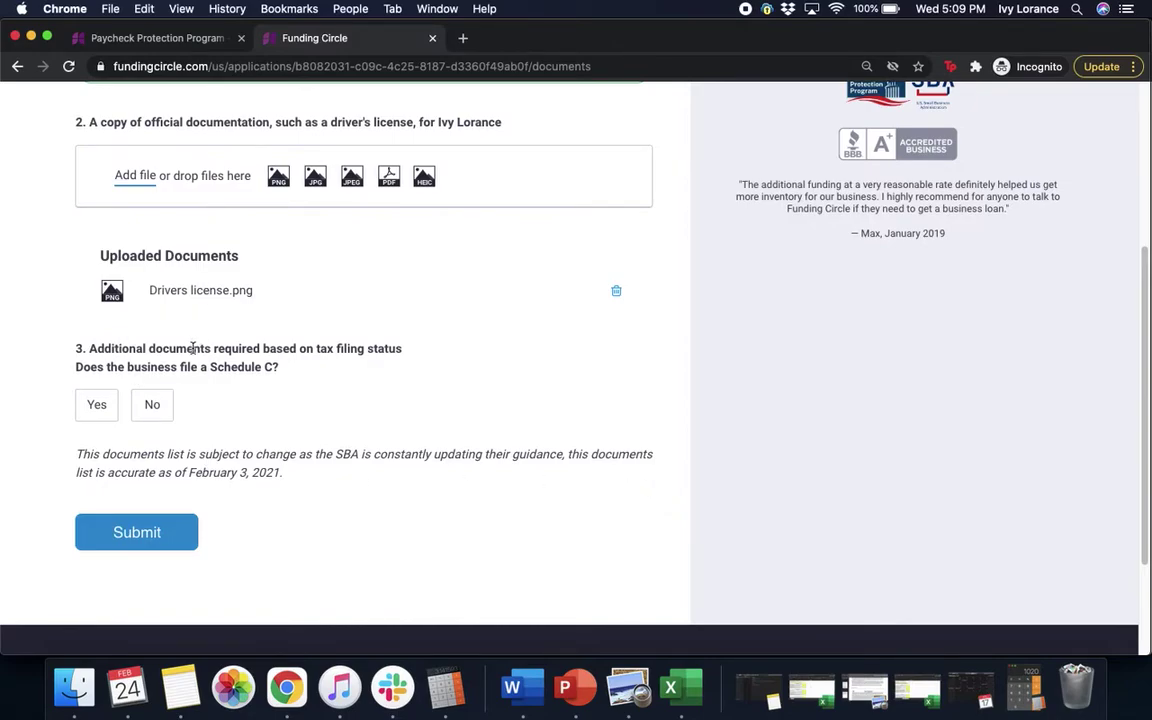
{"action": "left_click", "coordinate": [90, 418]}
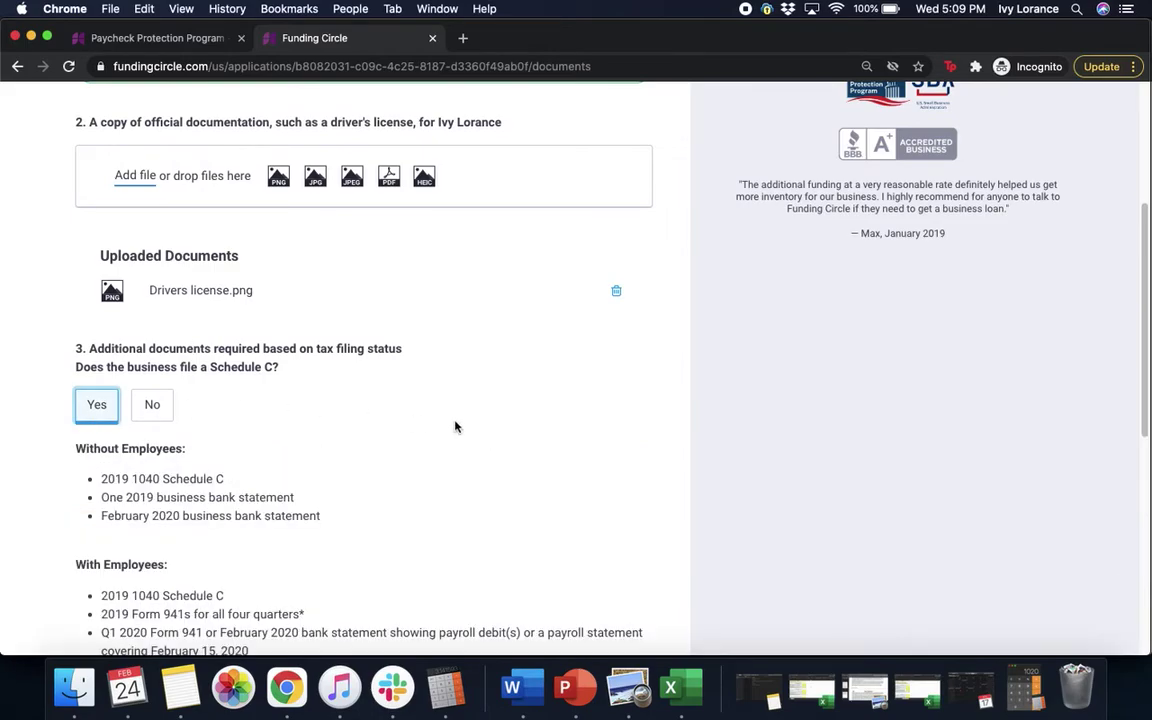
Step: Switch the Schedule C answer to No and back to Yes, then review the requirements
{"action": "scroll", "coordinate": [486, 429], "scroll_direction": "down", "scroll_amount": 4}
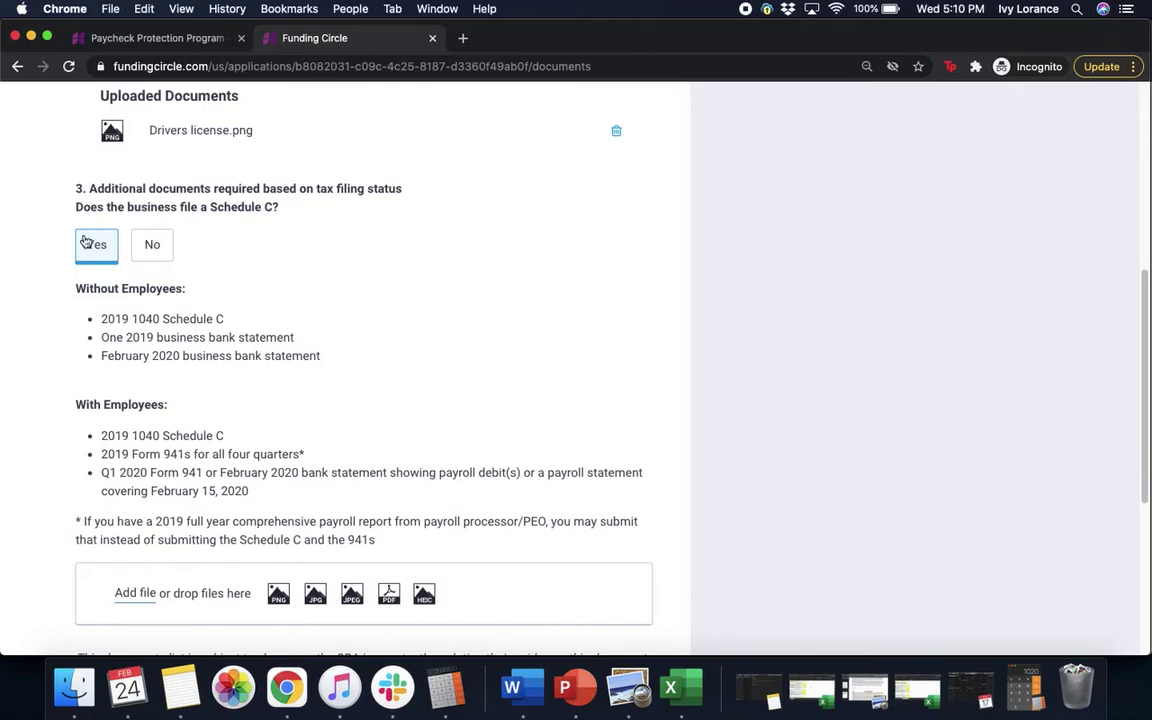
{"action": "left_click", "coordinate": [152, 246]}
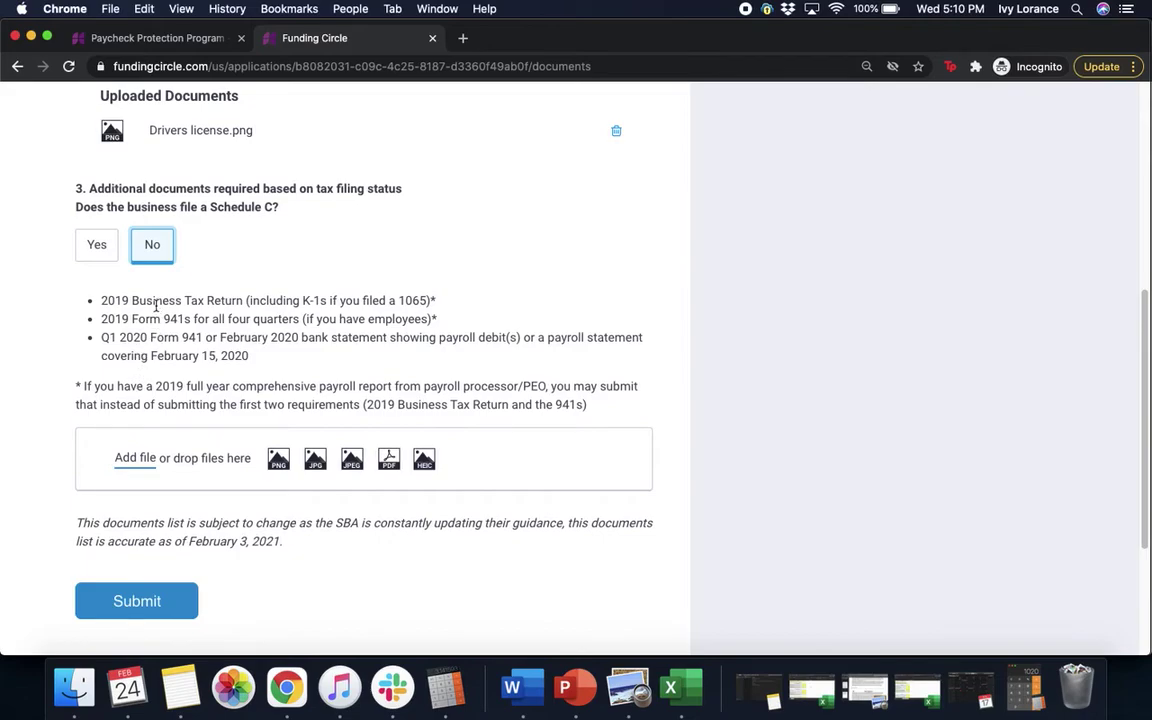
{"action": "left_click", "coordinate": [93, 244]}
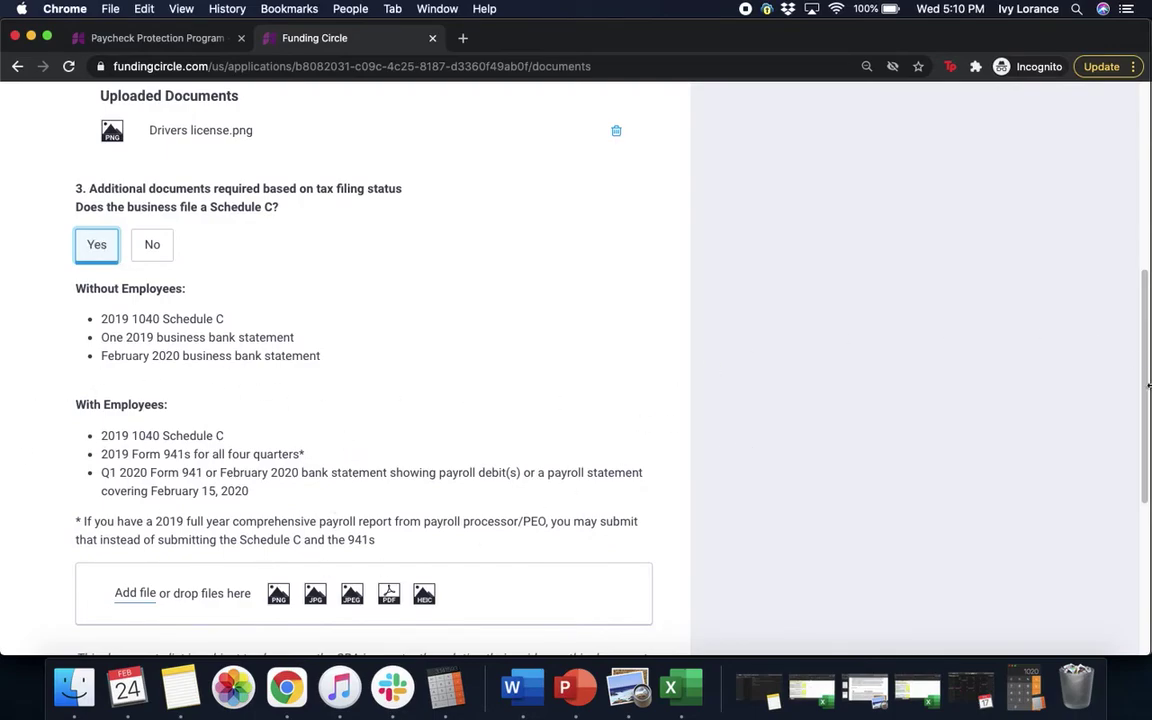
{"action": "left_click_drag", "start_coordinate": [1147, 349], "coordinate": [1143, 386]}
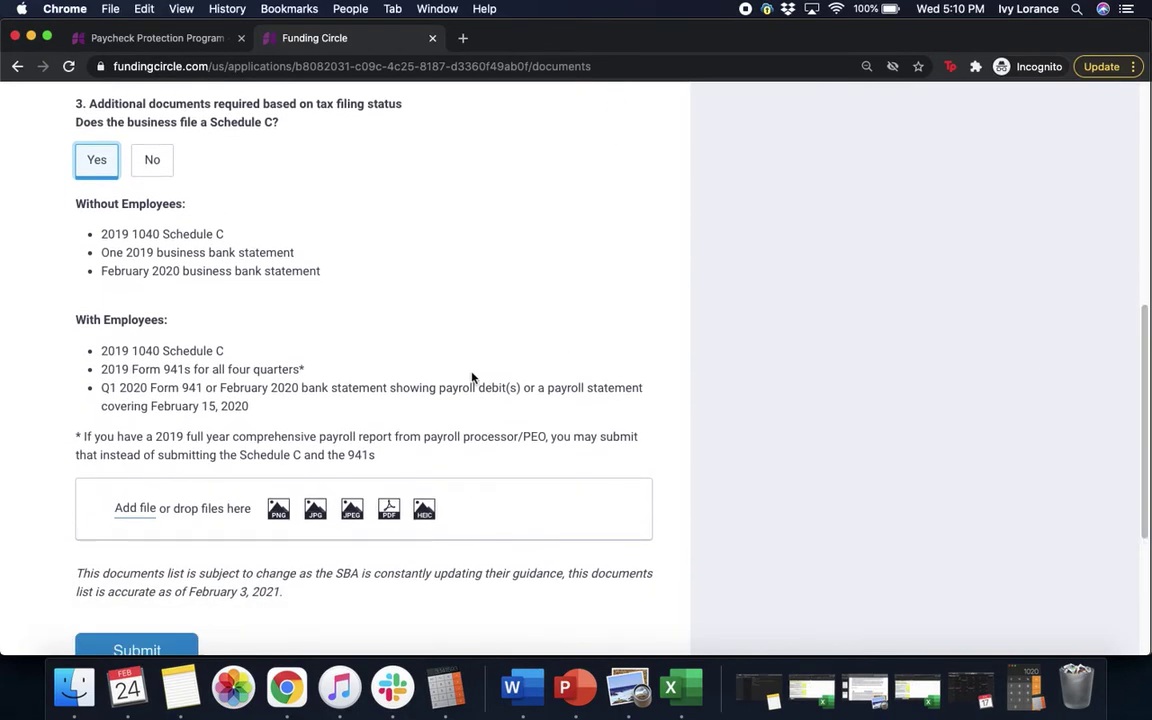
Step: Upload 1040.png, Q1-2019 941.pdf and Q2-2019 941.pdf as supporting documents
{"action": "left_click", "coordinate": [127, 518]}
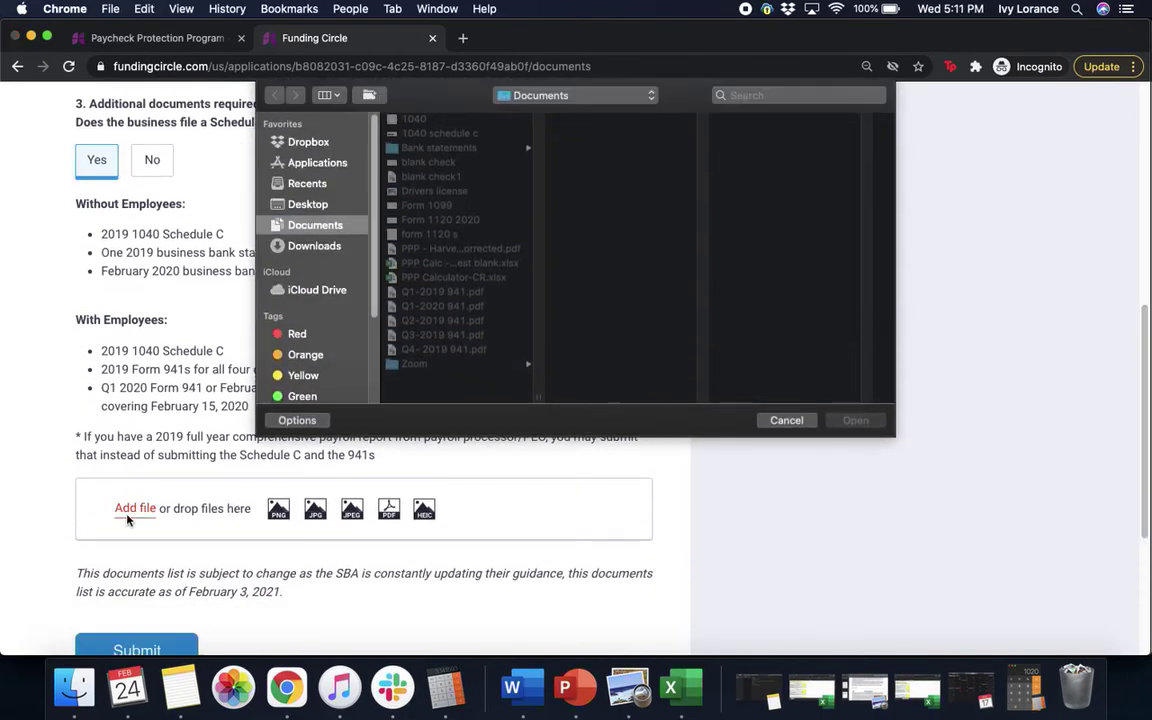
{"action": "left_click", "coordinate": [396, 119]}
{"action": "left_click", "coordinate": [845, 422]}
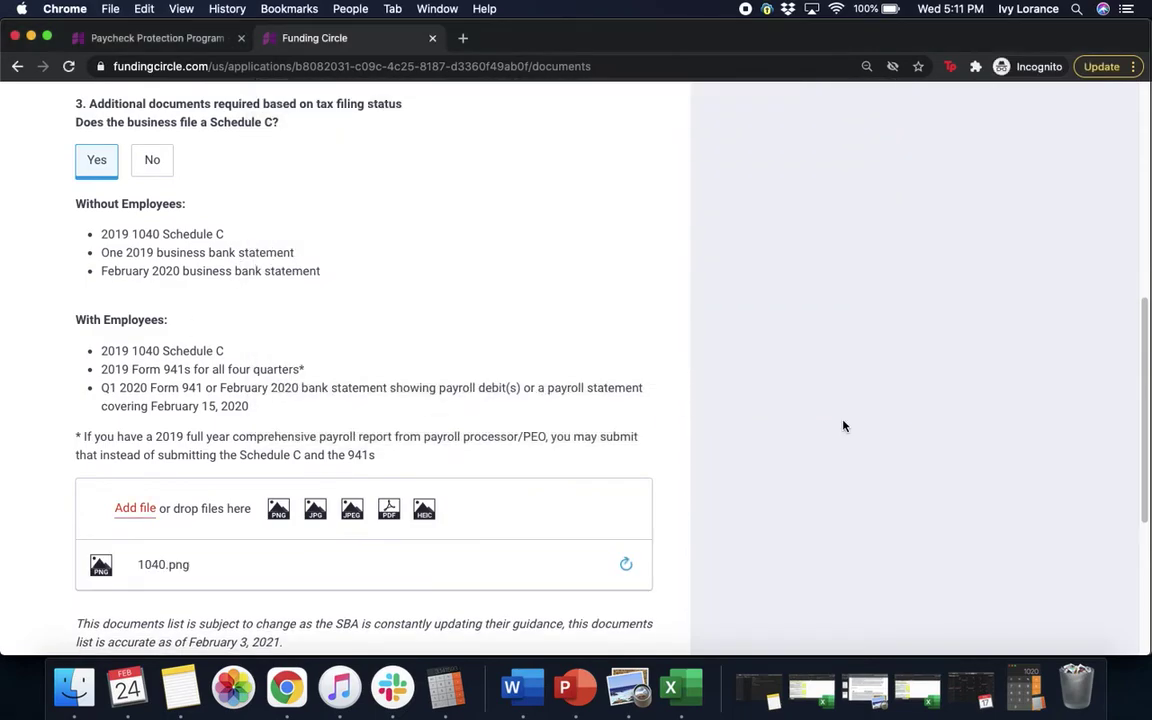
{"action": "left_click_drag", "start_coordinate": [1145, 342], "coordinate": [1145, 402]}
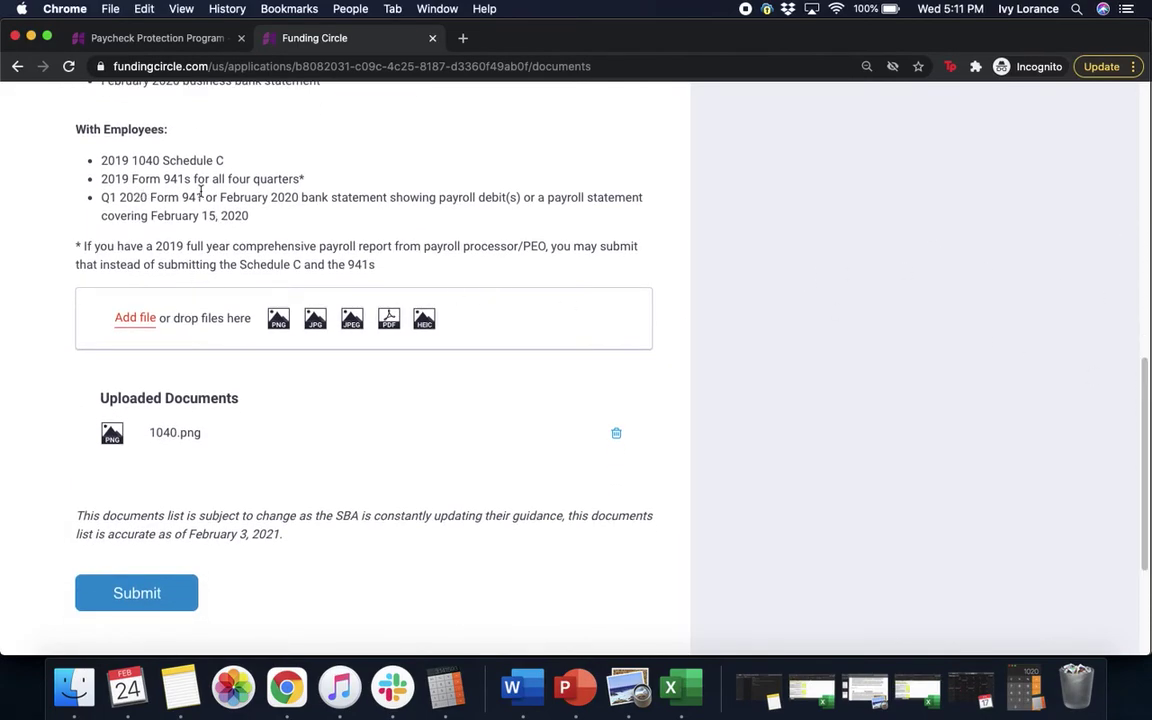
{"action": "left_click", "coordinate": [140, 318]}
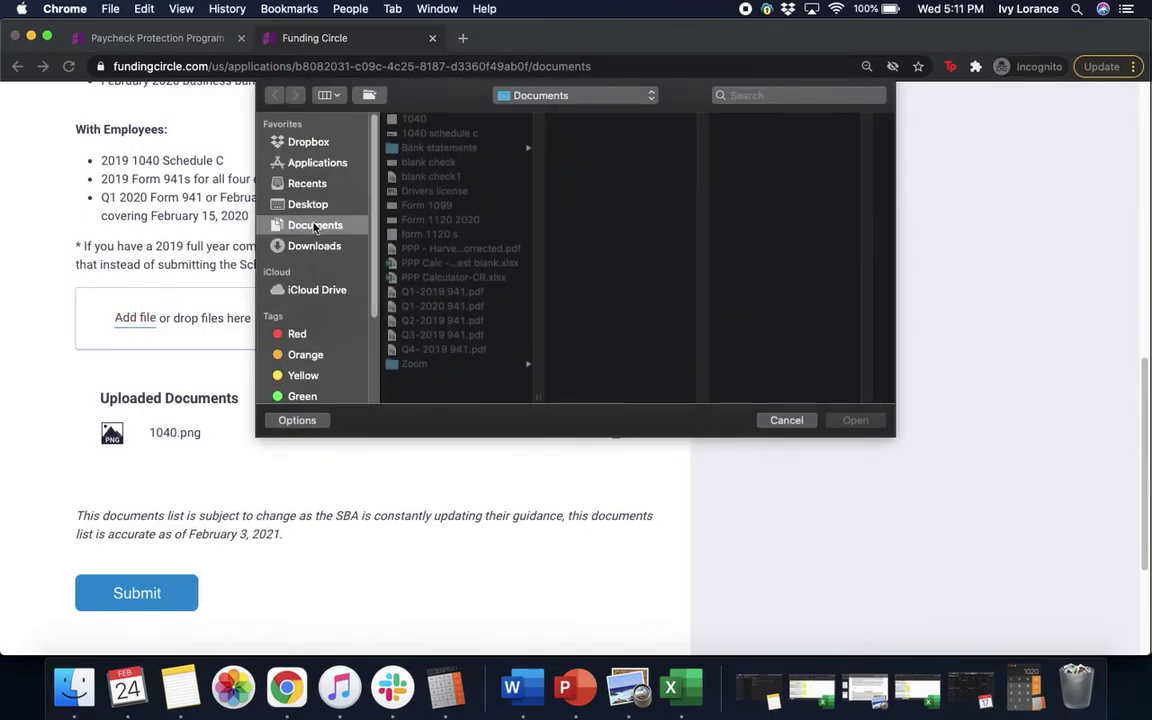
{"action": "left_click", "coordinate": [415, 291]}
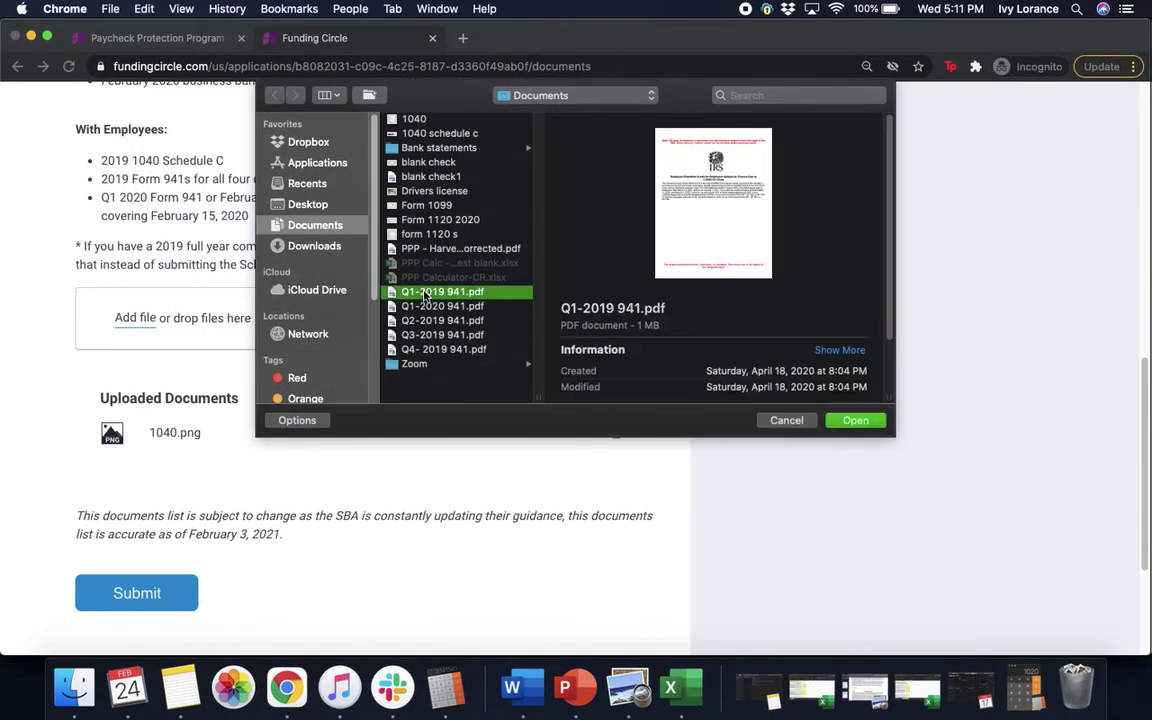
{"action": "left_click", "coordinate": [848, 421]}
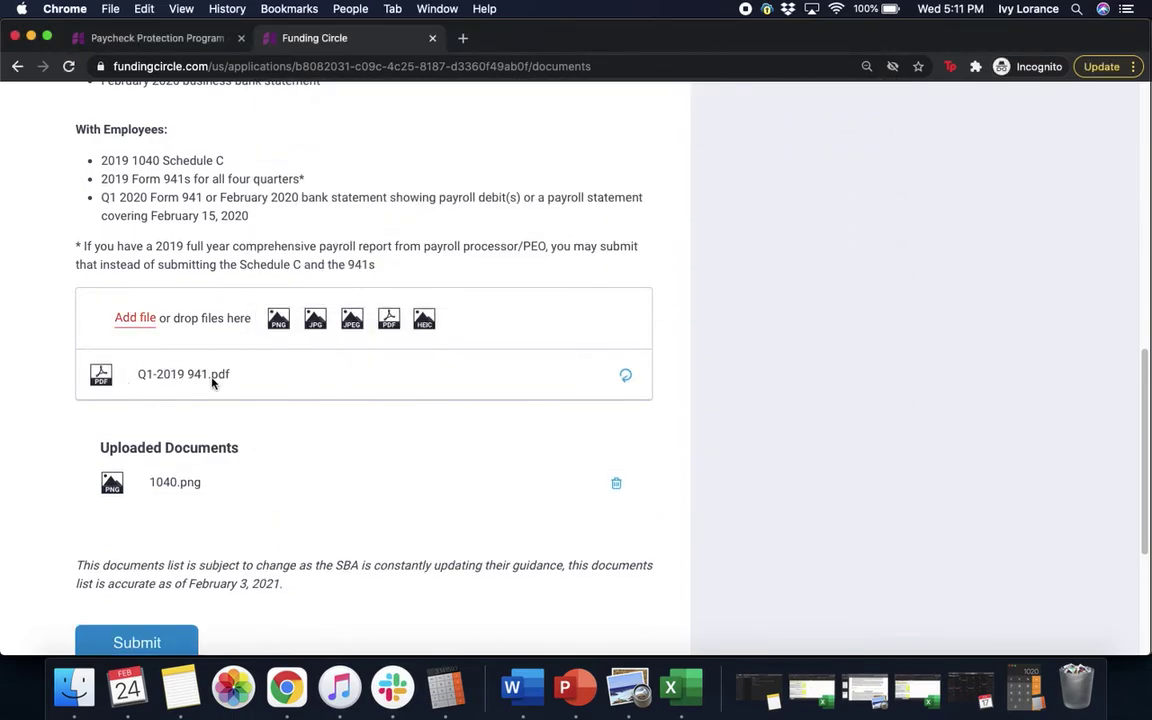
{"action": "left_click", "coordinate": [152, 318]}
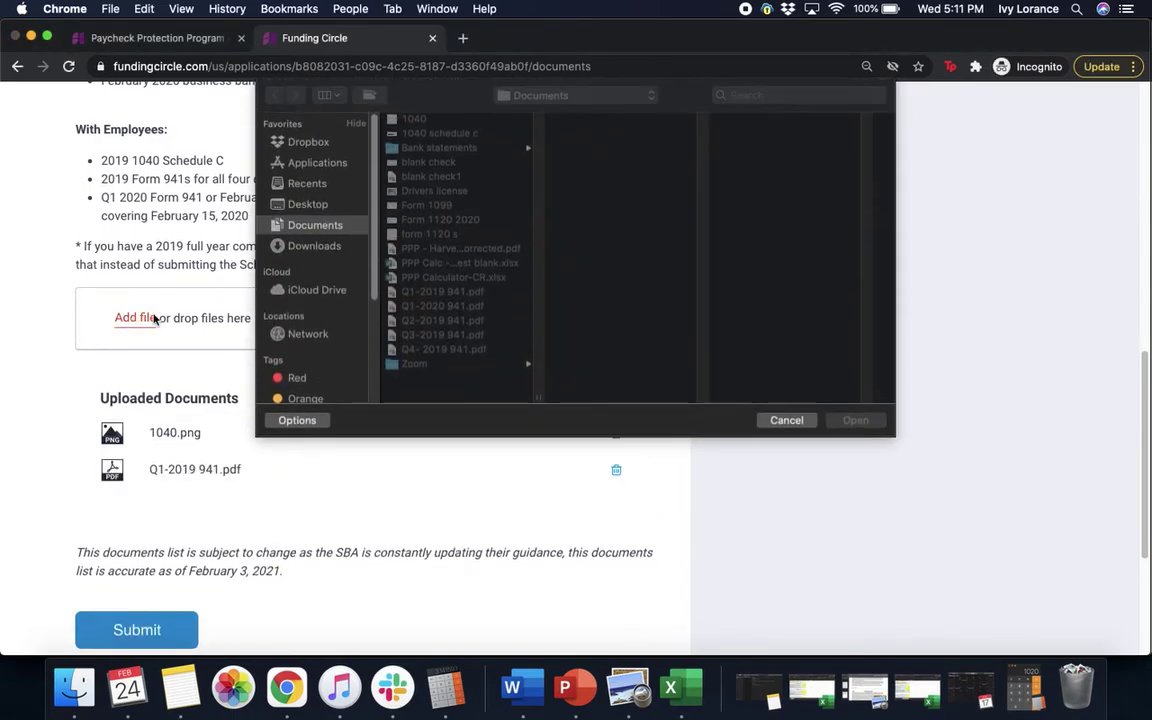
{"action": "left_click", "coordinate": [440, 320]}
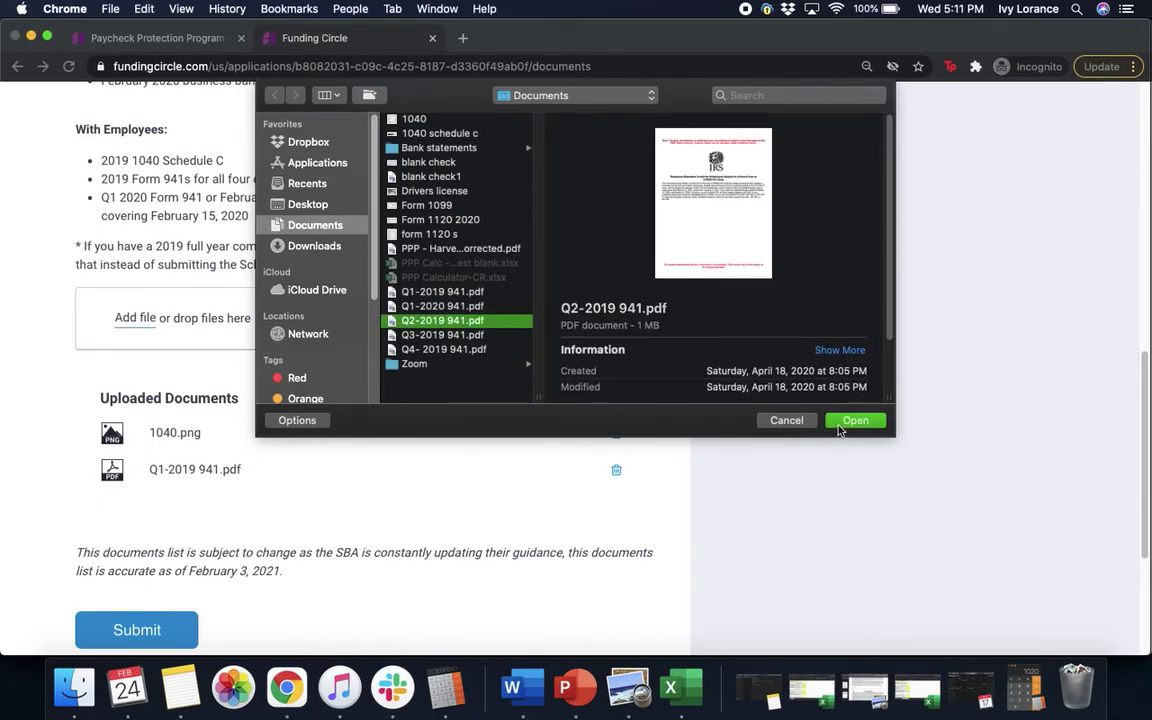
{"action": "left_click", "coordinate": [840, 427]}
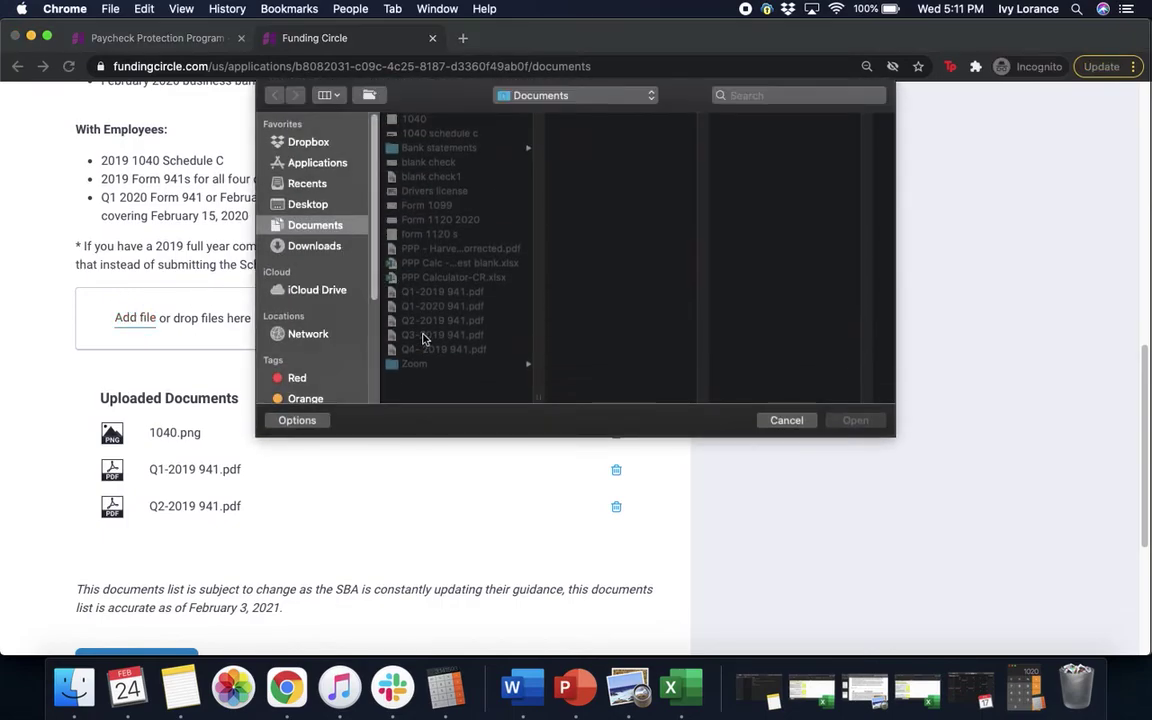
Step: Upload Q3-2019 941.pdf, the Q4 2019 941 PDF and Q1-2020 941.pdf
{"action": "left_click", "coordinate": [424, 335]}
{"action": "left_click", "coordinate": [856, 421]}
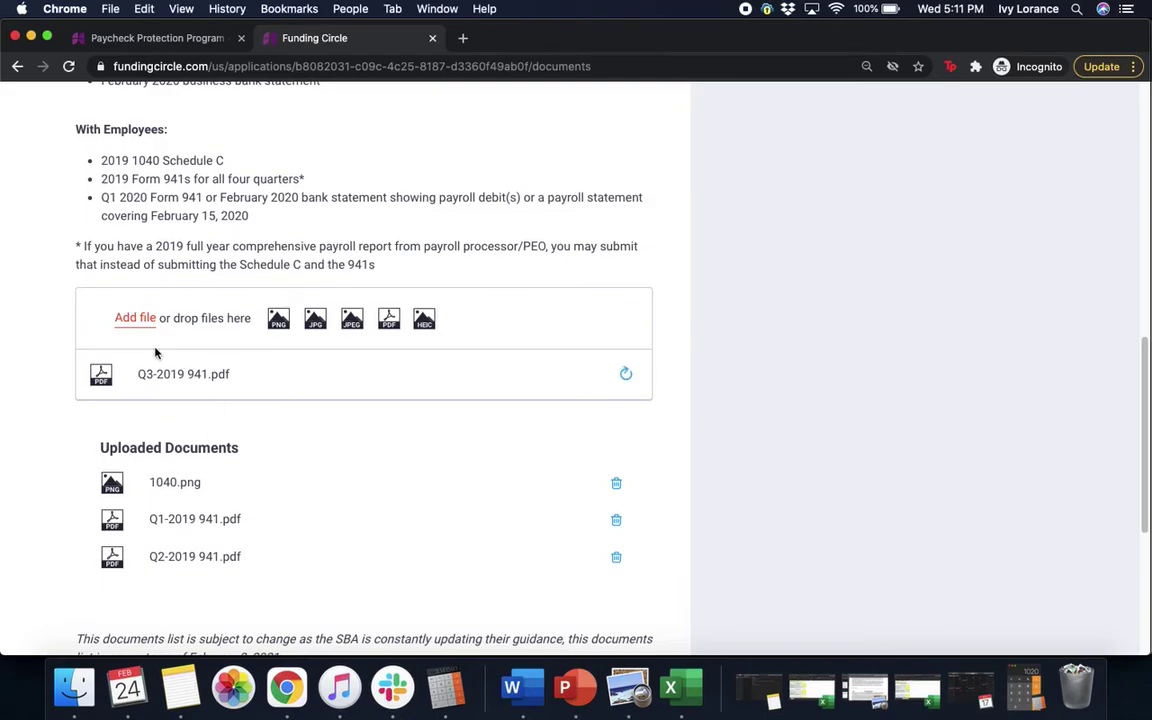
{"action": "left_click", "coordinate": [133, 320]}
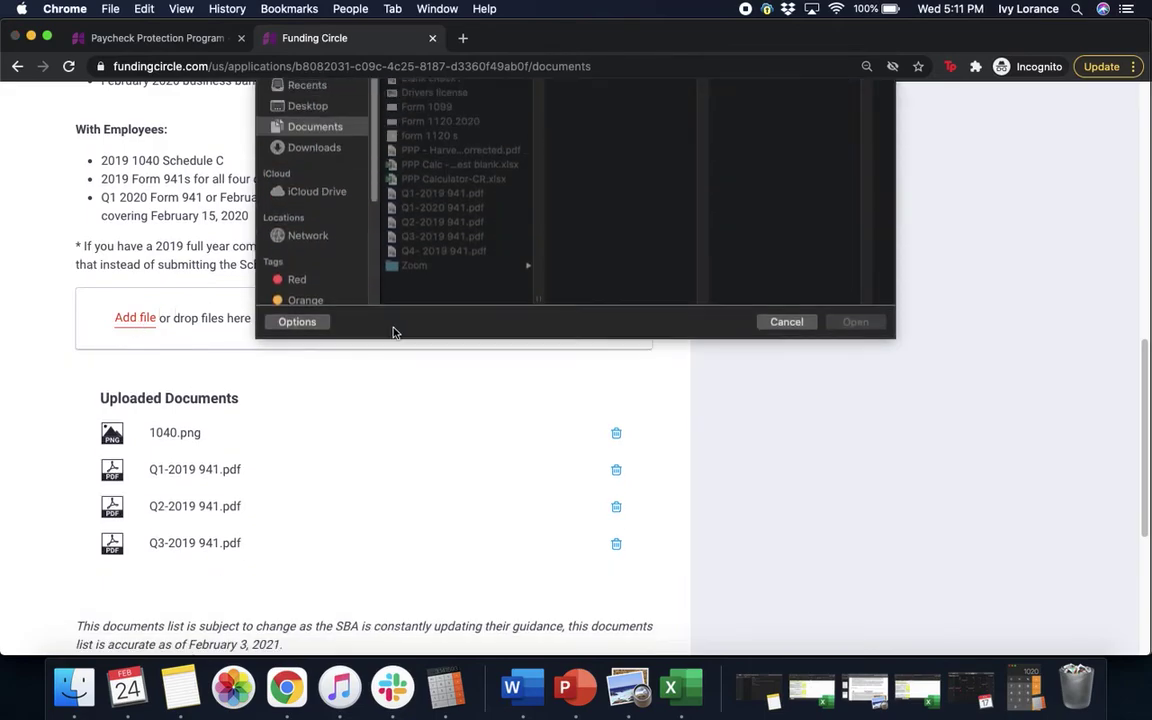
{"action": "left_click", "coordinate": [422, 349]}
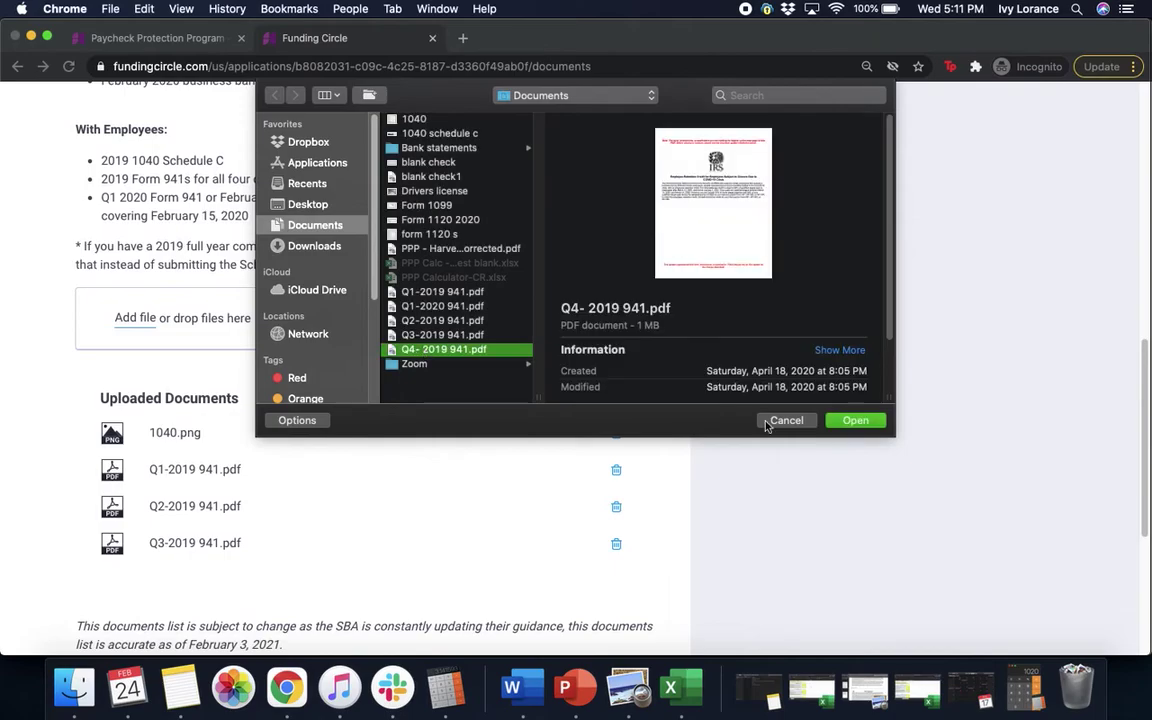
{"action": "left_click", "coordinate": [856, 420]}
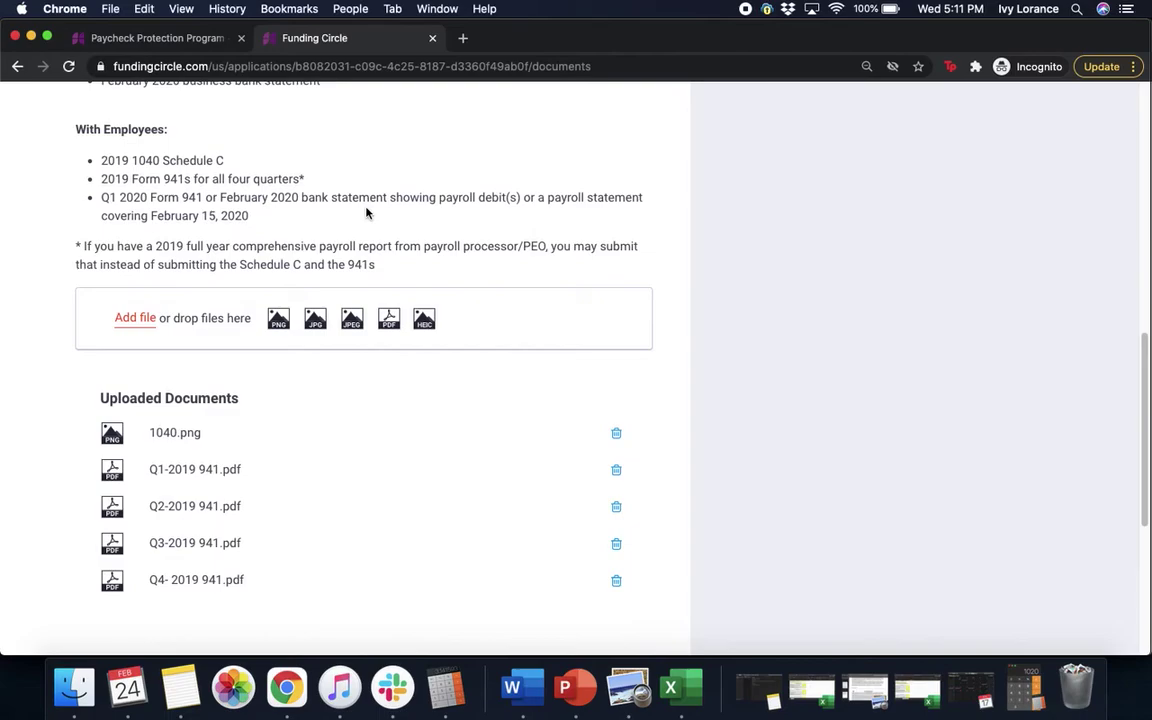
{"action": "left_click", "coordinate": [122, 322]}
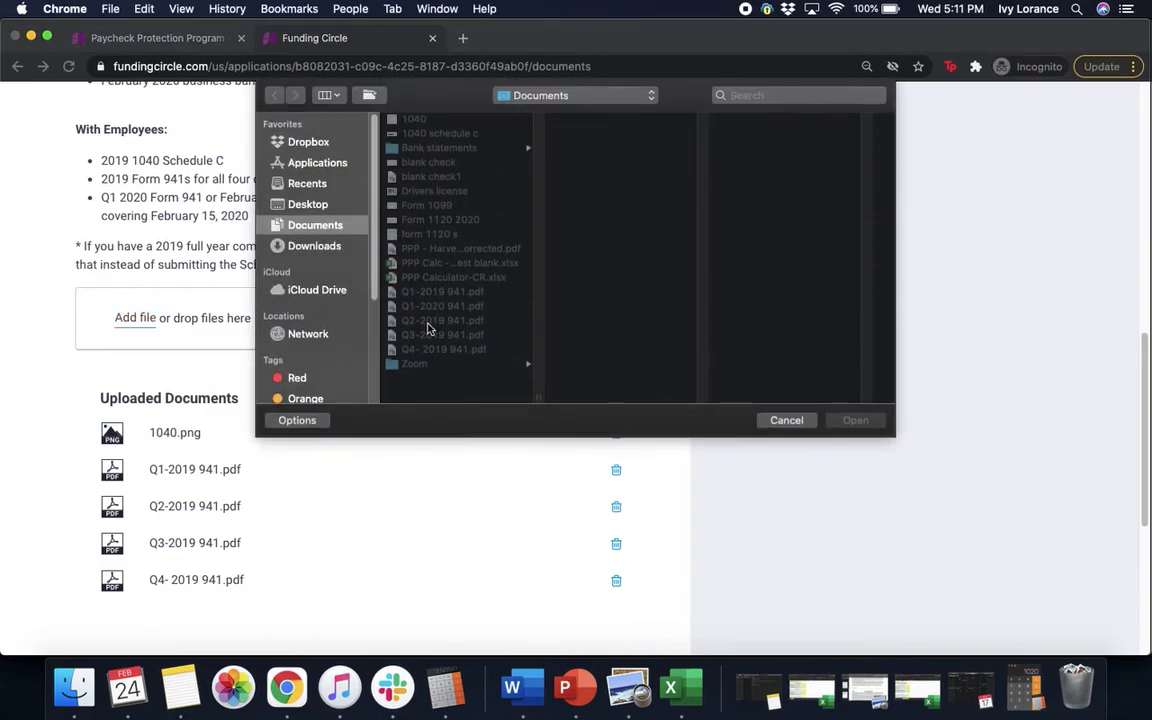
{"action": "left_click", "coordinate": [436, 307]}
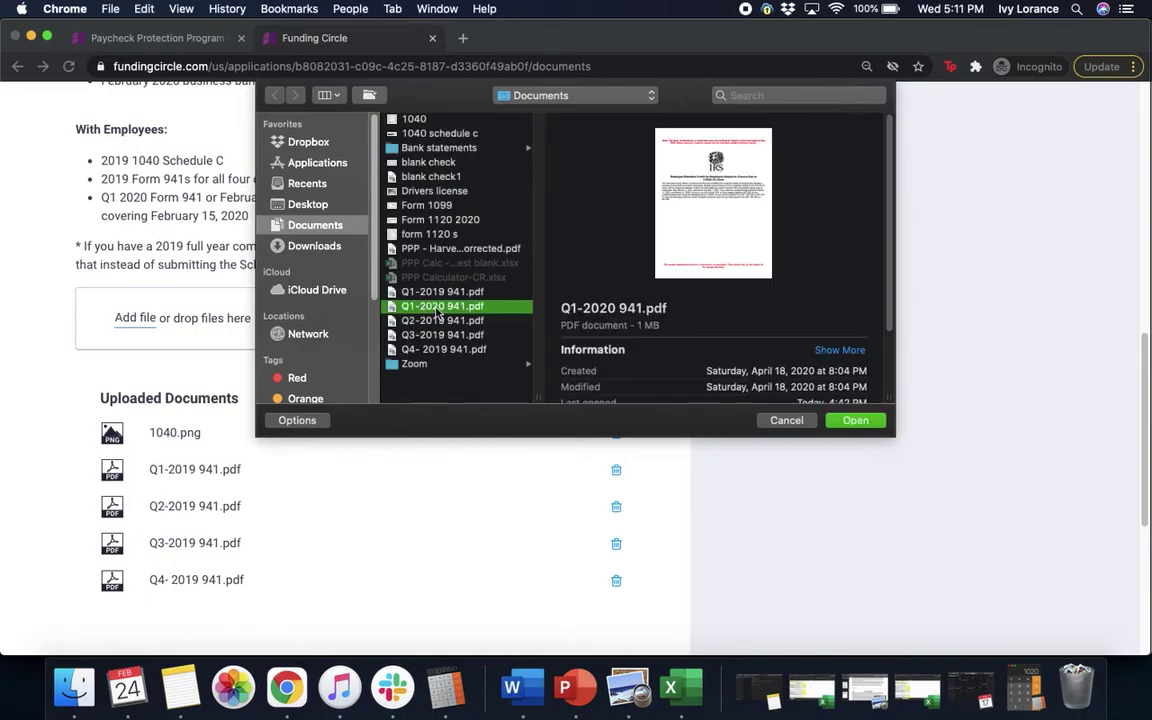
{"action": "left_click", "coordinate": [856, 421]}
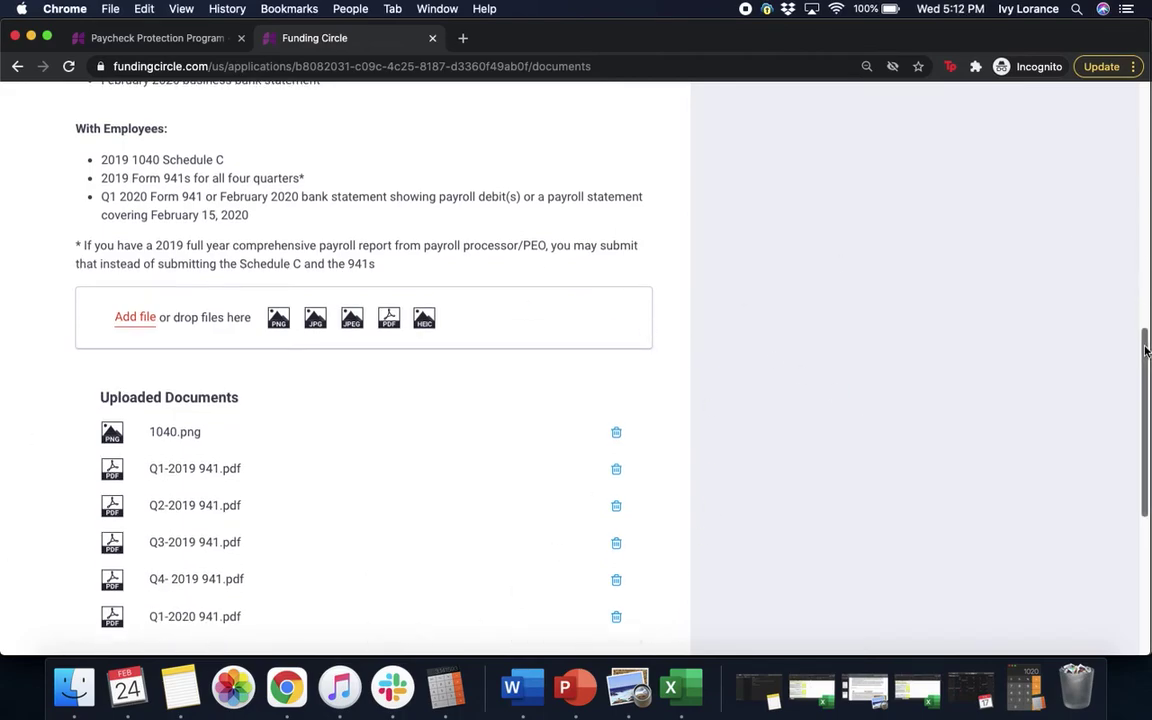
Step: Submit the completed loan application
{"action": "scroll", "coordinate": [520, 300], "scroll_direction": "down", "scroll_amount": 1}
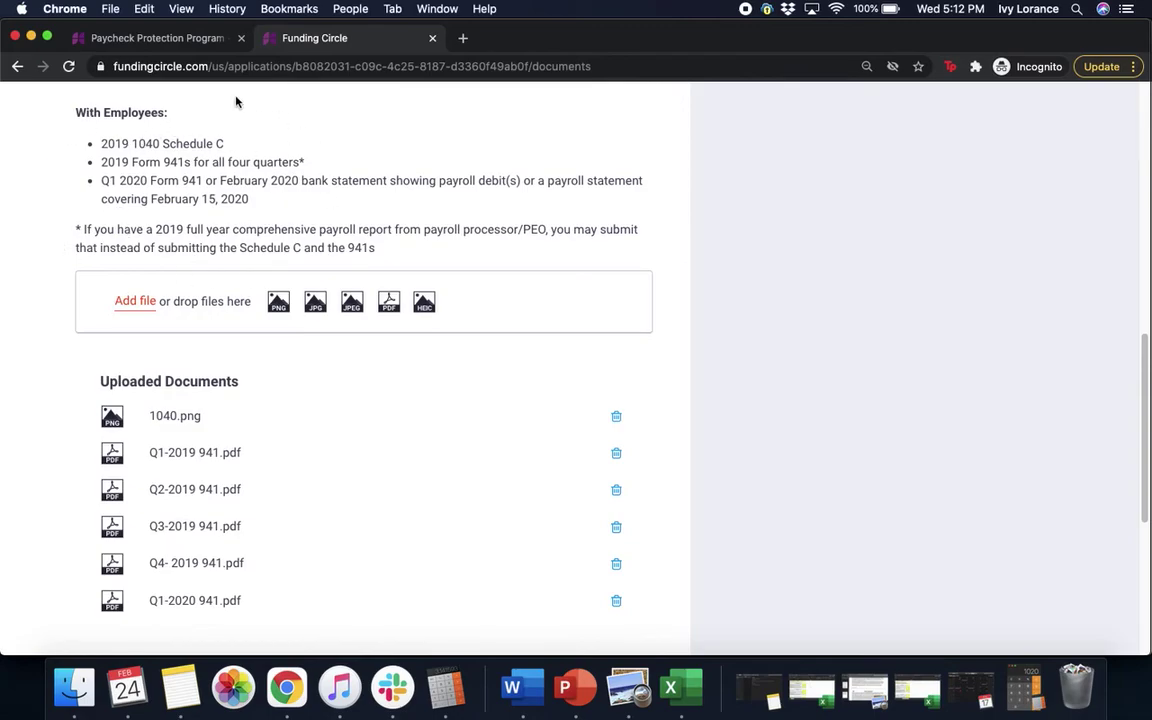
{"action": "scroll", "coordinate": [493, 330], "scroll_direction": "down", "scroll_amount": 3}
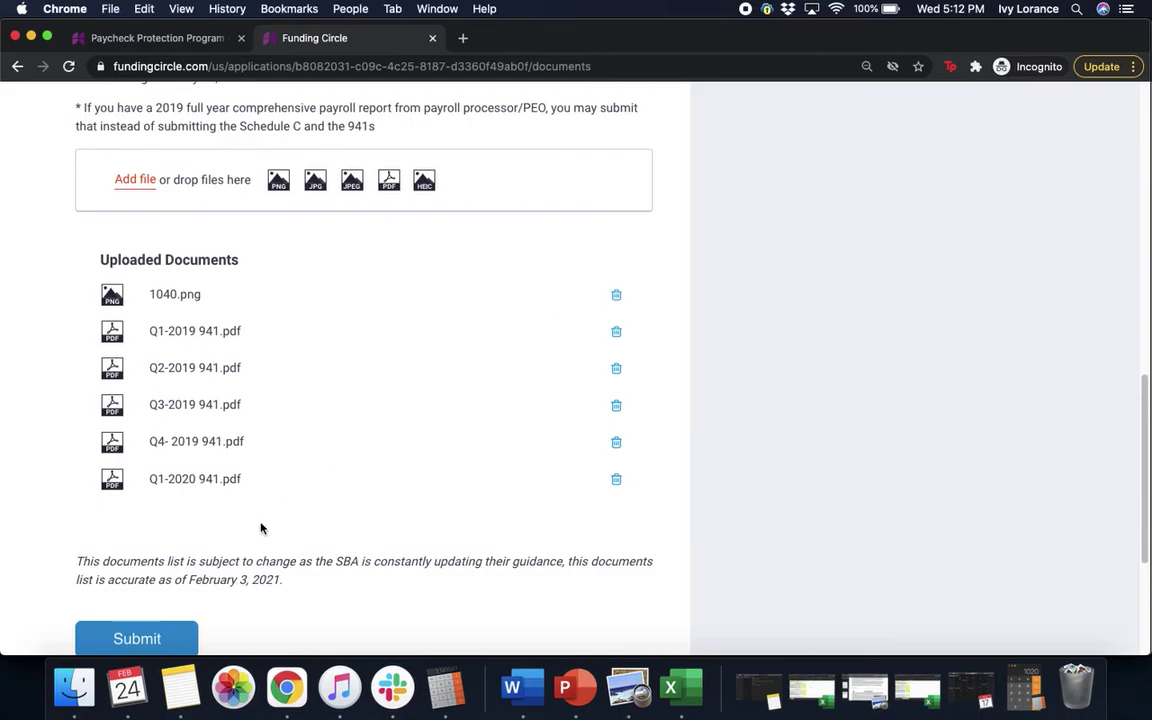
{"action": "left_click", "coordinate": [120, 642]}
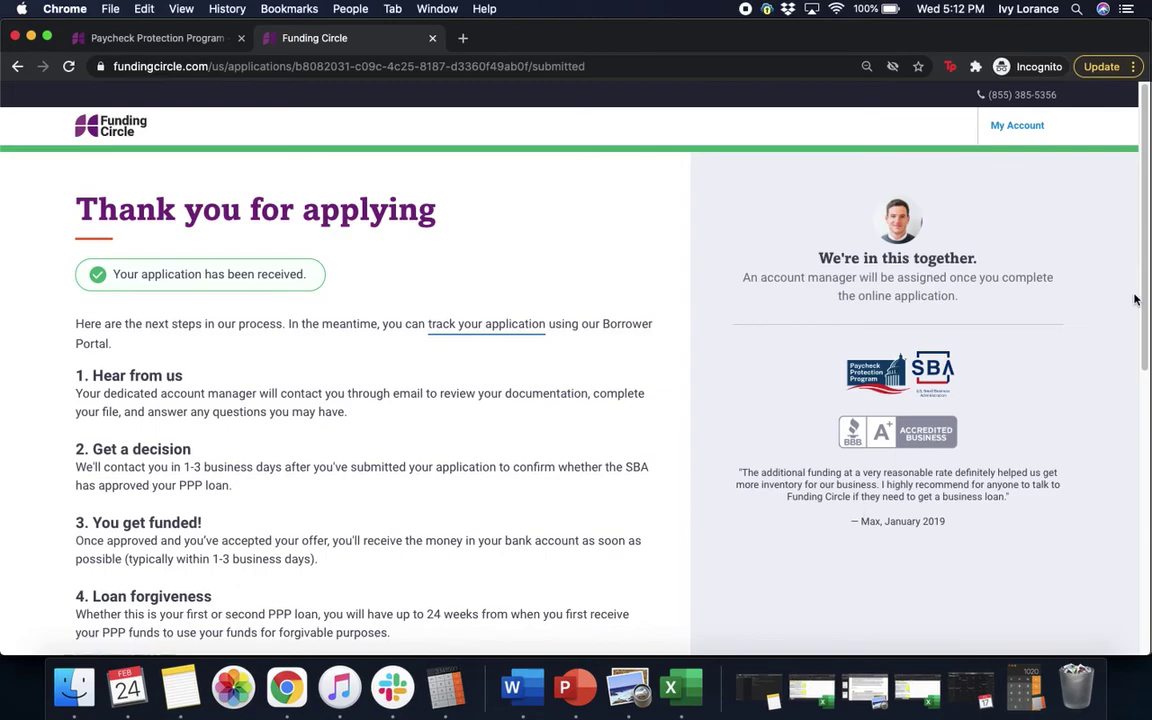
Step: Scroll down the Thank you for applying page to review the next steps
{"action": "left_click_drag", "start_coordinate": [1145, 305], "coordinate": [1145, 367]}
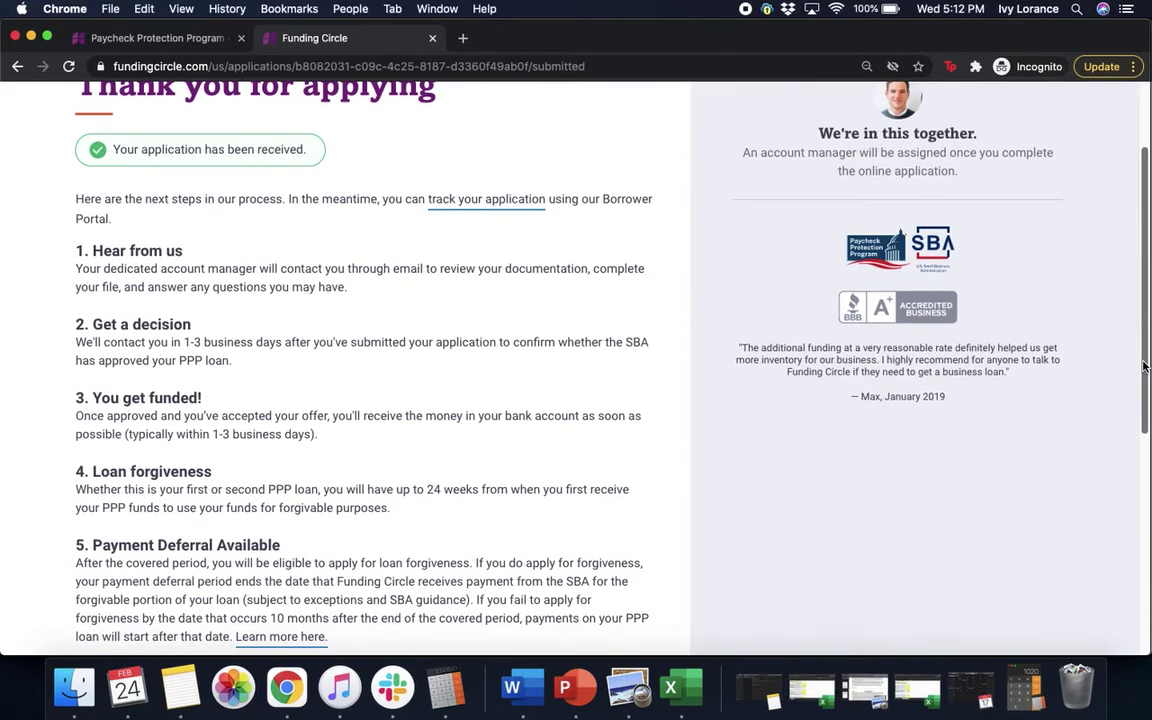